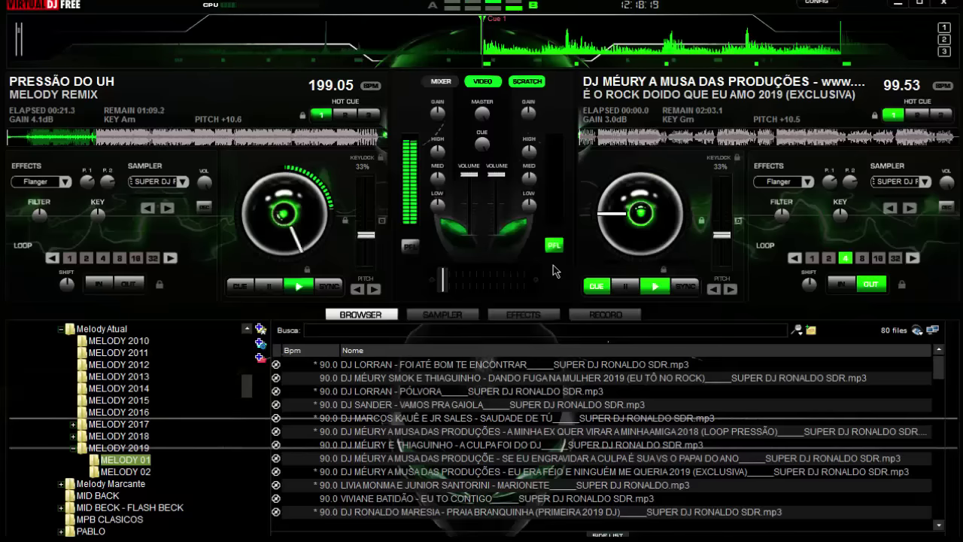
Start the cued track on deck B and load "Dando Fuga na Mulher 2019 (Eu Tô no Rock)" onto deck A
key("space")
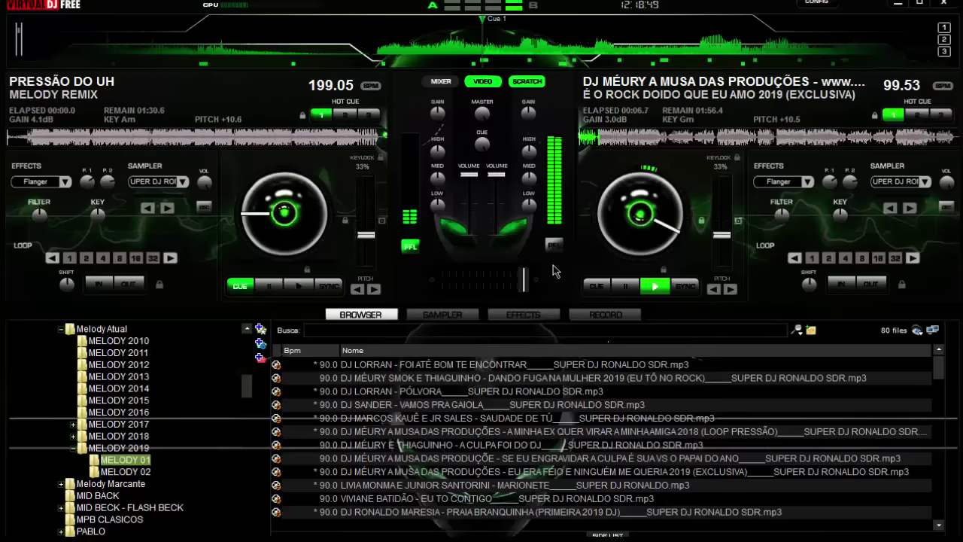
left_click(429, 378)
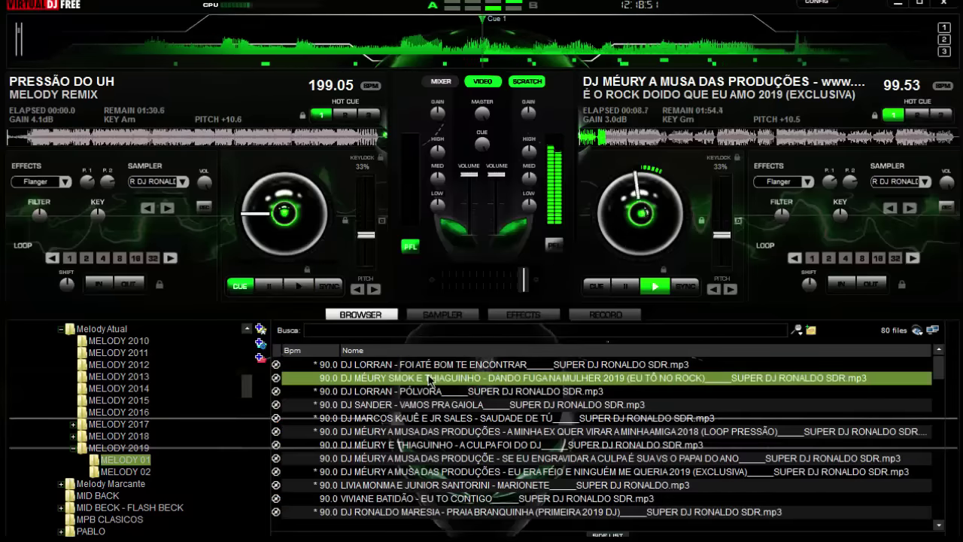
double_click(429, 380)
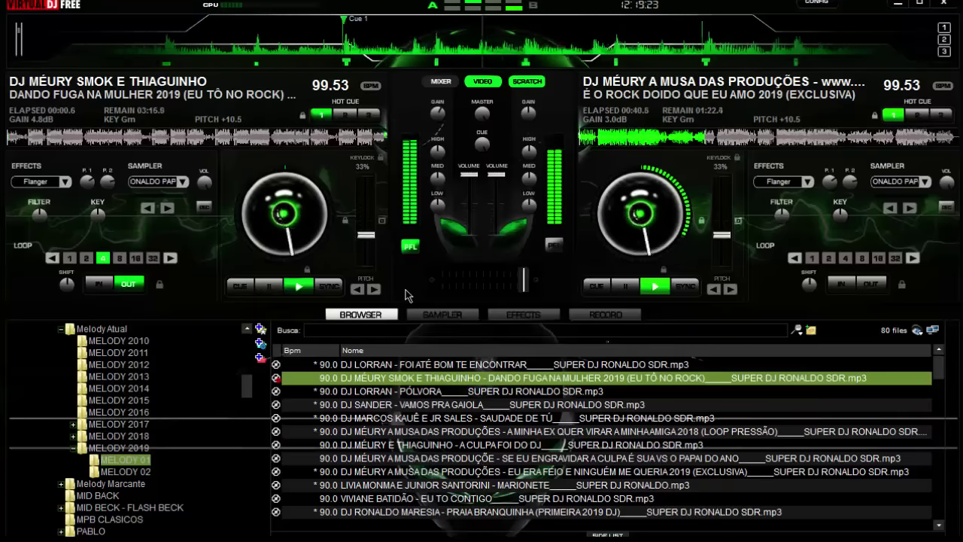
Restart deck A's looped track from its cue point to line it up with the track playing on deck B
key("space")
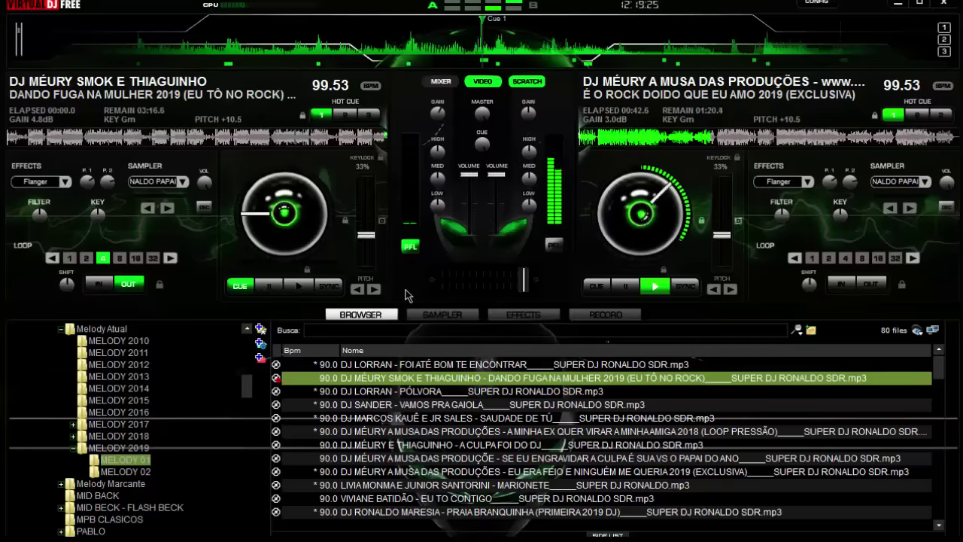
key("space")
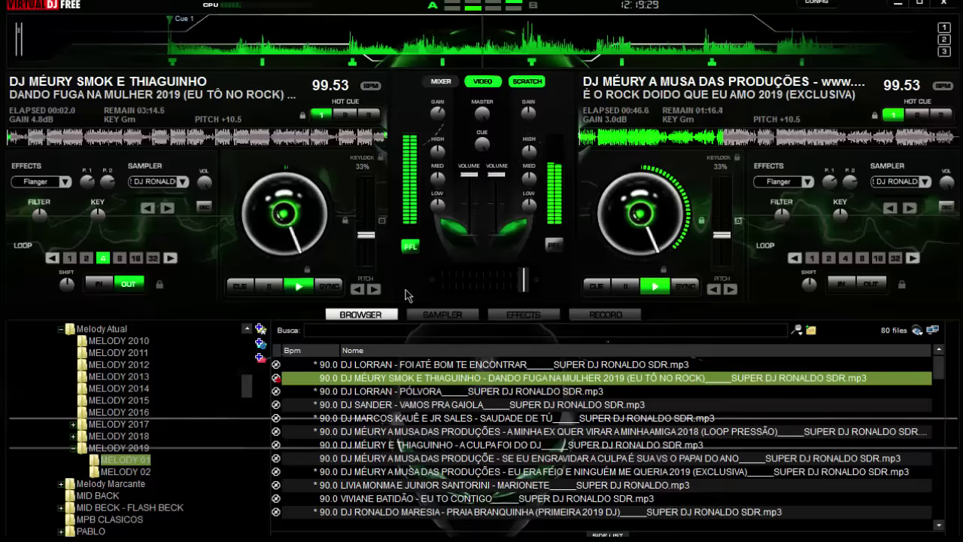
key("w")
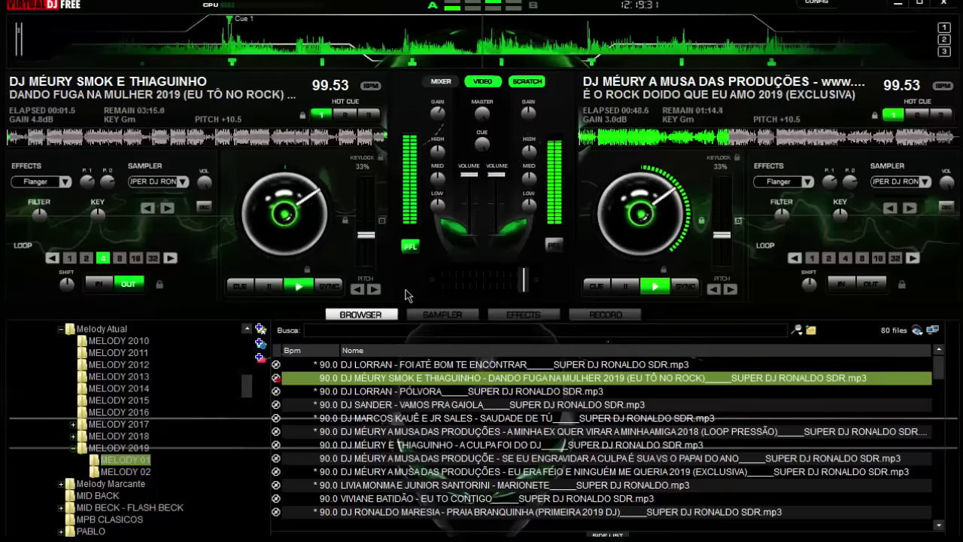
Crossfade gradually from deck B to "Dando Fuga na Mulher 2019" on deck A, releasing its 4-beat loop during the transition
key("shift+Left")
key("l")
key("shift+Left")
key("shift+Left")
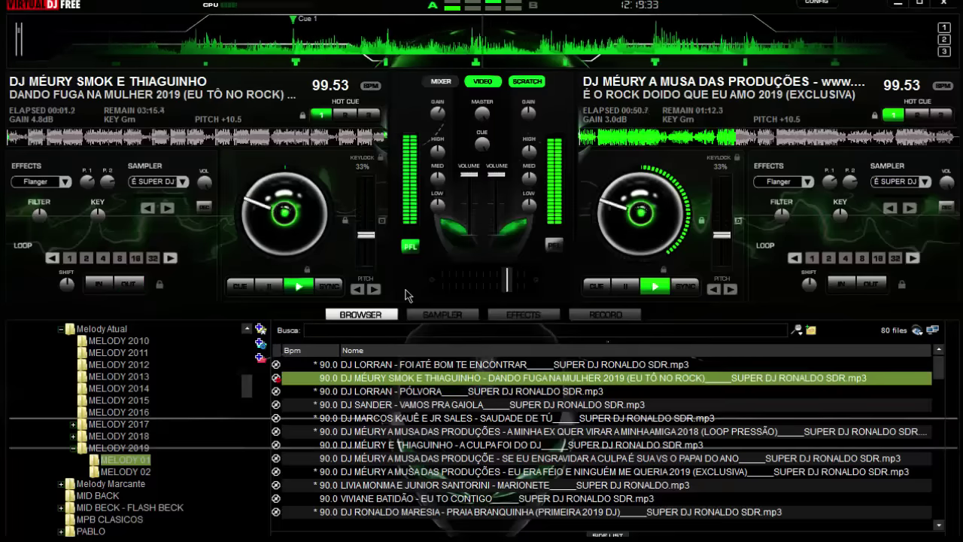
key("shift+Left")
key("shift+Left")
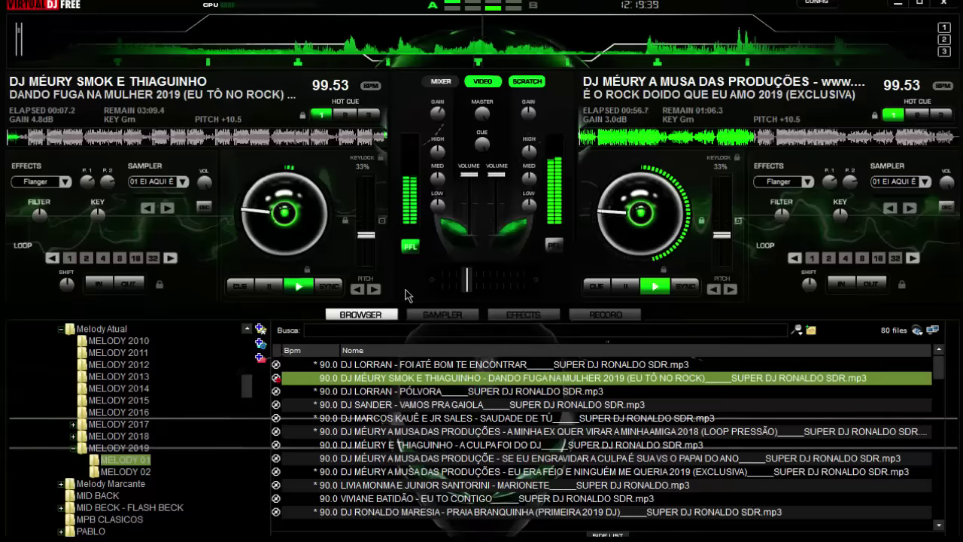
key("shift+Left")
key("shift+Left")
key("shift+Left")
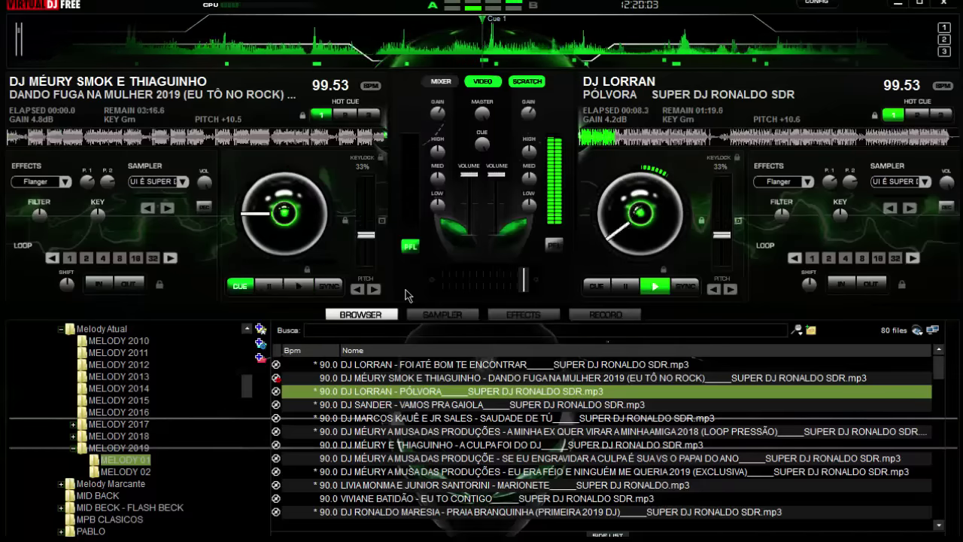
Load "Ritmo do Encaixa (Exclusiva)" from the MELODY 02 folder onto deck A and start it from its cue point
left_click(125, 470)
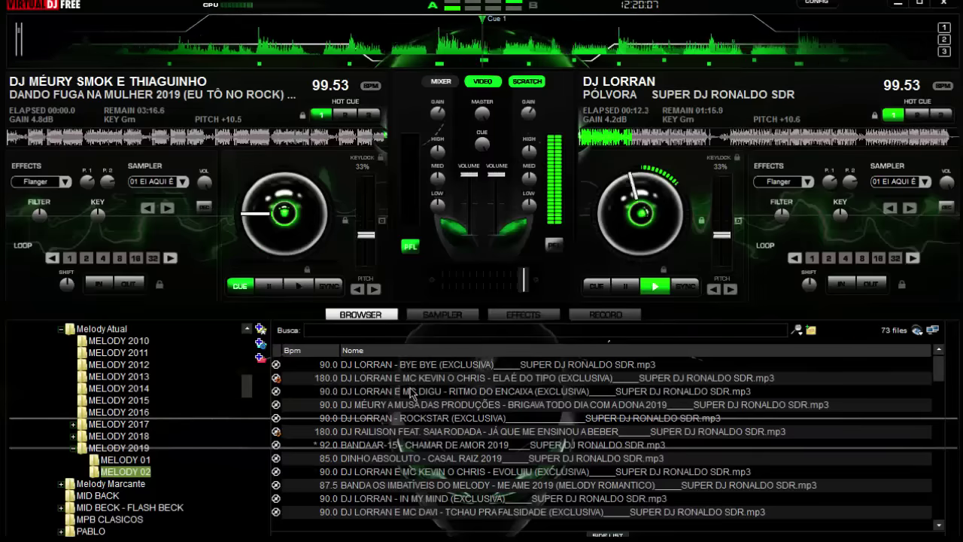
double_click(410, 391)
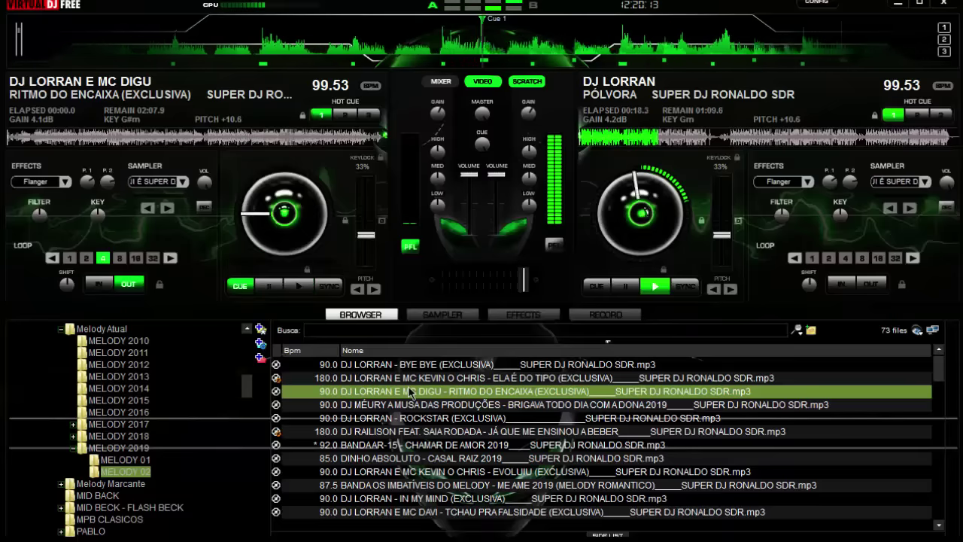
key("space")
key("space")
key("space")
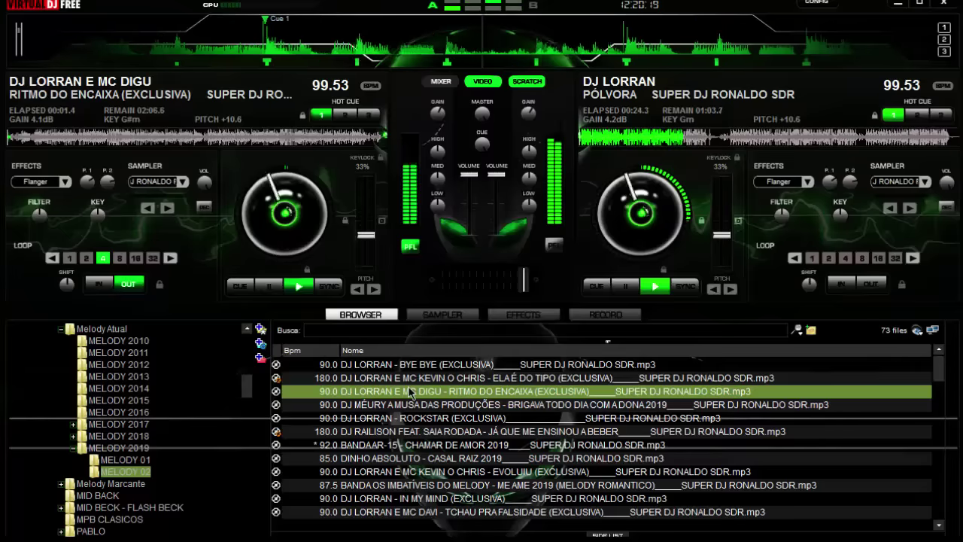
Crossfade gradually from "Pólvora" on deck B to "Ritmo do Encaixa" on deck A, releasing deck A's loop along the way
key("shift+Left")
key("l")
key("shift+Left")
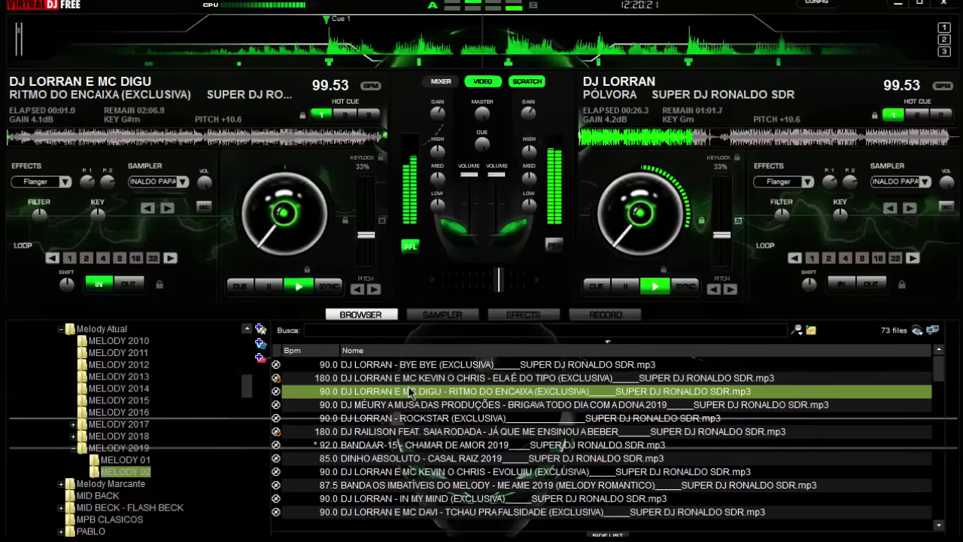
key("shift+Left")
key("shift+Left")
key("shift+Left")
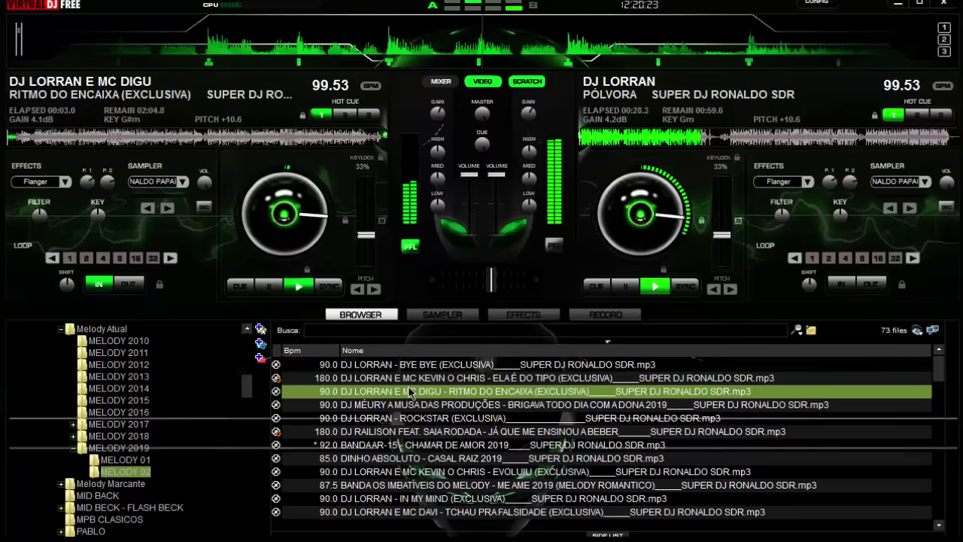
key("shift+Left")
key("shift+Left")
key("shift+Left")
key("shift+Left")
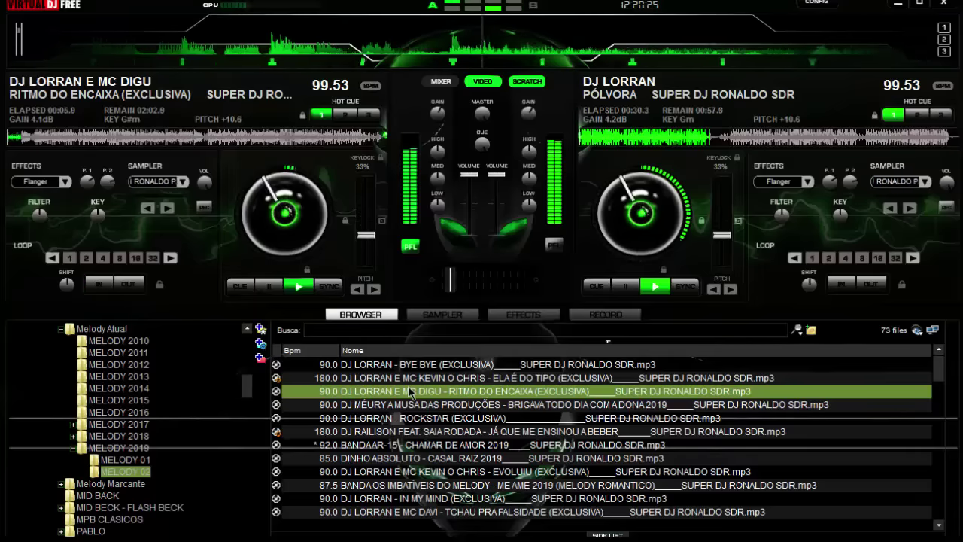
key("s")
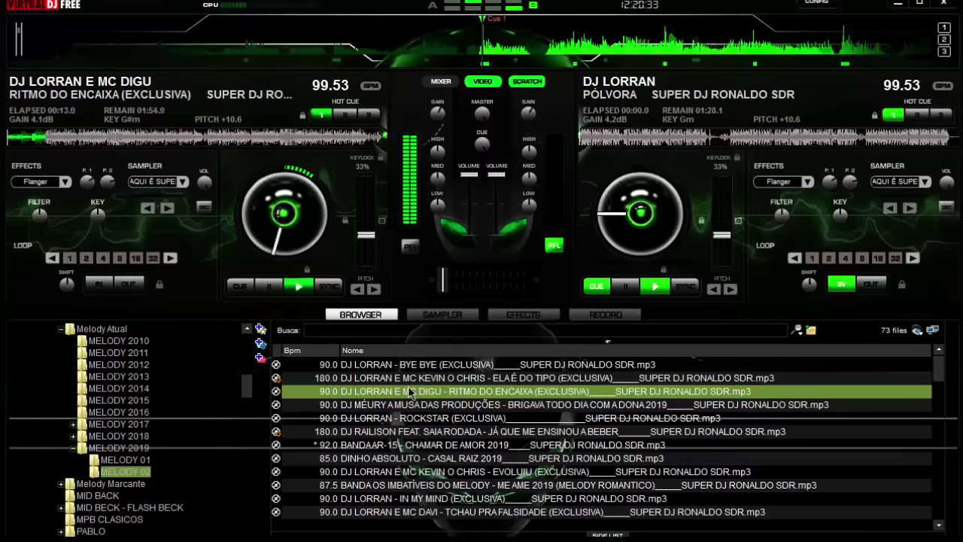
Filter the MELODY 02 tracks by "sdr" and look through the results for the next song to mix
left_click(395, 329)
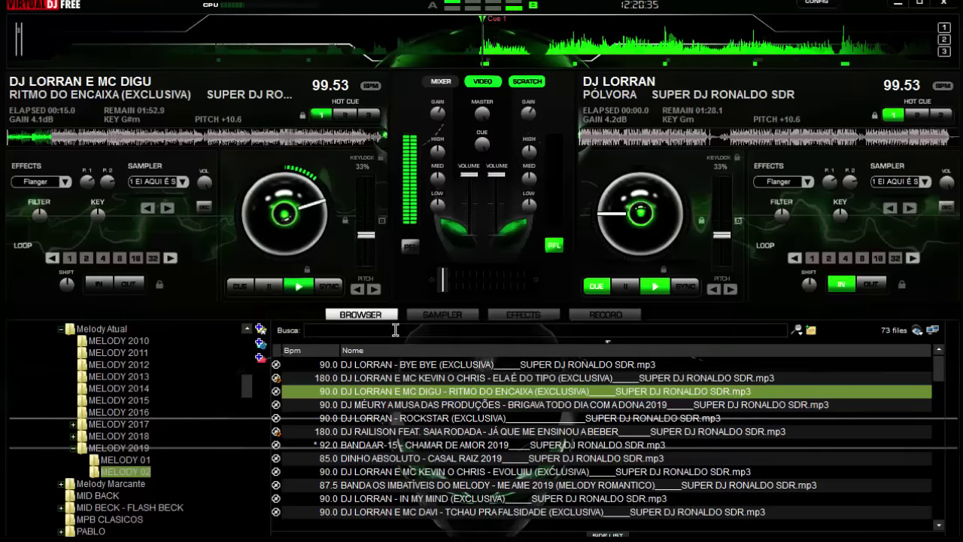
type("sdr")
left_click(407, 377)
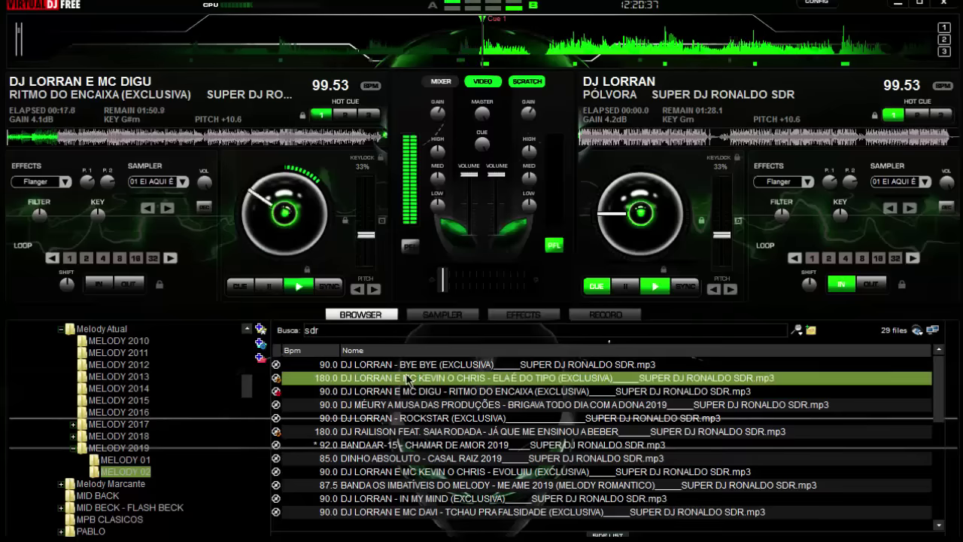
key("Down")
key("Down")
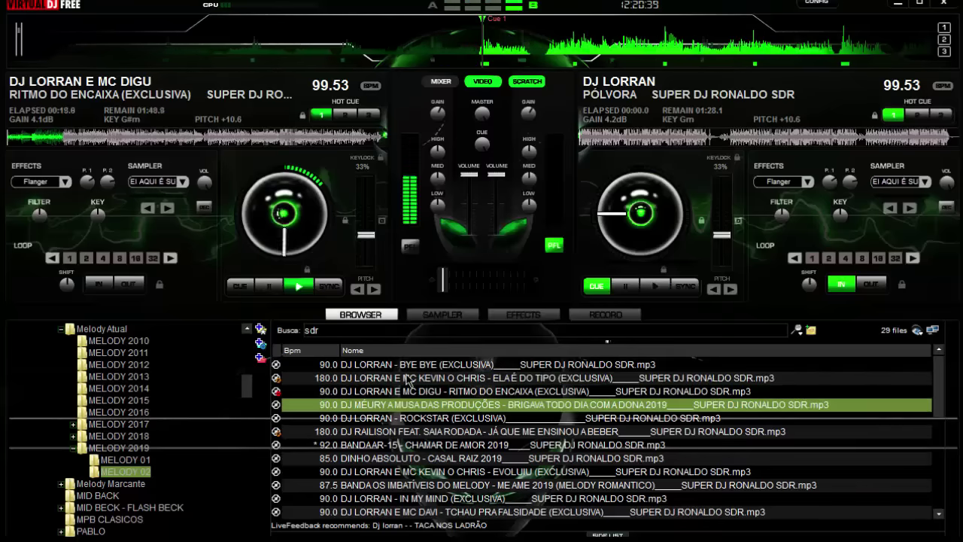
key("Down")
key("Down")
key("Down")
key("Down")
key("Down")
key("Down")
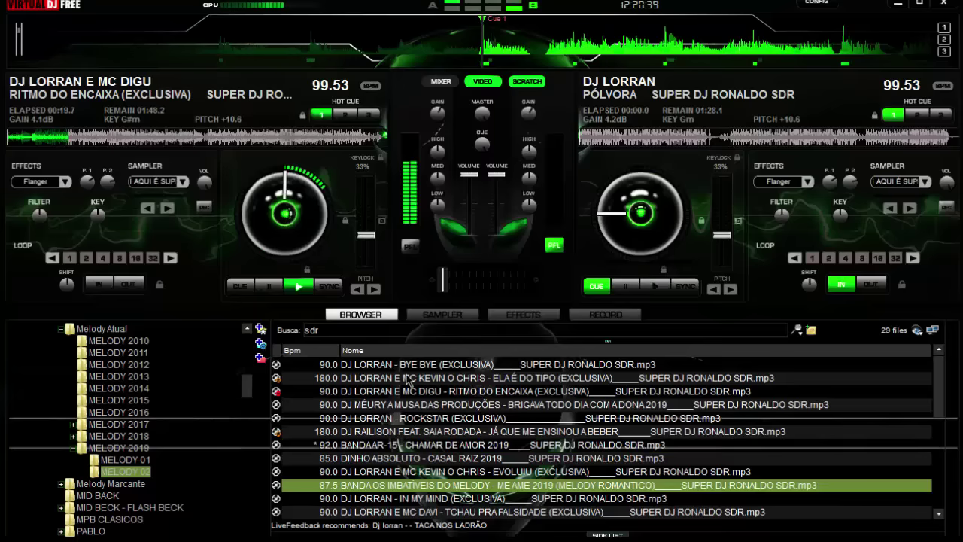
key("Down")
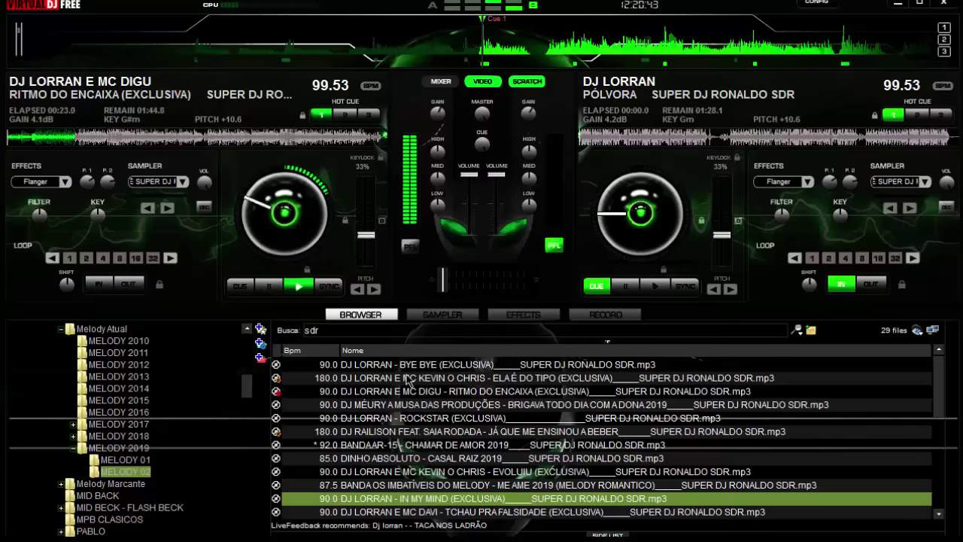
key("Down")
key("Down")
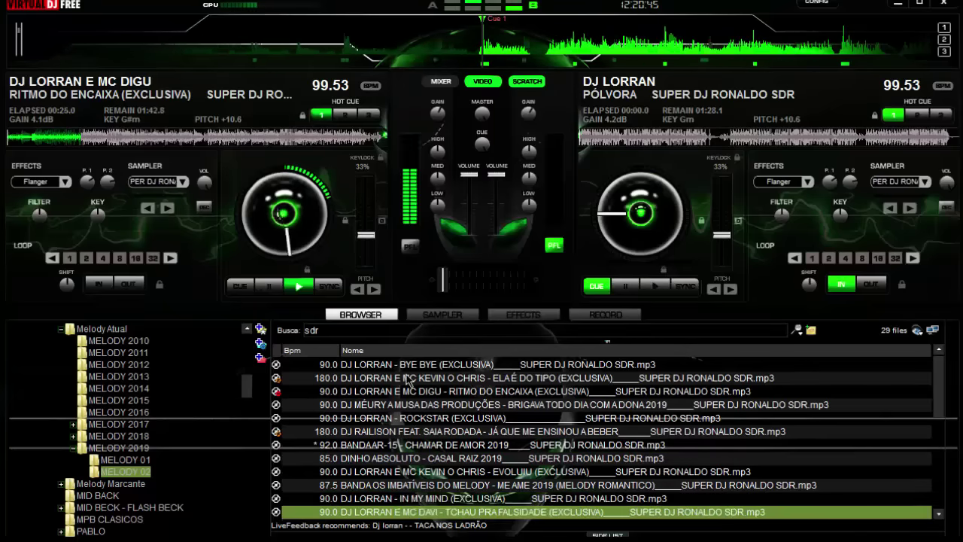
key("Down")
key("Down")
key("Down")
key("Down")
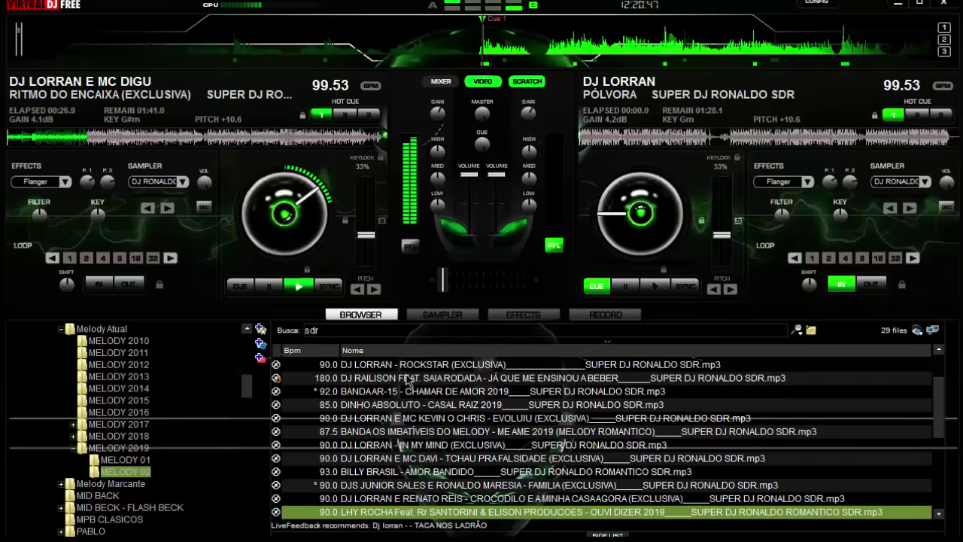
key("Down")
key("Down")
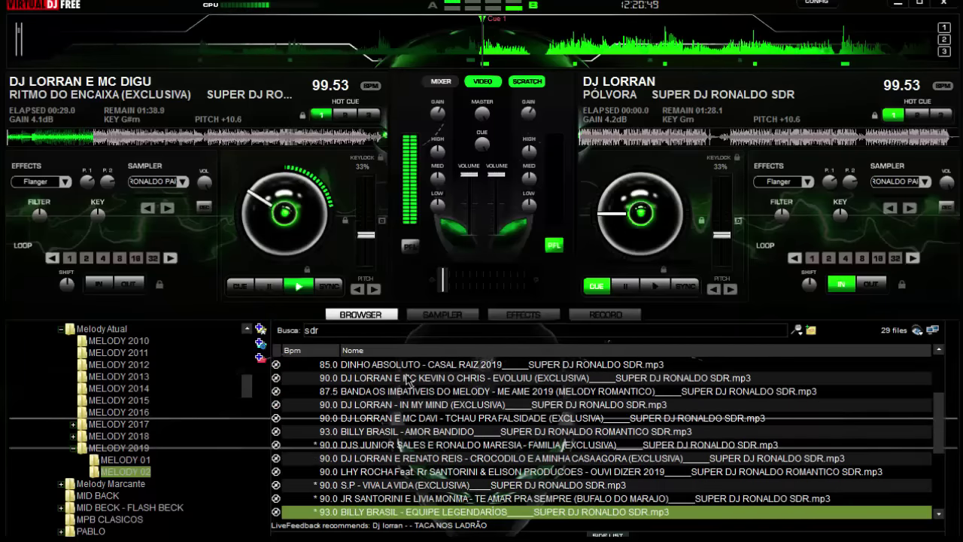
key("Down")
key("Down")
key("Down")
key("Down")
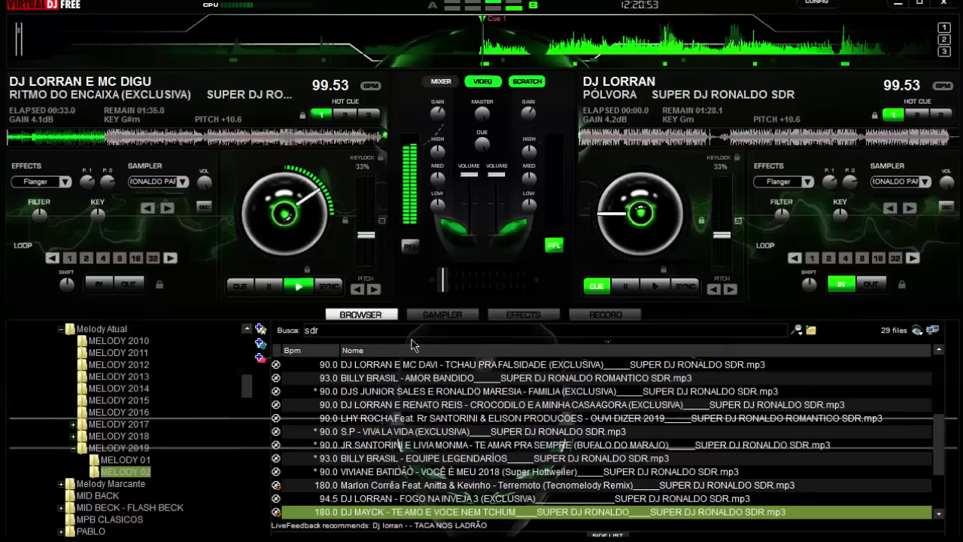
Search the folder for "ja" and load DJ Railison feat. Saia Rodada's "Já que me ensinou a beber" onto deck B
left_click(412, 327)
type("ja")
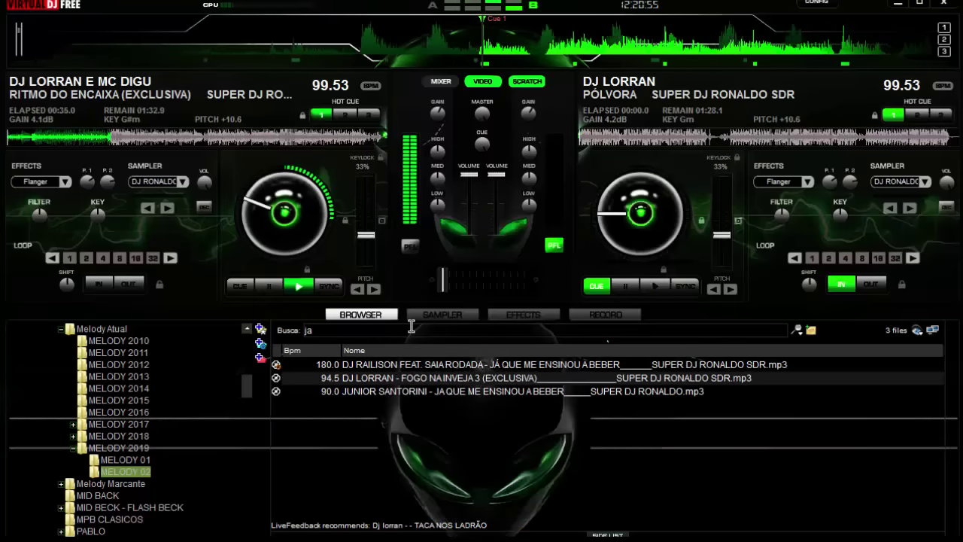
double_click(458, 366)
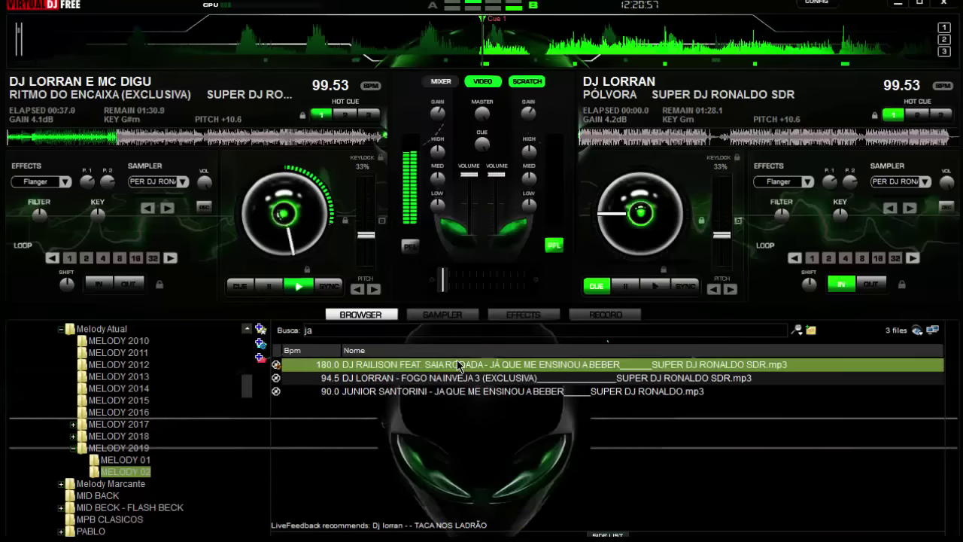
double_click(436, 329)
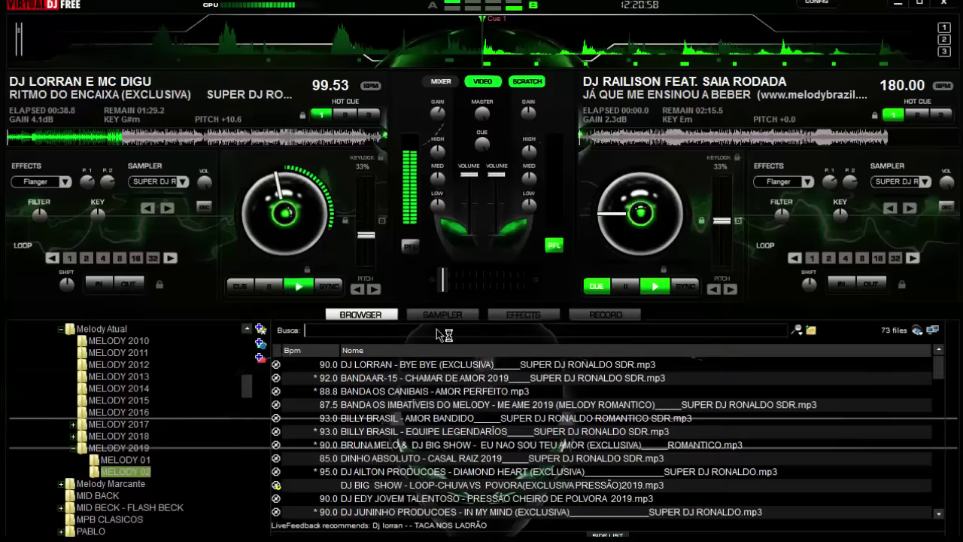
key("BackSpace")
type("4")
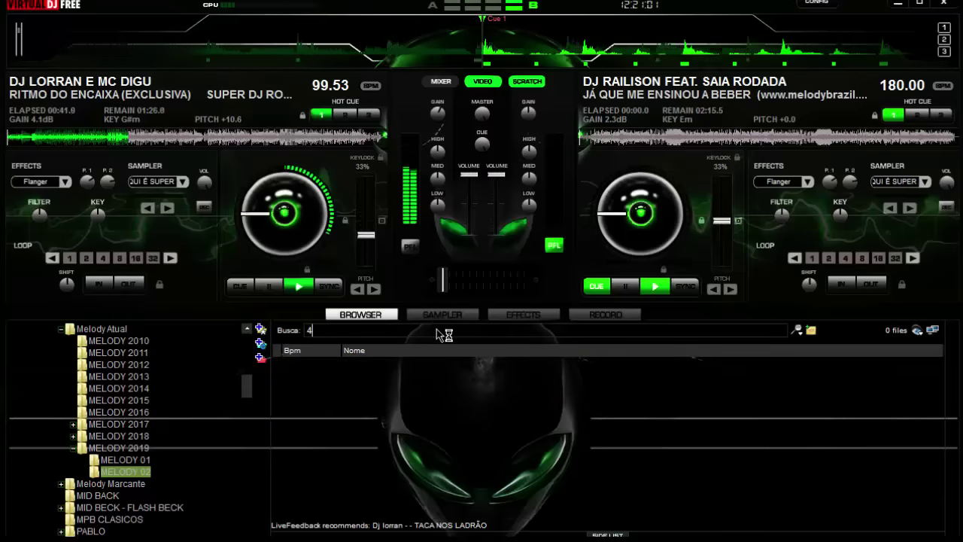
Match deck B's tempo to deck A and start "Já que me ensinou a beber" in a 4-beat loop
type("s")
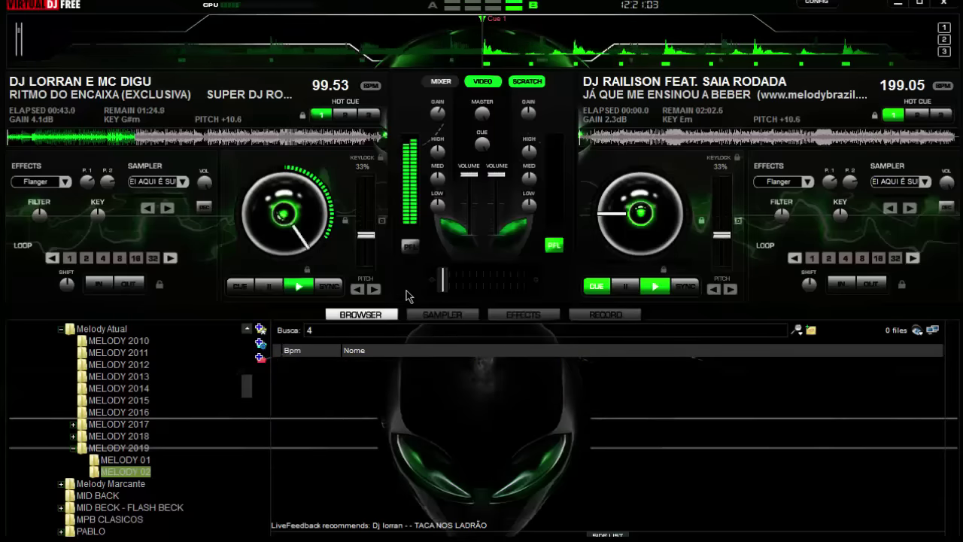
key("space")
key("c")
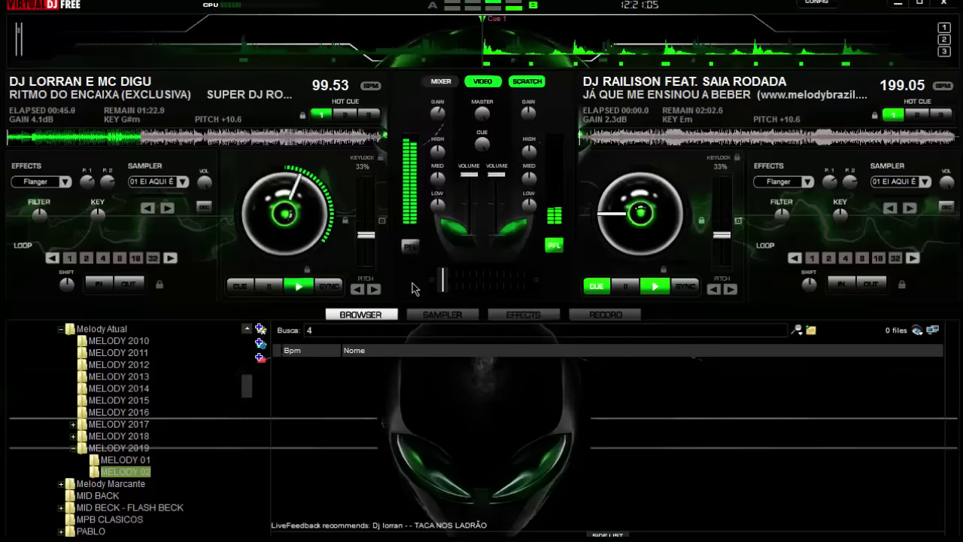
key("l")
key("space")
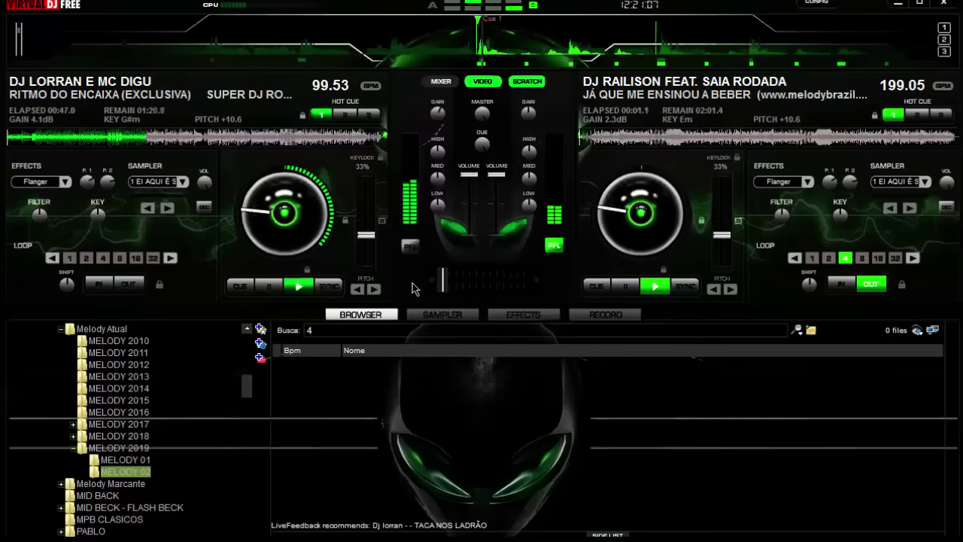
Replace the track search with "sdr" and select "Ela é do Tipo (Exclusiva)" in the results
key("BackSpace")
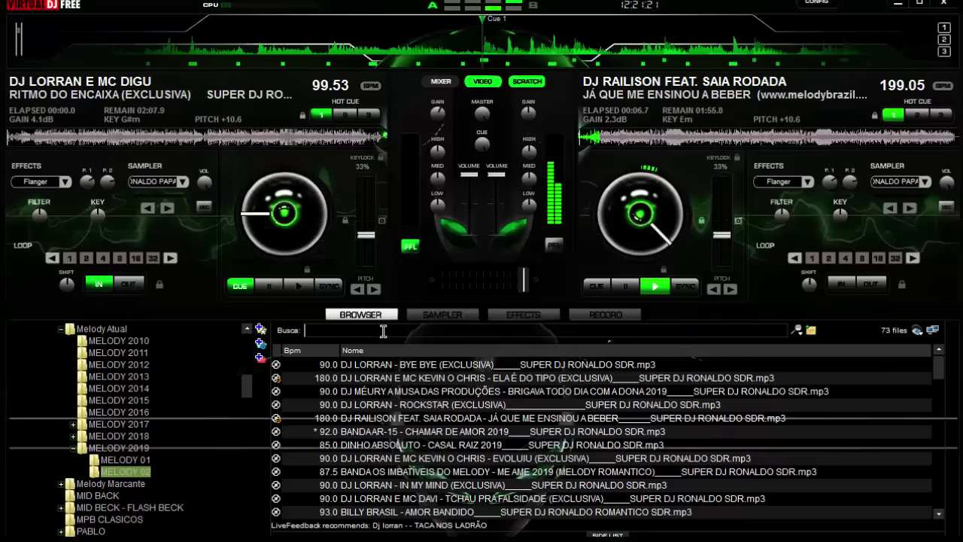
type("sdr")
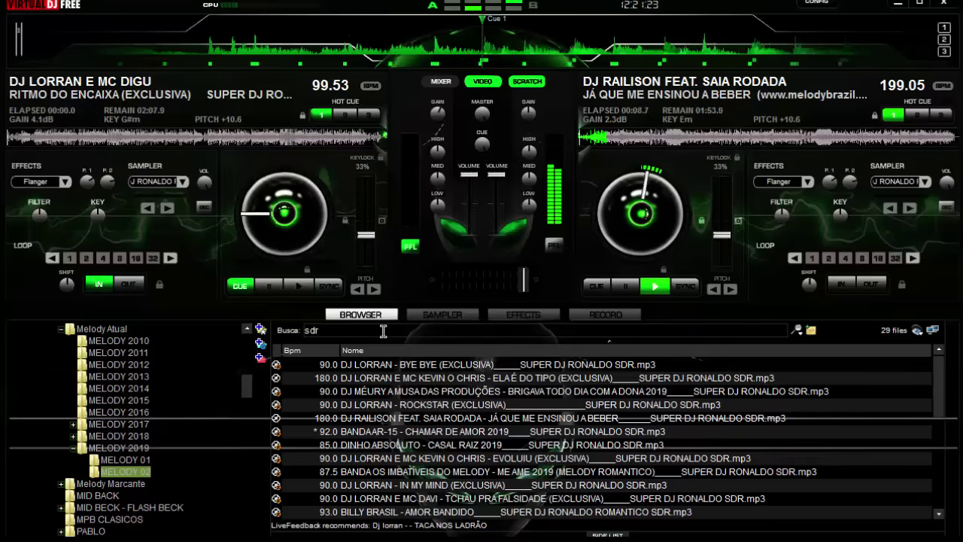
left_click(395, 378)
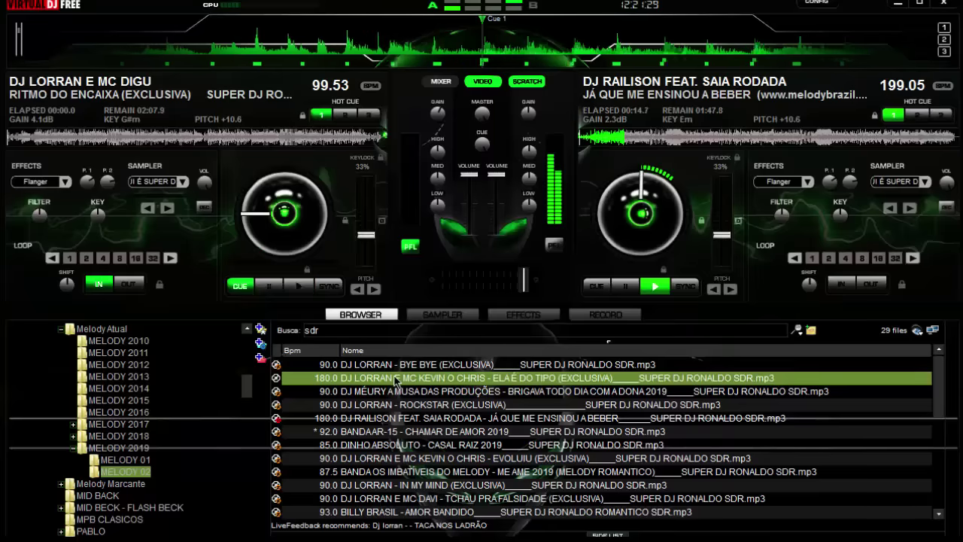
Load DJ Lorran's "Bye Bye (Exclusiva)" onto deck A and start it in a 4-beat loop
key("Down")
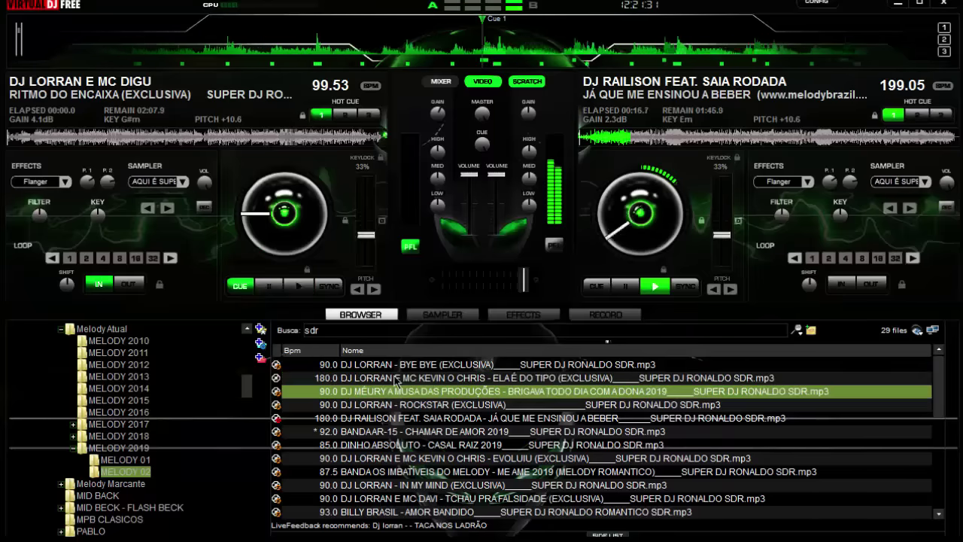
key("Up")
key("Up")
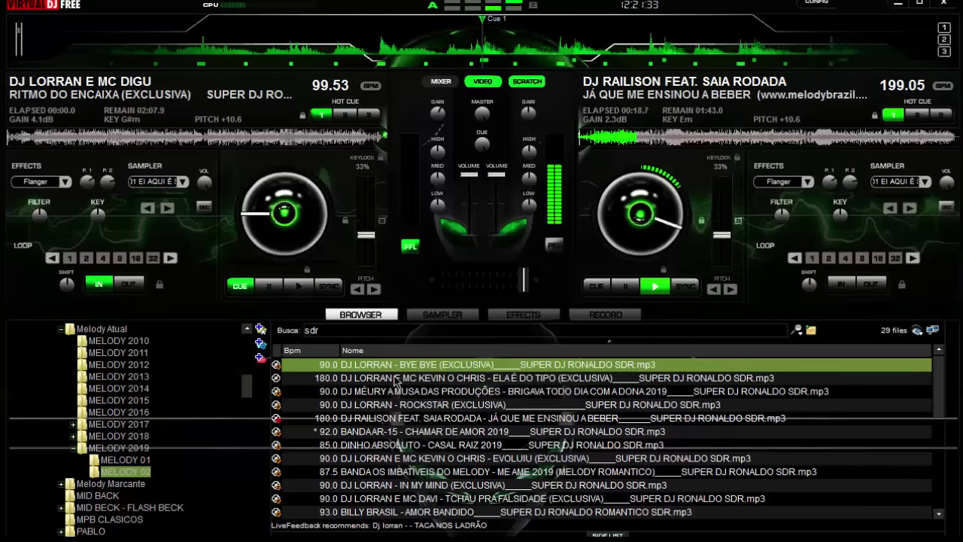
key("Return")
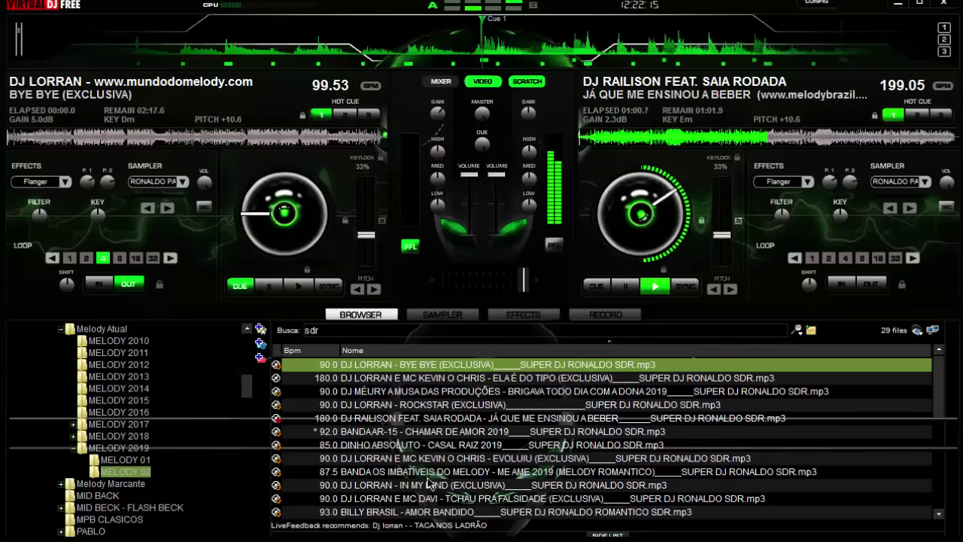
key("space")
key("space")
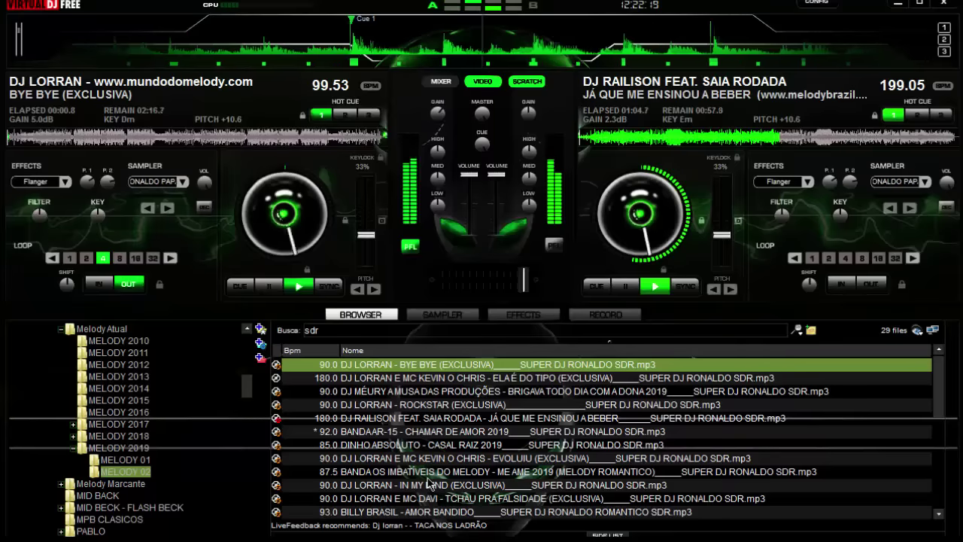
Crossfade fully from deck B to "Bye Bye" on deck A with its loop released, and return deck B to its cue point
key("Left")
key("Left")
key("Left")
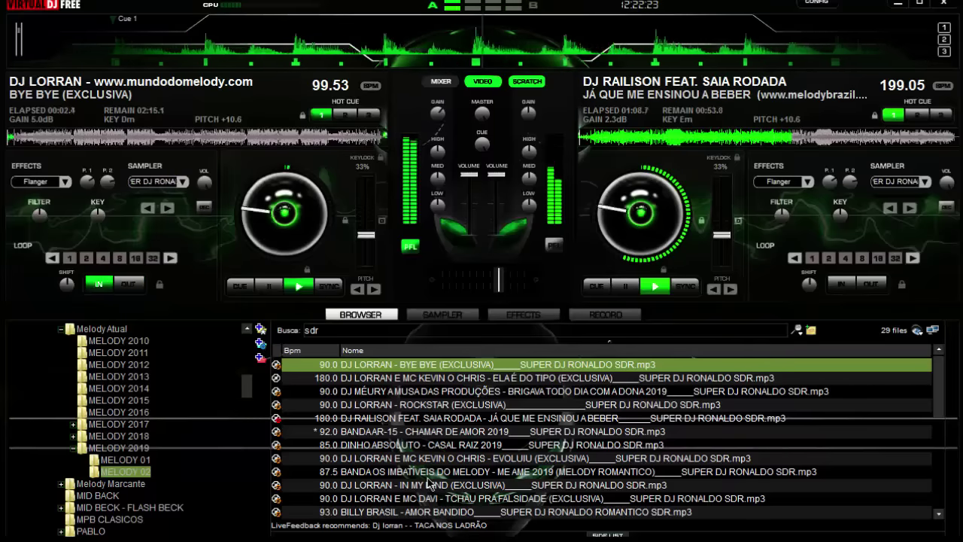
key("Left")
key("Left")
key("Left")
key("Left")
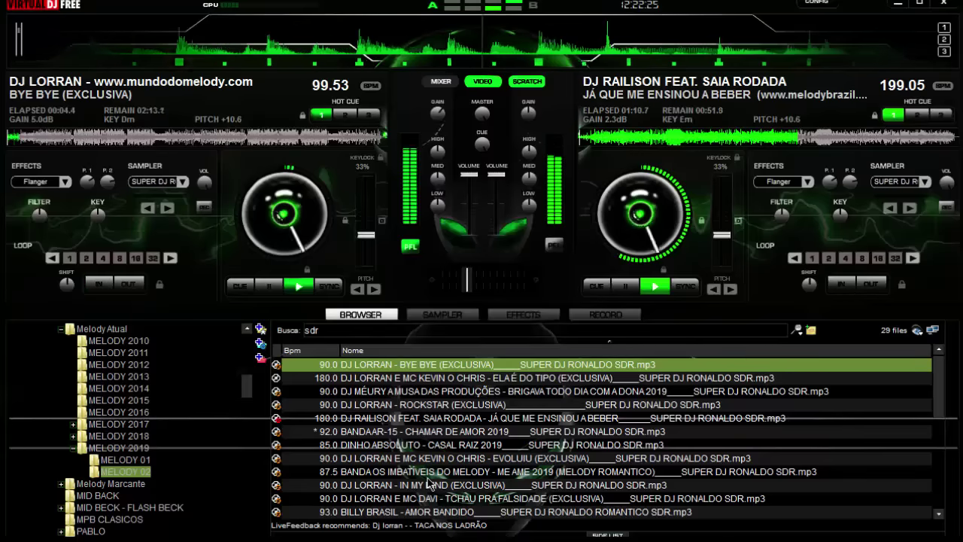
key("Left")
key("Left")
key("Left")
key("Tab")
key("space")
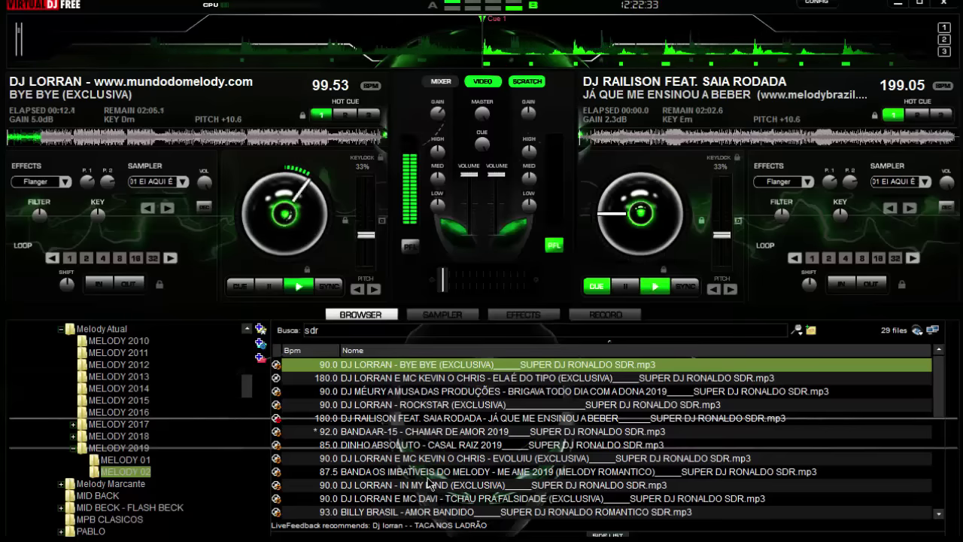
Look through the search results and load "Ela é do Tipo (Exclusiva)" onto deck B with a 4-beat loop
scroll(428, 483, "down", 3)
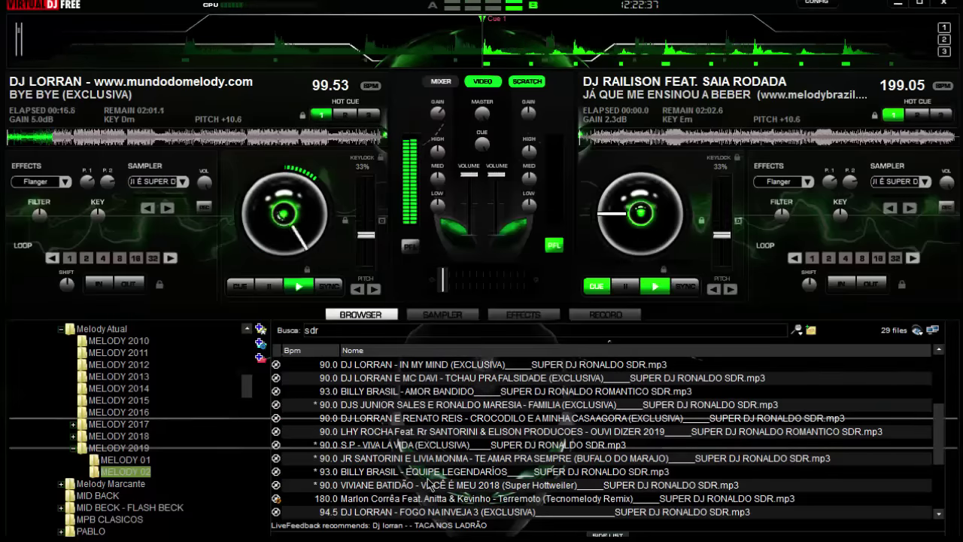
scroll(429, 484, "down", 1)
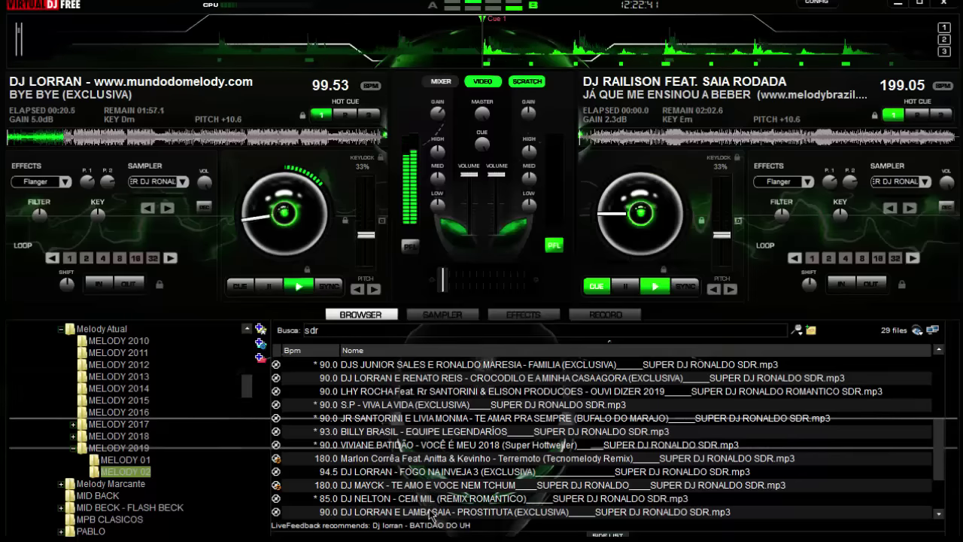
scroll(431, 513, "up", 4)
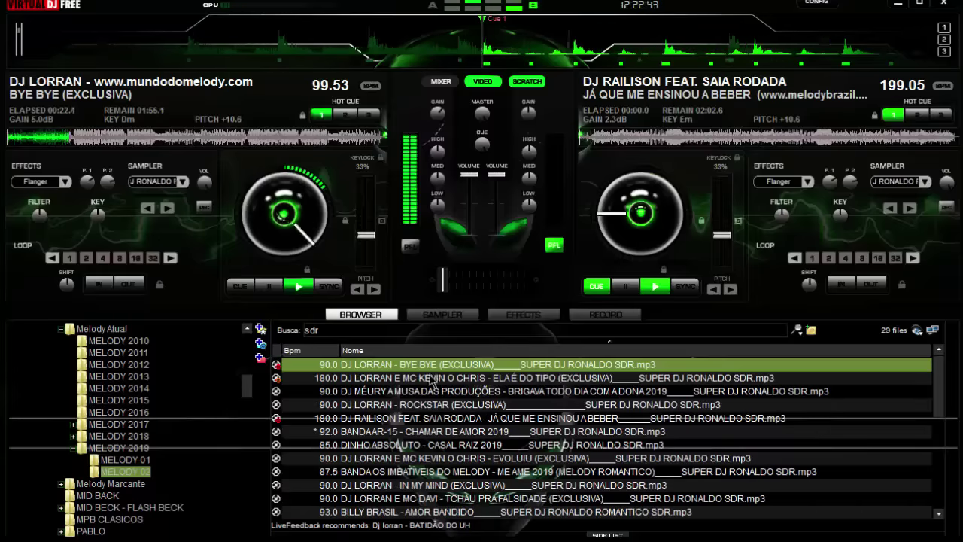
double_click(431, 380)
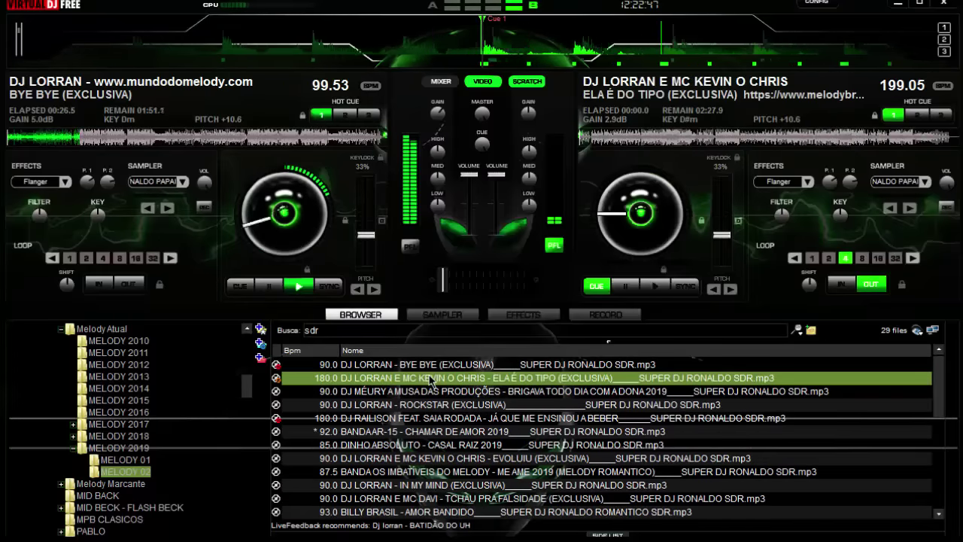
Start "Ela é do Tipo" in its loop on deck B, restarting it from the cue point to align its beat with deck A
key("space")
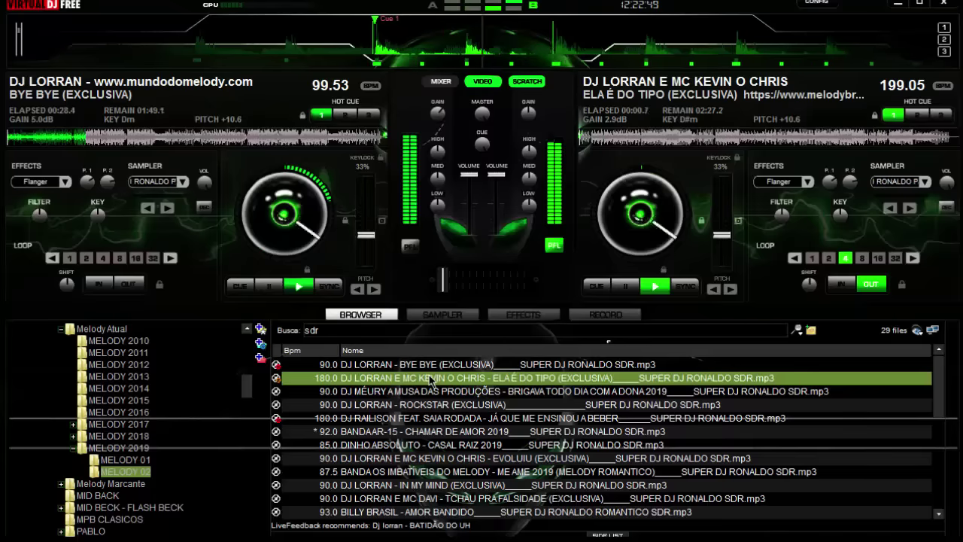
key("space")
key("space")
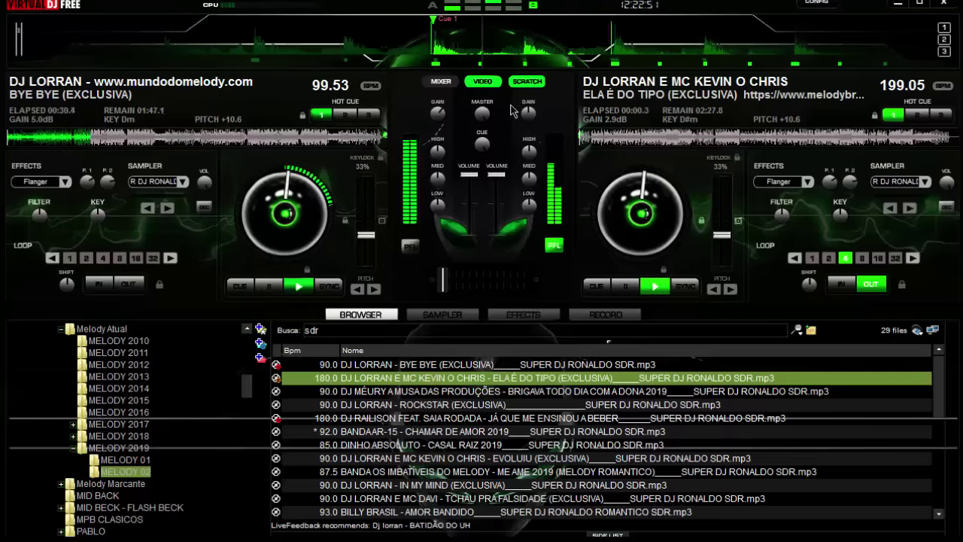
key("space")
key("space")
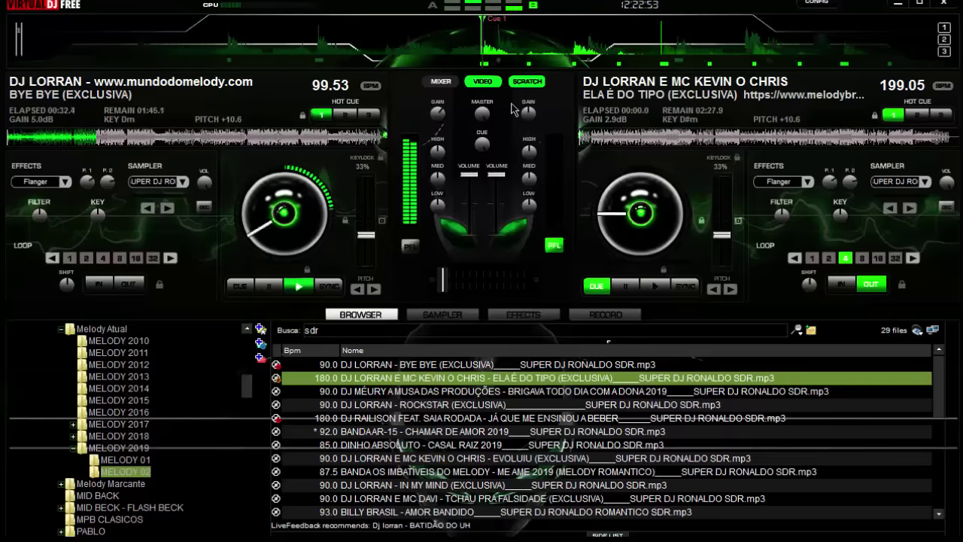
key("space")
key("space")
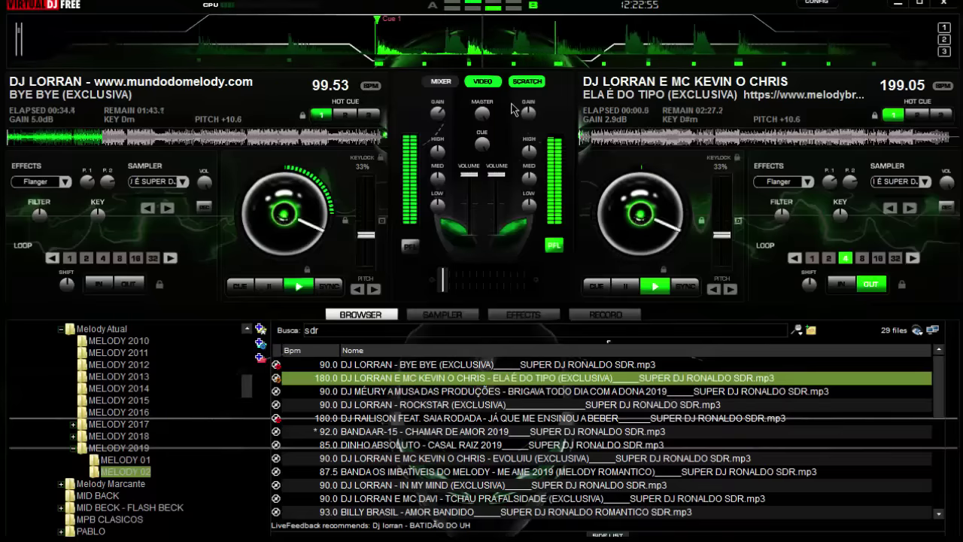
key("space")
key("space")
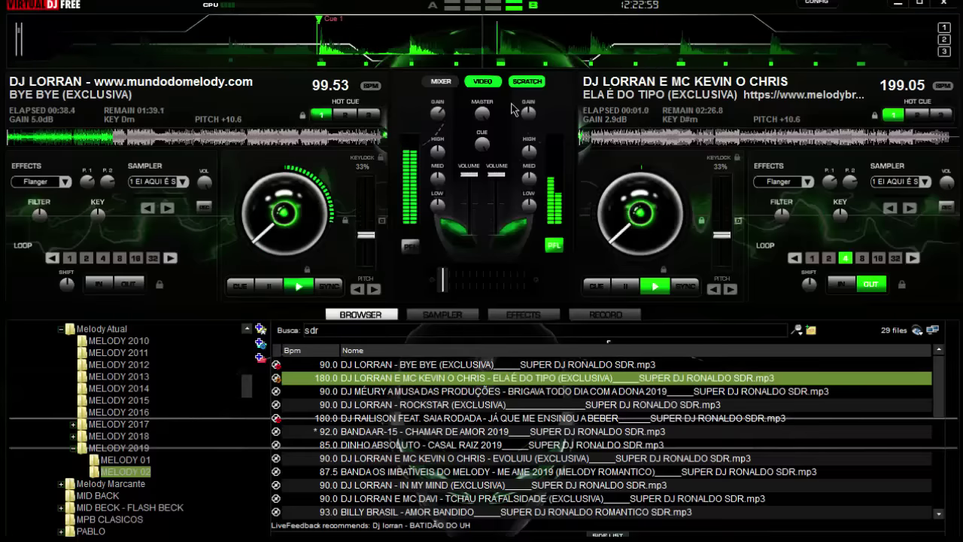
key("space")
key("space")
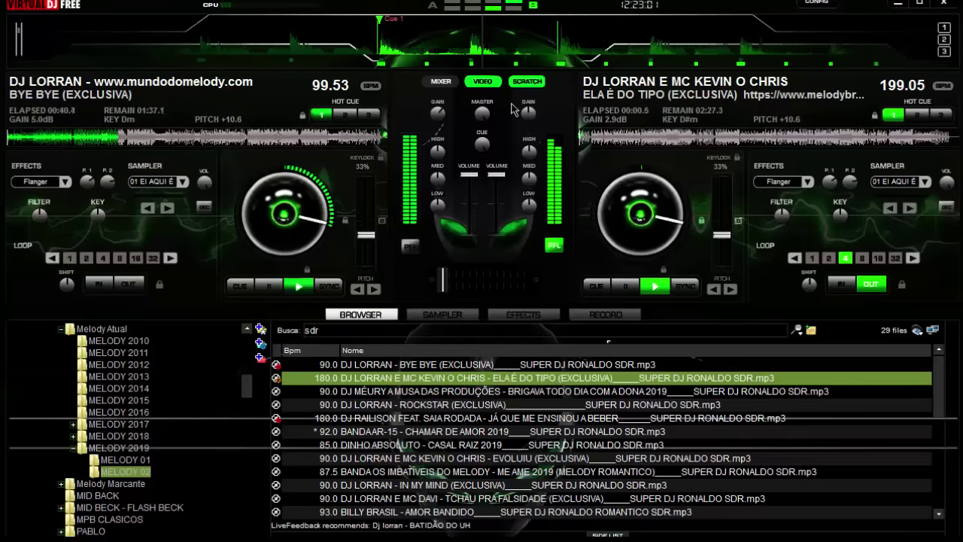
key("space")
key("space")
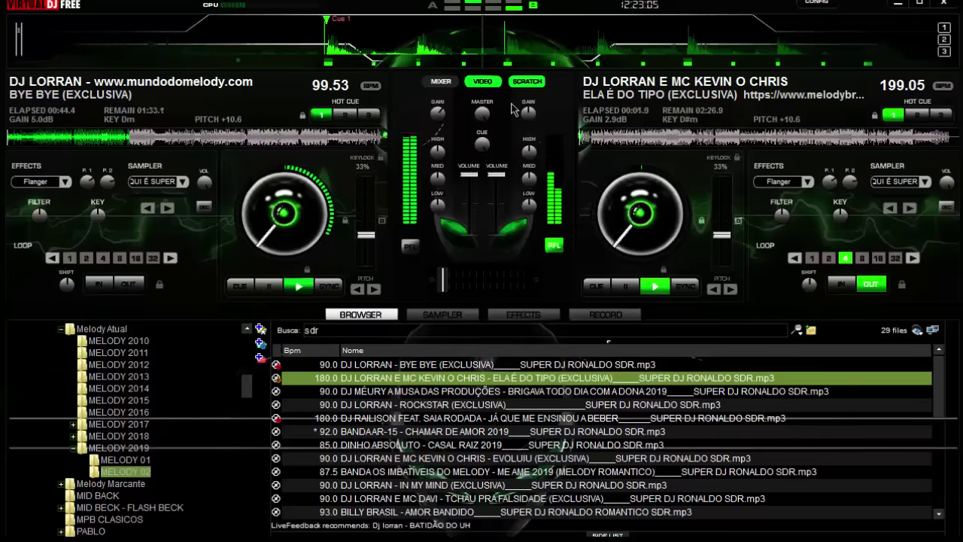
Crossfade fully from deck A to "Ela é do Tipo" on deck B and release its loop
key("shift+Right")
key("shift+Right")
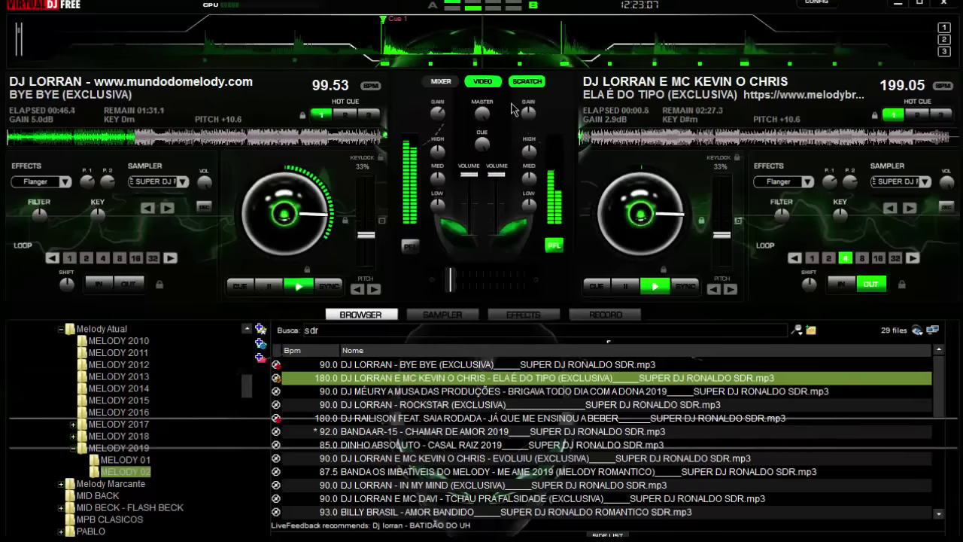
key("l")
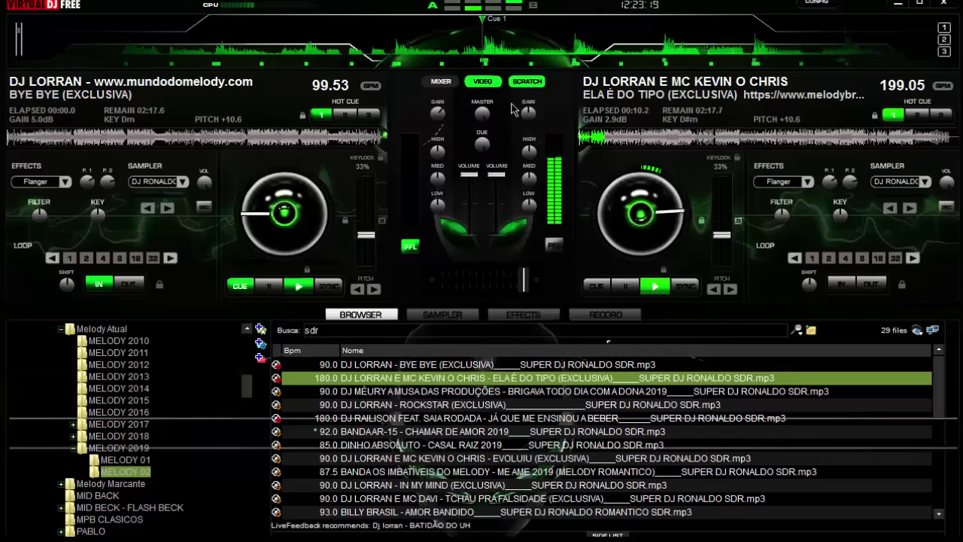
Load DJ Lorran e MC Kevin o Chris's "Evoluiu (Exclusiva)" onto deck A and start it in a 4-beat loop
key("Down")
key("Down")
key("Down")
key("Down")
key("Down")
key("Down")
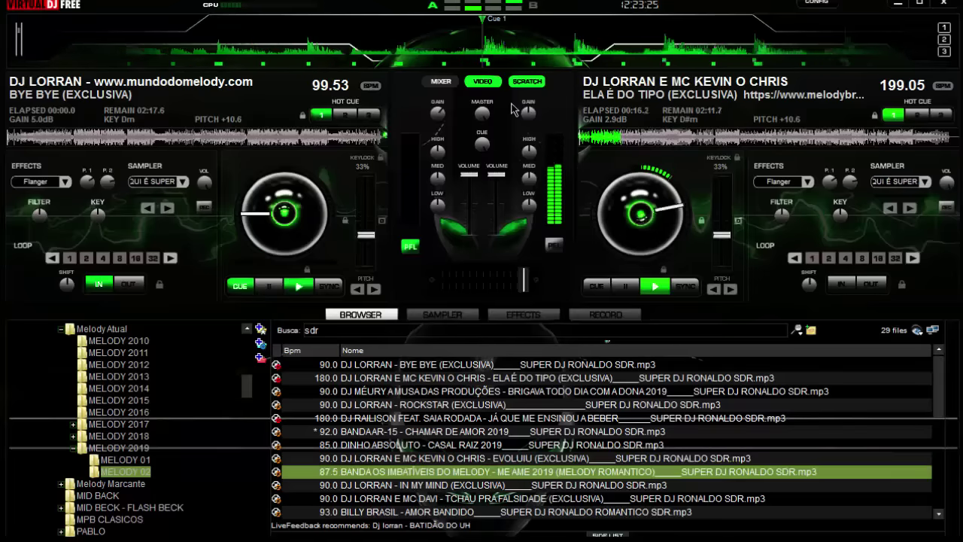
key("Left")
key("s")
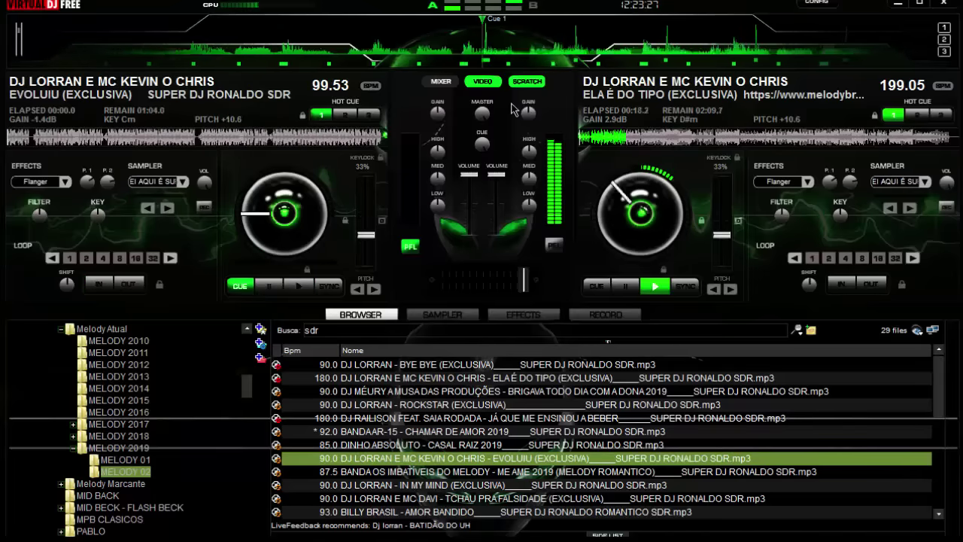
key("l")
key("space")
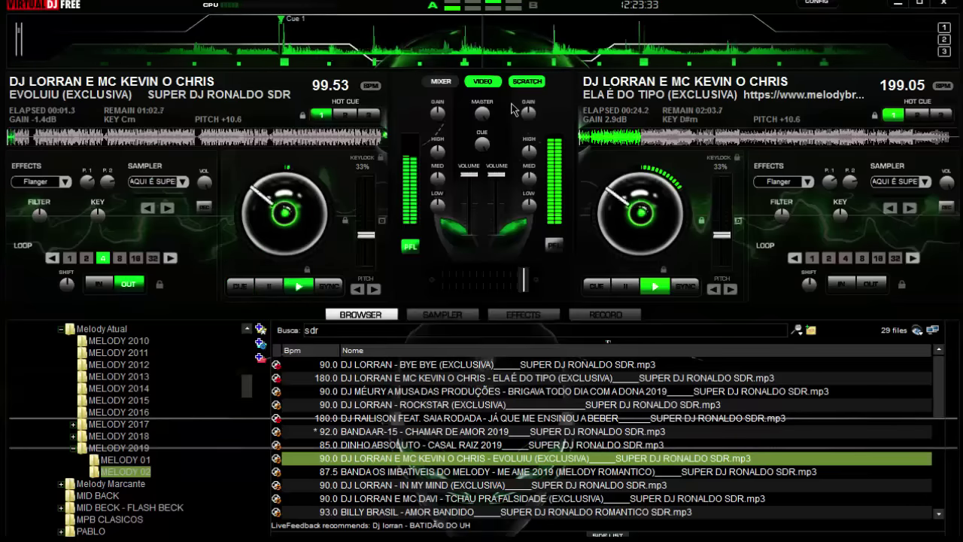
Look through the "sdr" results down to "Fogo na Inveja 3" and back up to the first track for the next song
key("Down")
key("Down")
key("Down")
key("Down")
key("Down")
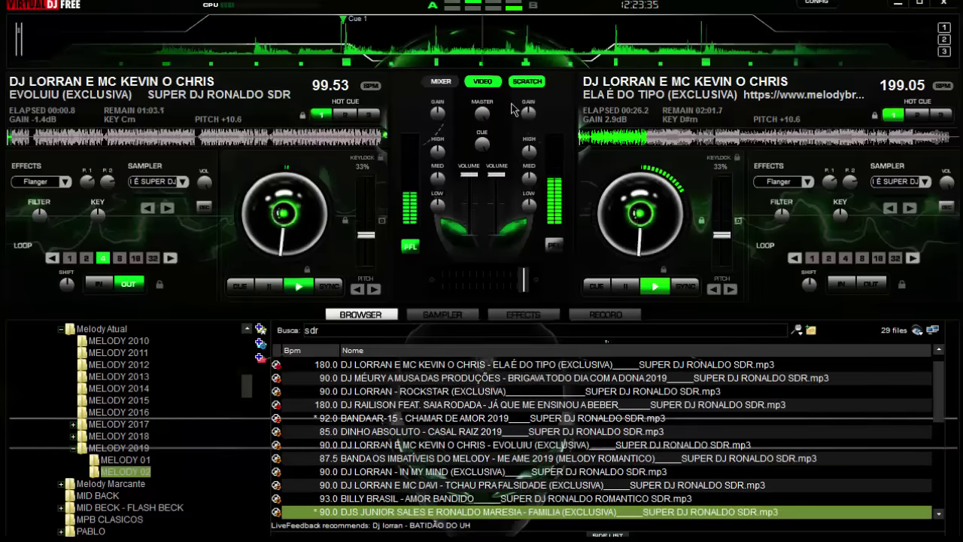
key("Down")
key("Down")
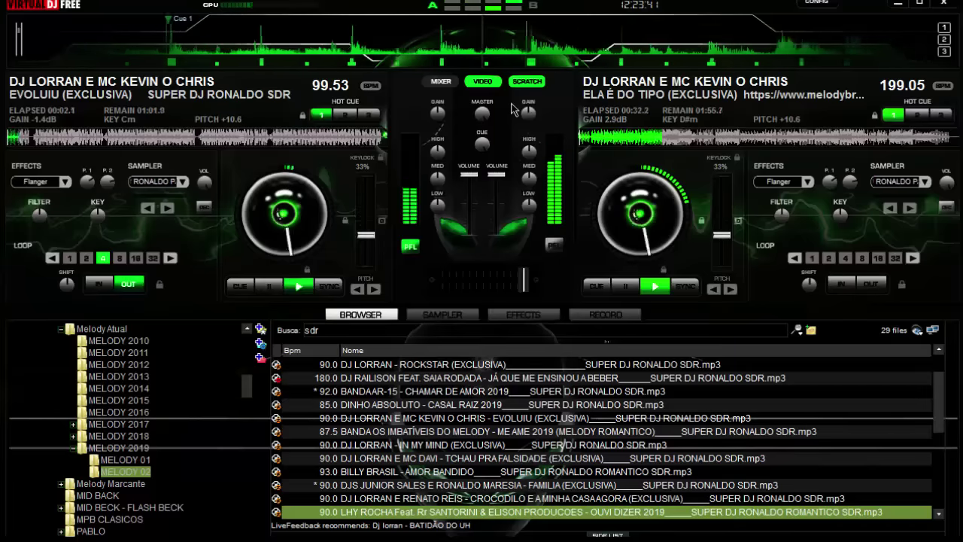
key("Down")
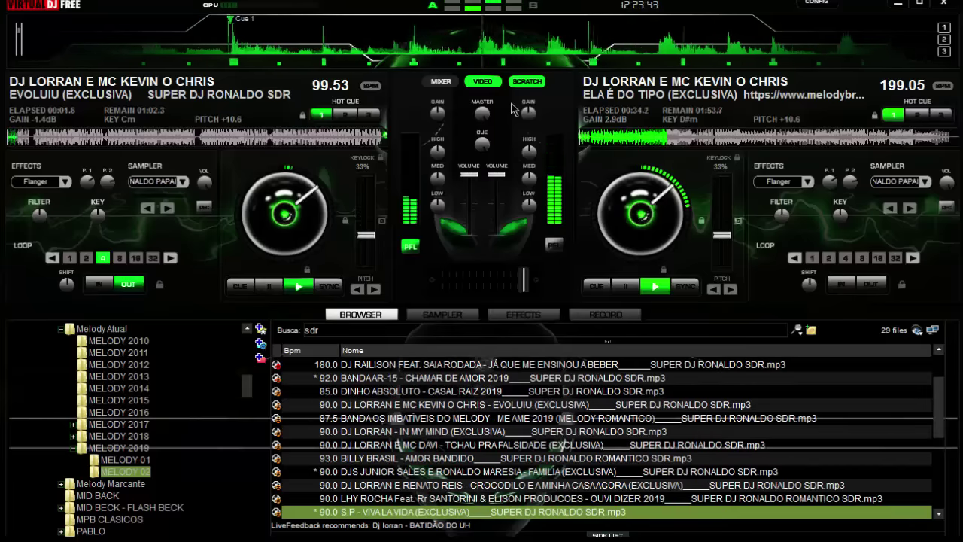
key("Down")
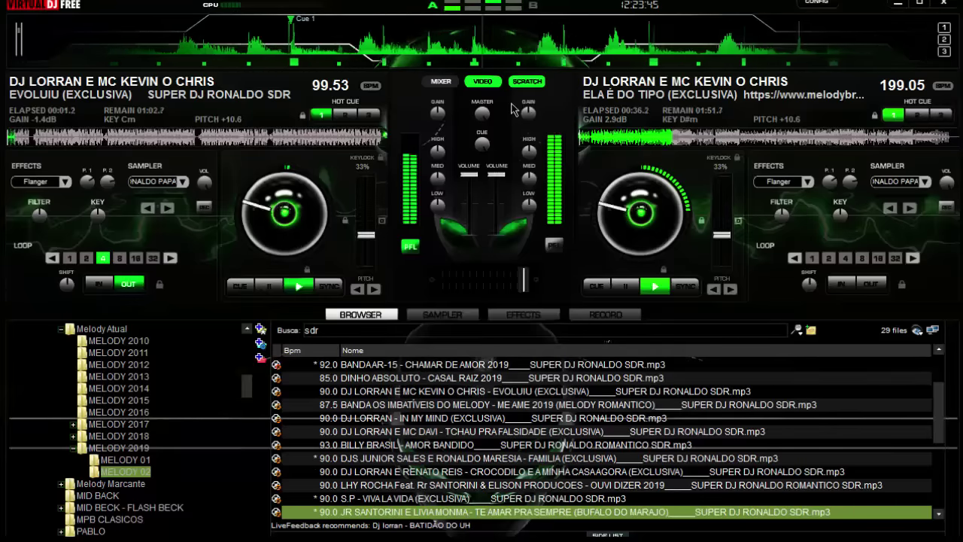
key("Down")
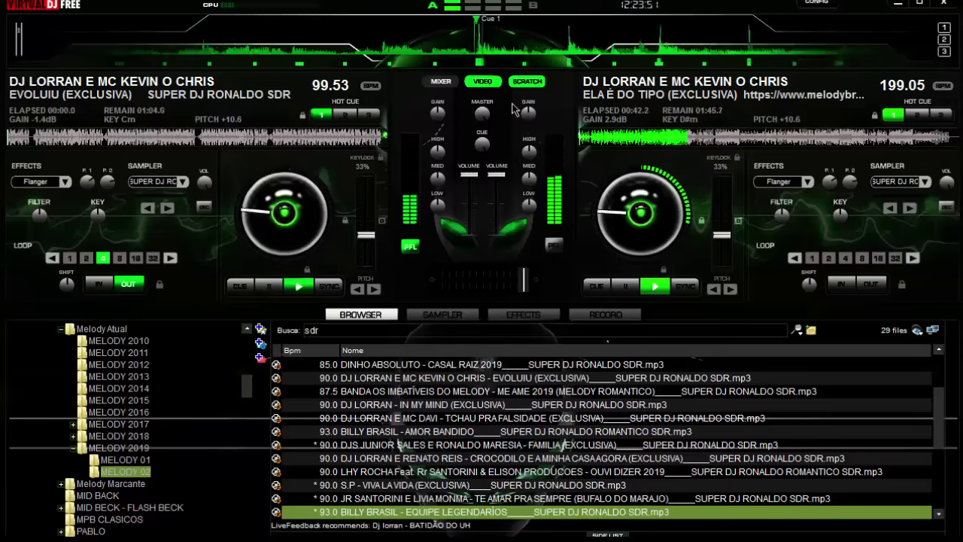
key("Down")
key("Down")
key("Down")
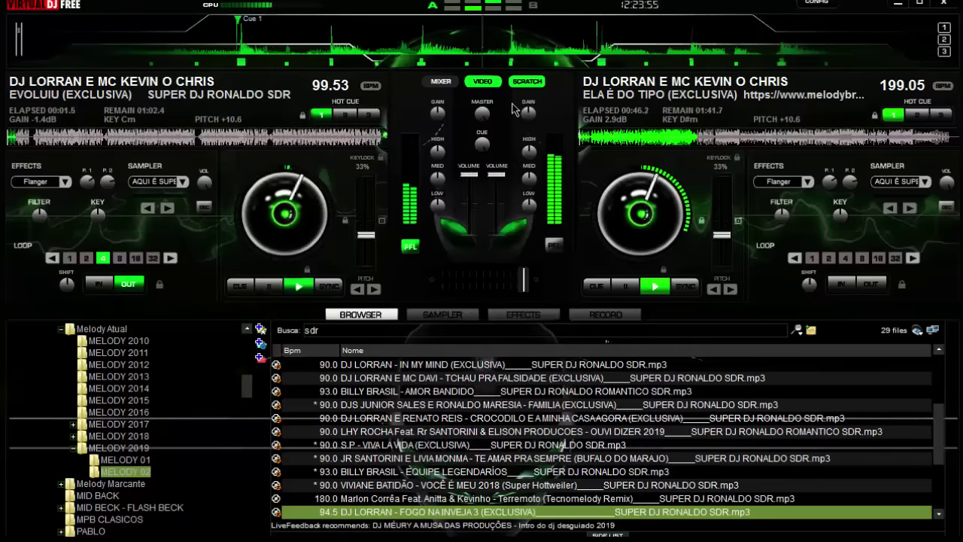
key("Up")
key("Up")
key("Up")
key("Up")
key("Up")
key("Up")
key("Up")
key("Up")
key("Up")
key("Up")
key("Up")
key("Up")
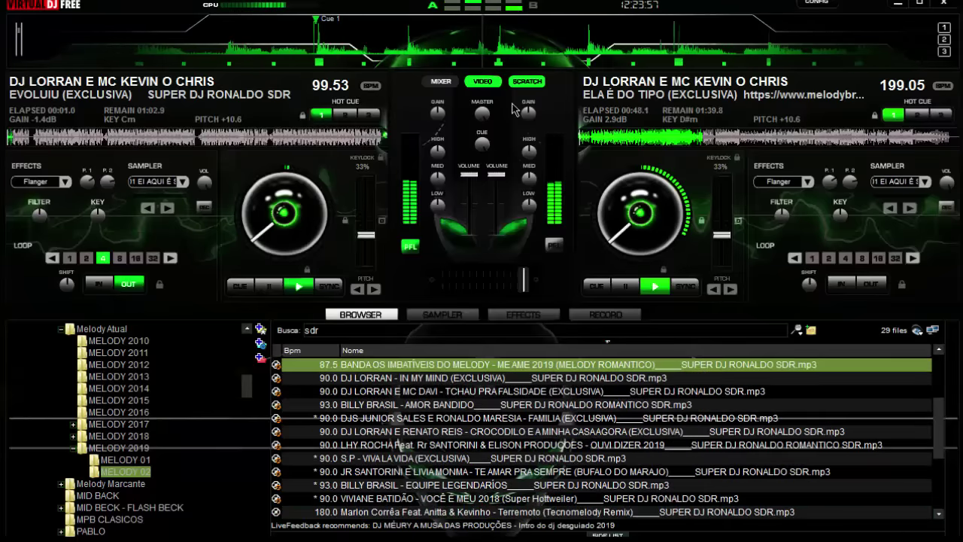
key("Up")
key("Up")
key("Up")
key("Up")
key("Up")
key("Up")
key("Up")
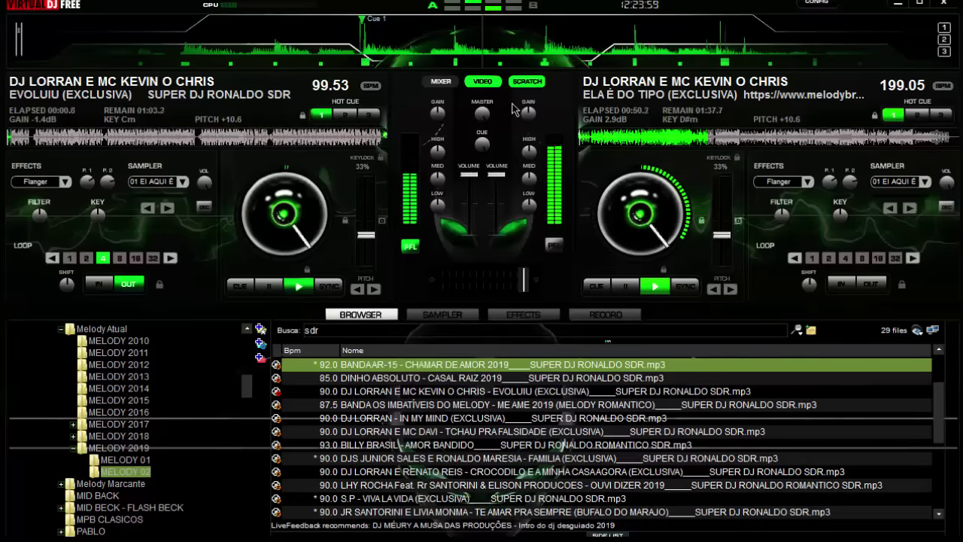
key("Up")
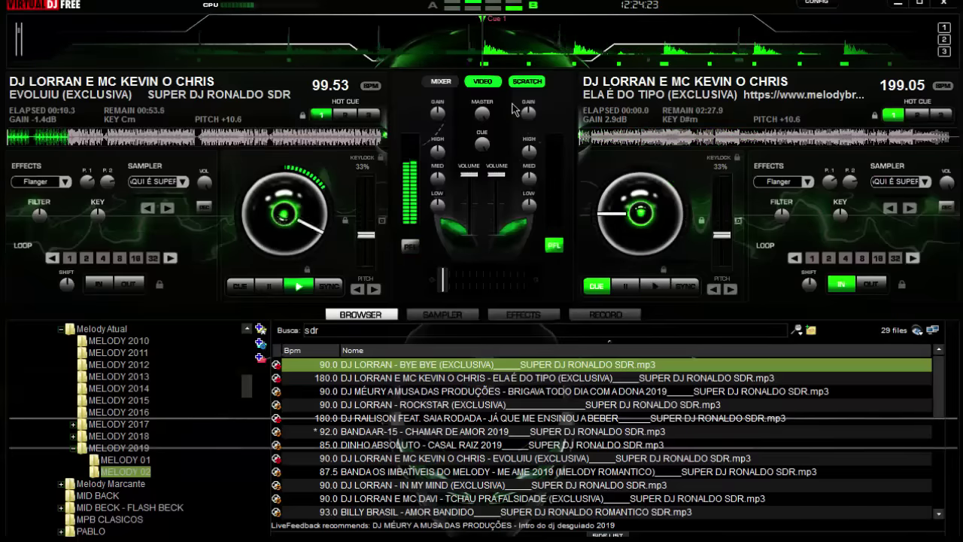
Select Dinho Absoluto's "Casal Raiz 2019" in the results and load it onto deck B
key("Down")
key("Down")
key("Down")
key("Down")
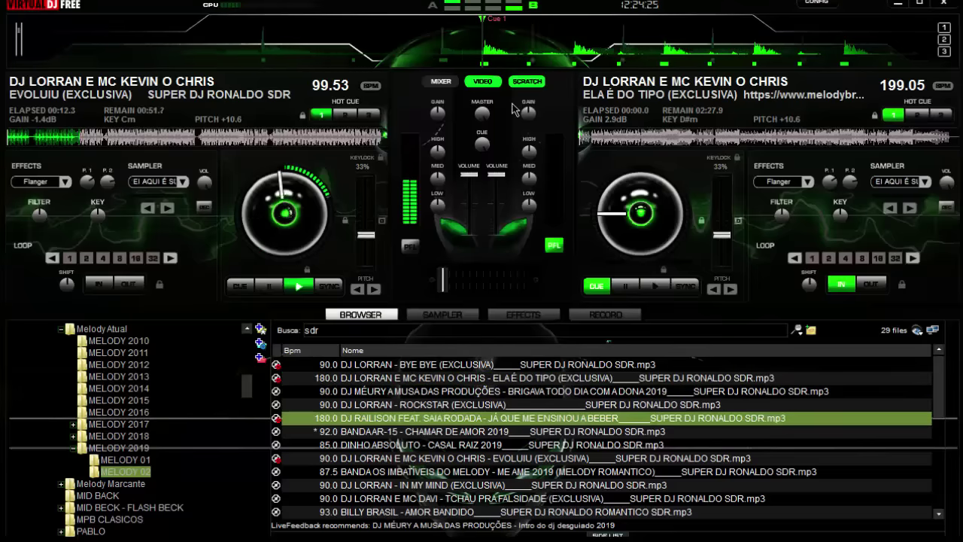
key("Down")
key("Down")
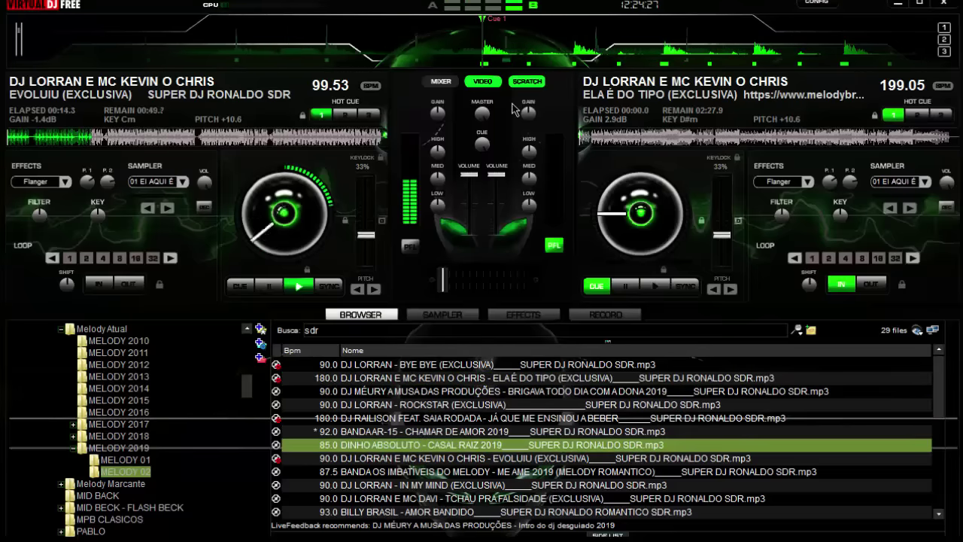
key("Right")
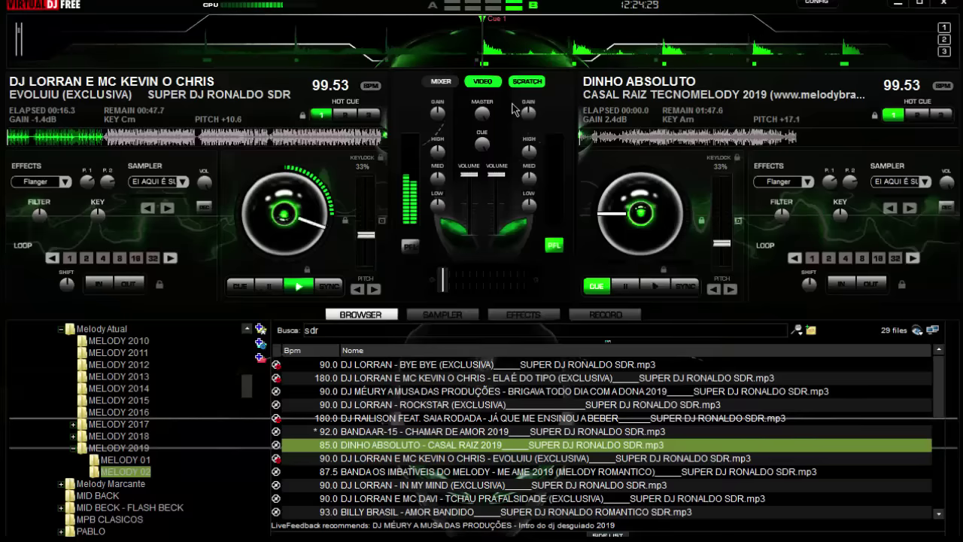
Start "Casal Raiz 2019" on deck B, release its loop and raise its gain to 2.8 dB
key("space")
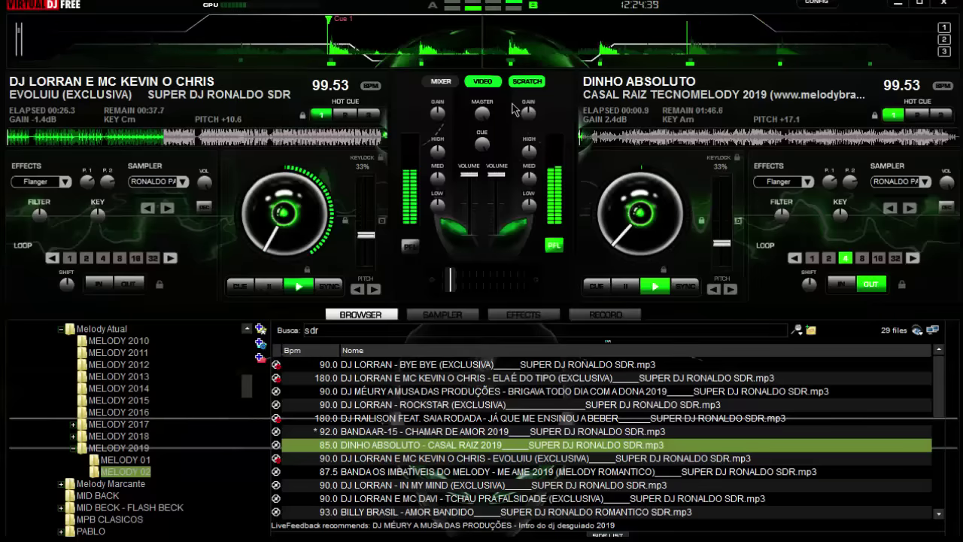
key("l")
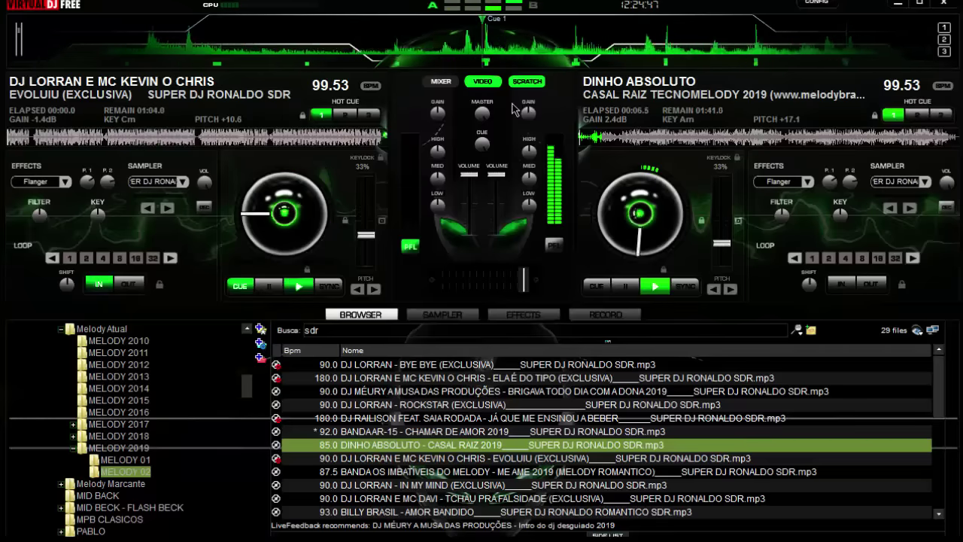
left_click_drag(529, 114, 531, 110)
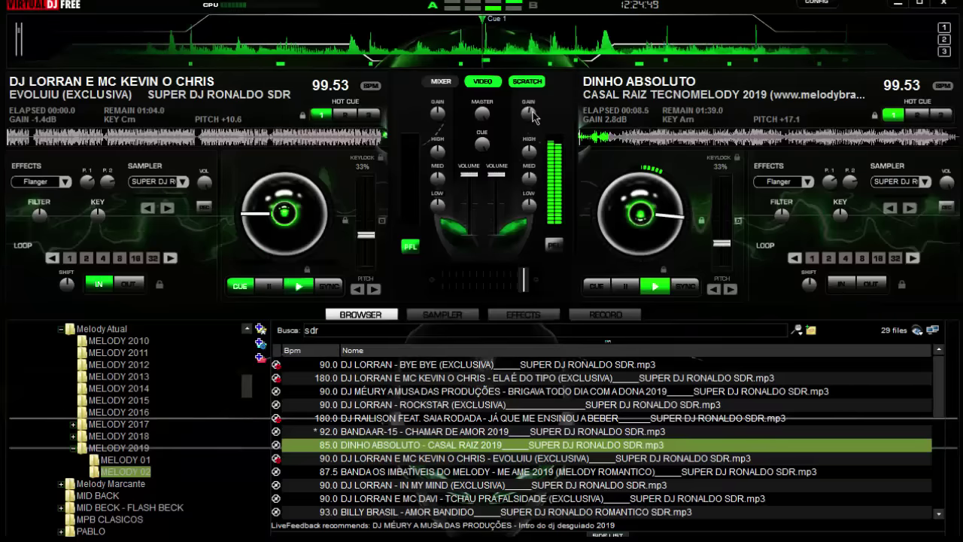
Load Banda AR-15's "Chamar de Amor 2019" onto deck A and start it in a 4-beat loop
left_click(409, 432)
double_click(409, 432)
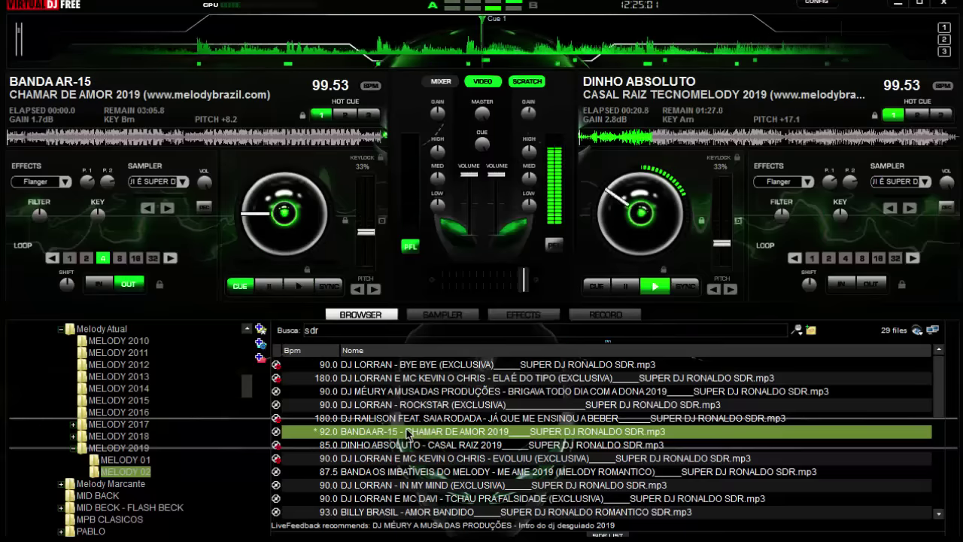
key("space")
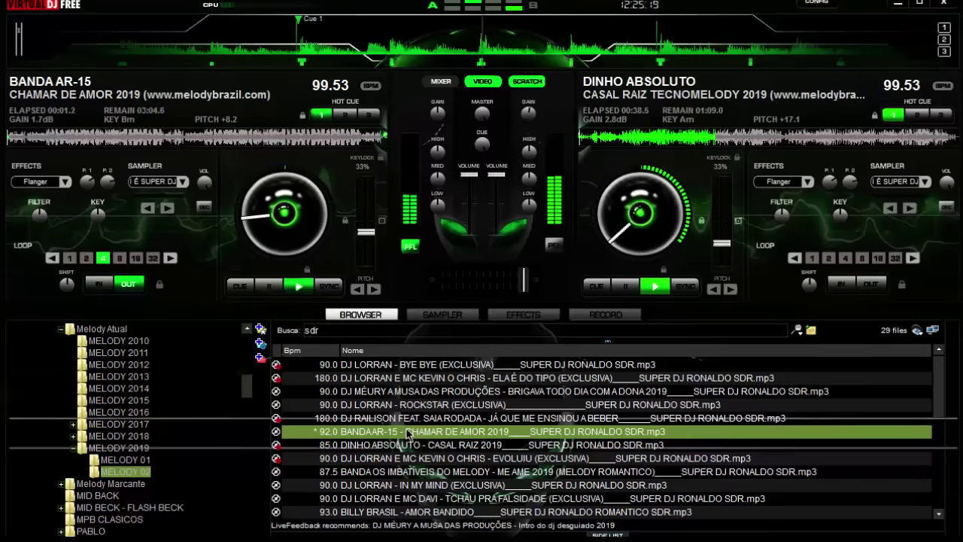
key("space")
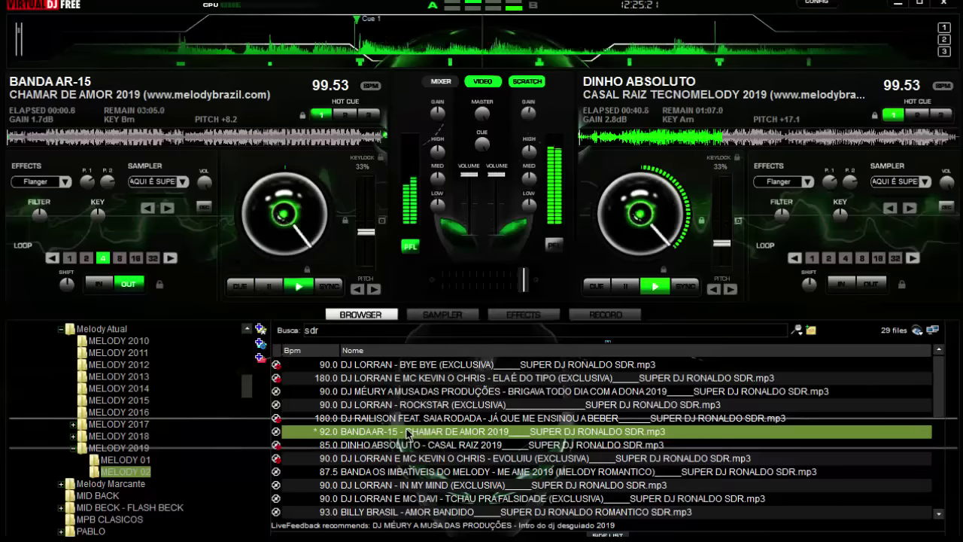
Crossfade from deck B to "Chamar de Amor 2019" on deck A and release its loop
key("Left")
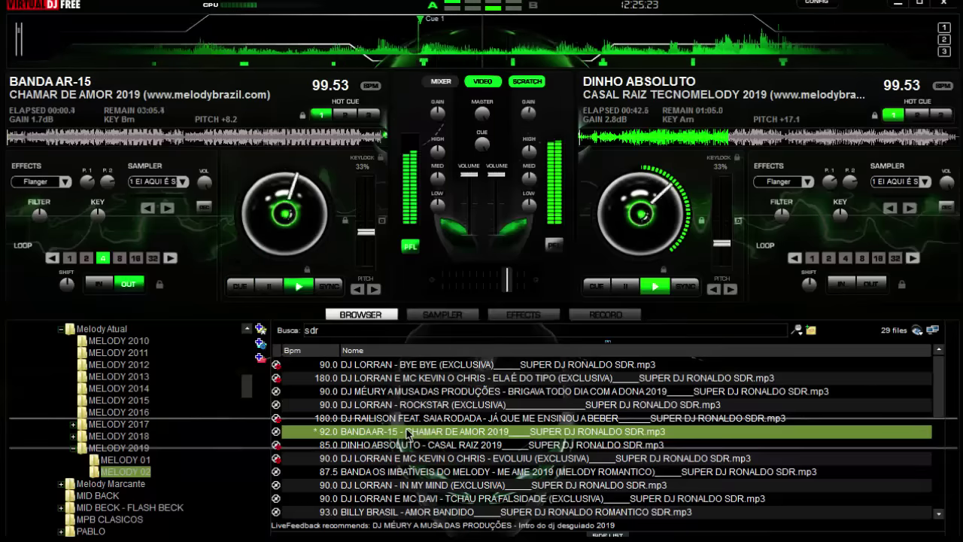
key("l")
key("Left")
key("Left")
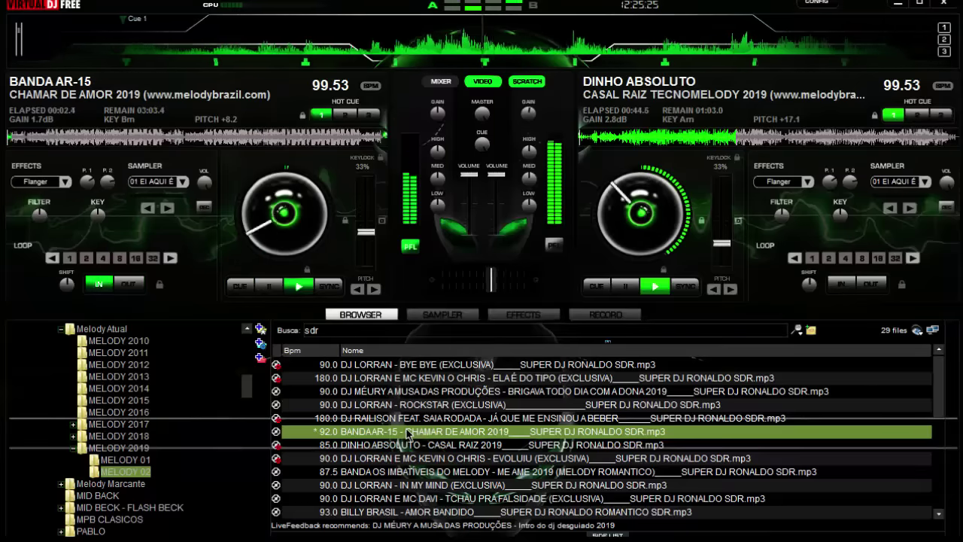
key("Left")
key("Left")
key("Left")
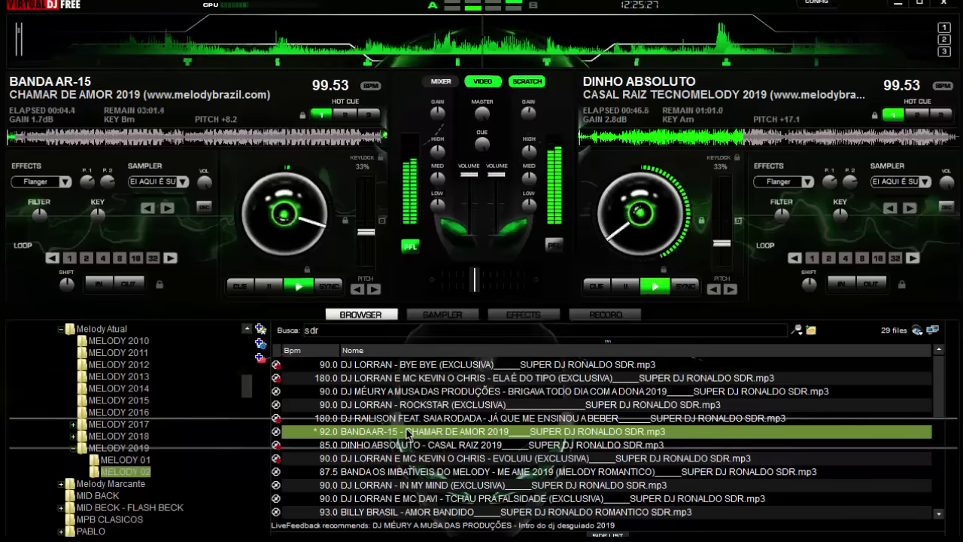
key("Left")
key("Left")
key("Left")
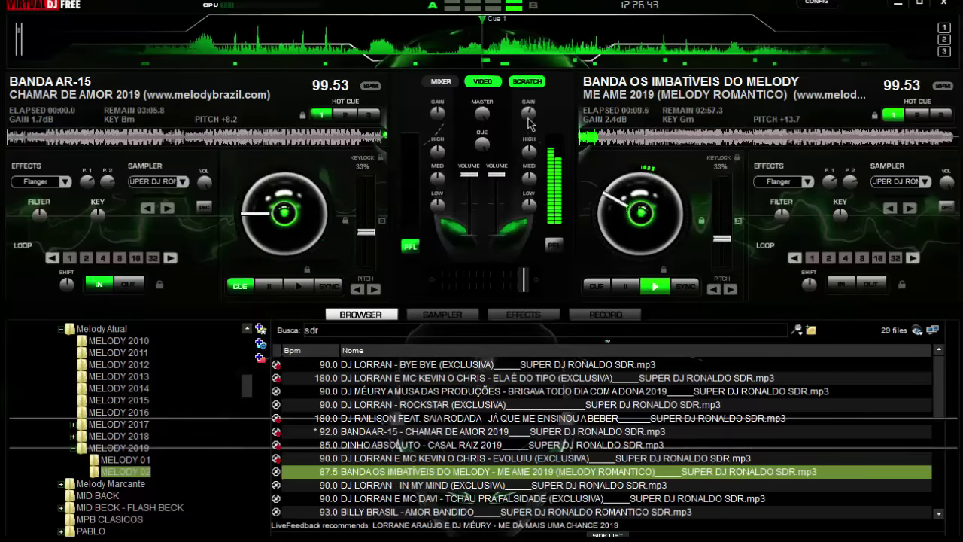
Lower deck B's gain to 2.0 dB and load Billy Brasil's "Amor Bandido" onto deck A
left_click_drag(528, 117, 522, 120)
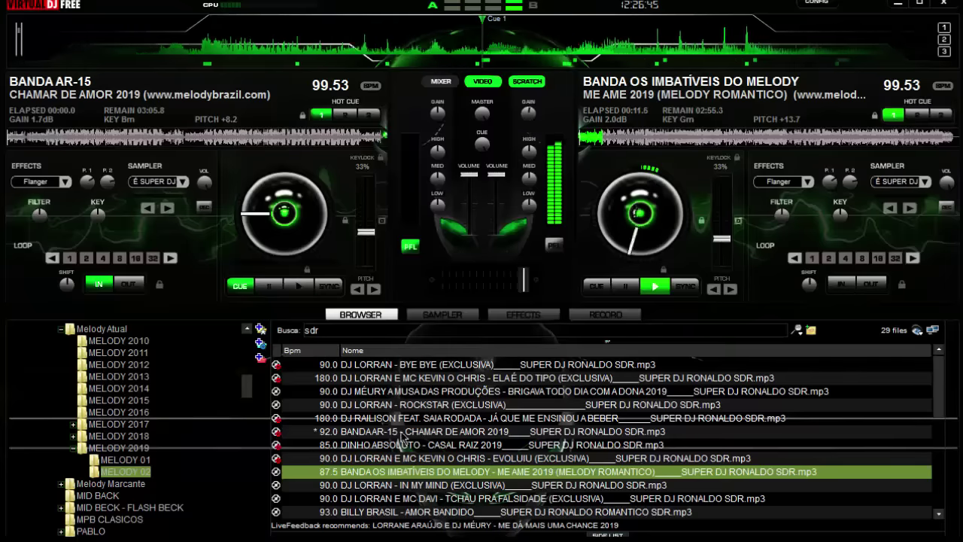
key("Down")
key("Down")
key("Down")
key("Down")
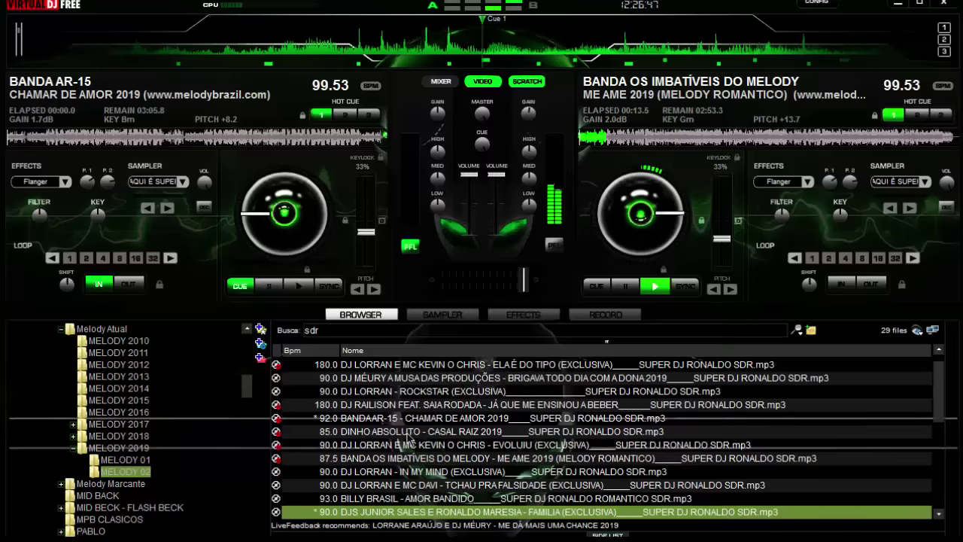
key("Up")
key("Return")
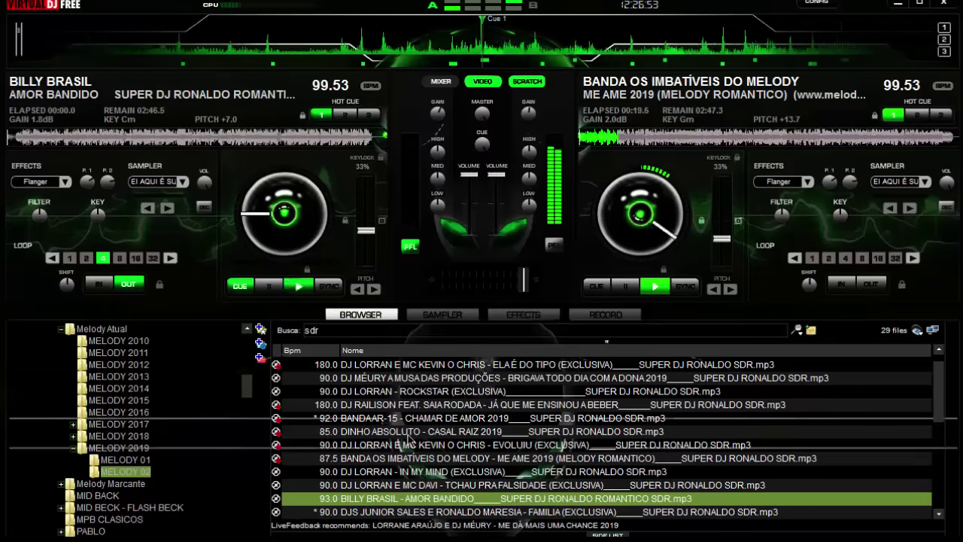
Look through the "sdr" results below "Amor Bandido" down to "Me Dá Mais Uma Chance 2019" for a following song
key("Down")
key("Down")
key("space")
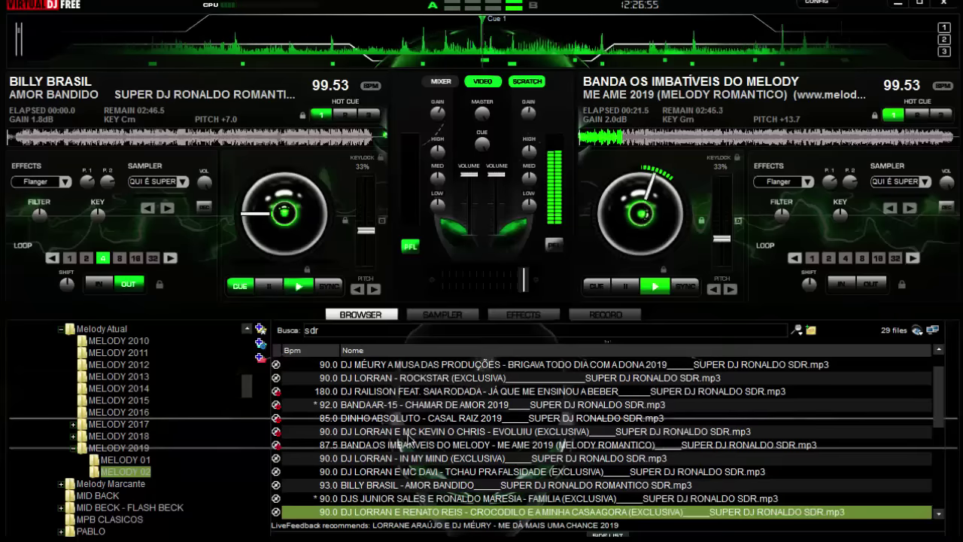
key("Down")
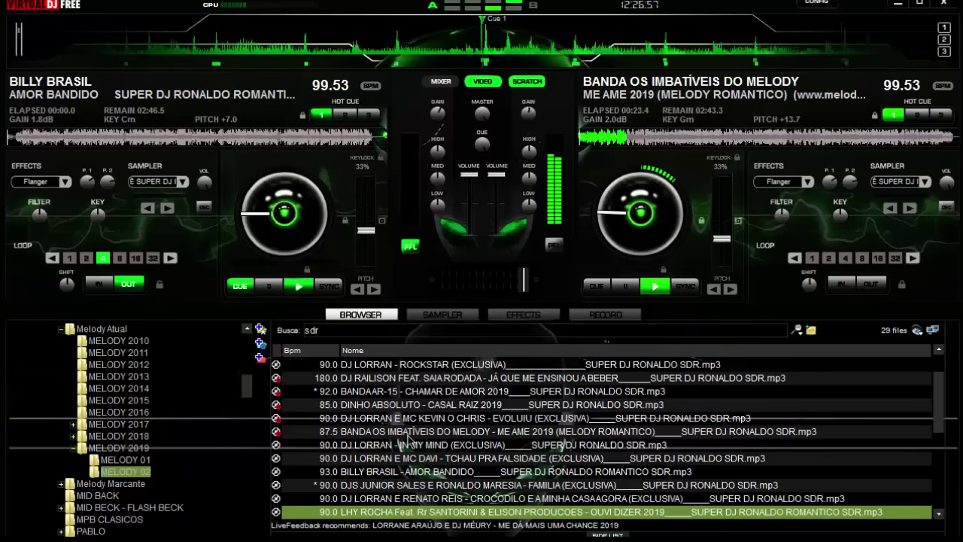
key("Down")
key("Down")
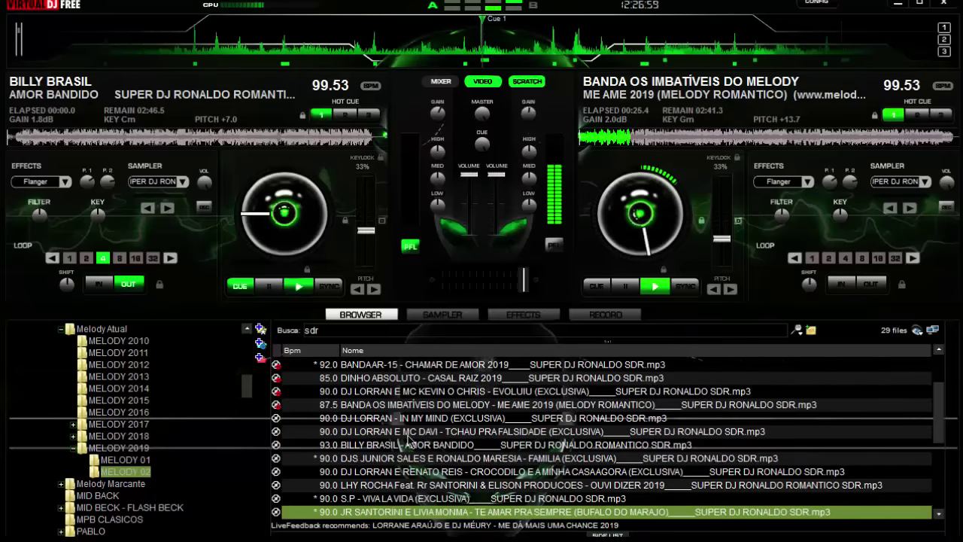
key("Down")
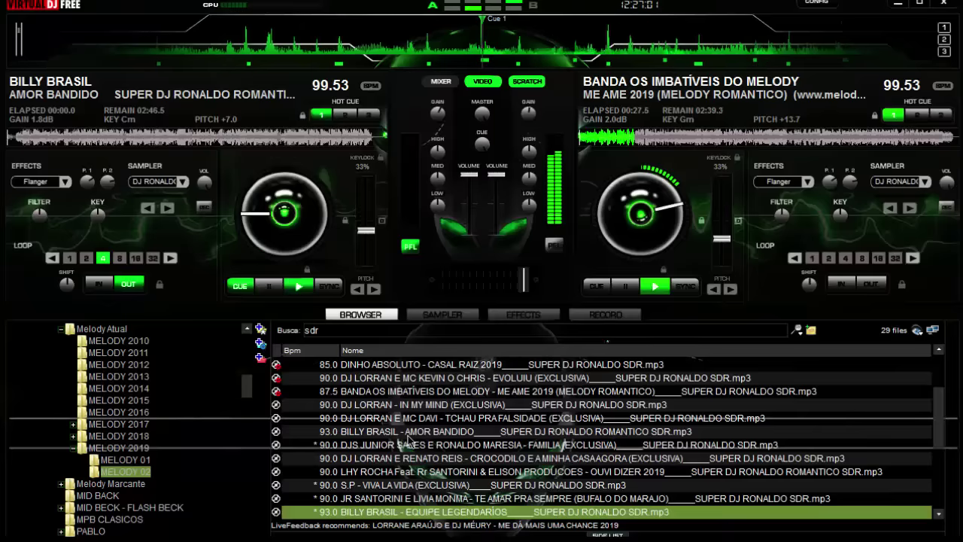
key("Down")
key("space")
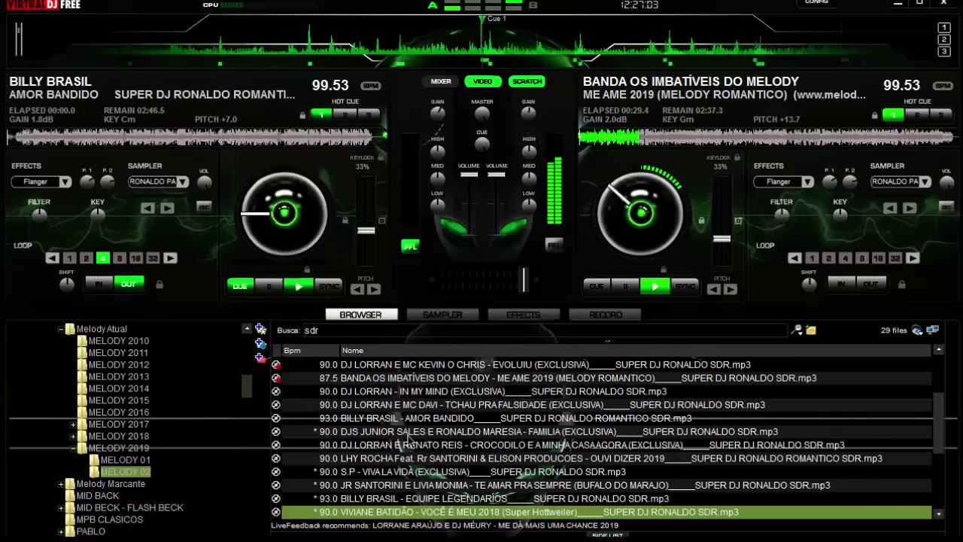
key("Down")
key("Down")
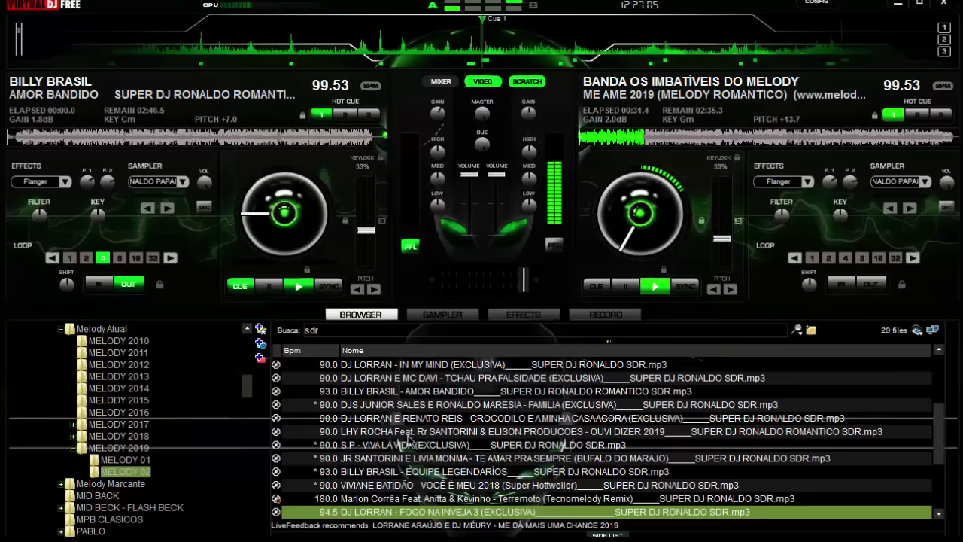
key("Down")
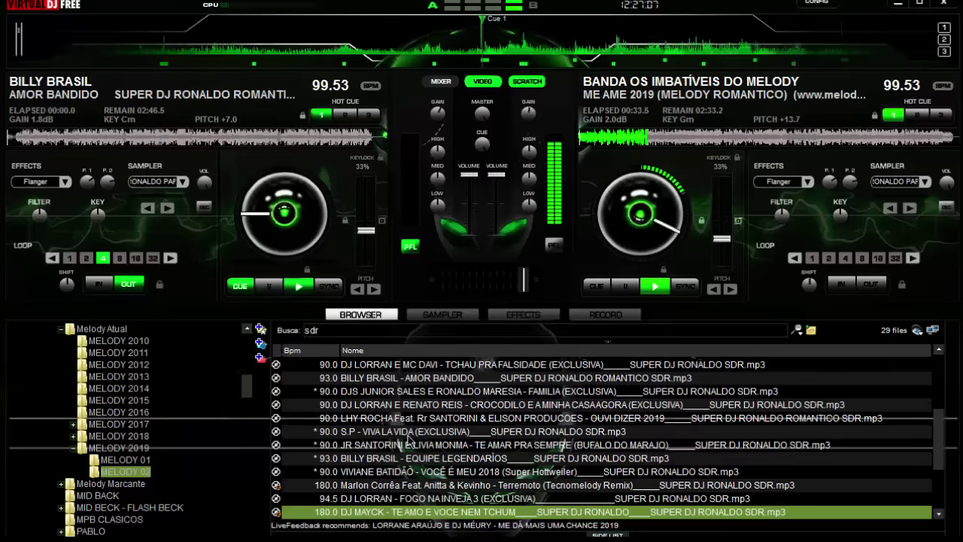
key("Down")
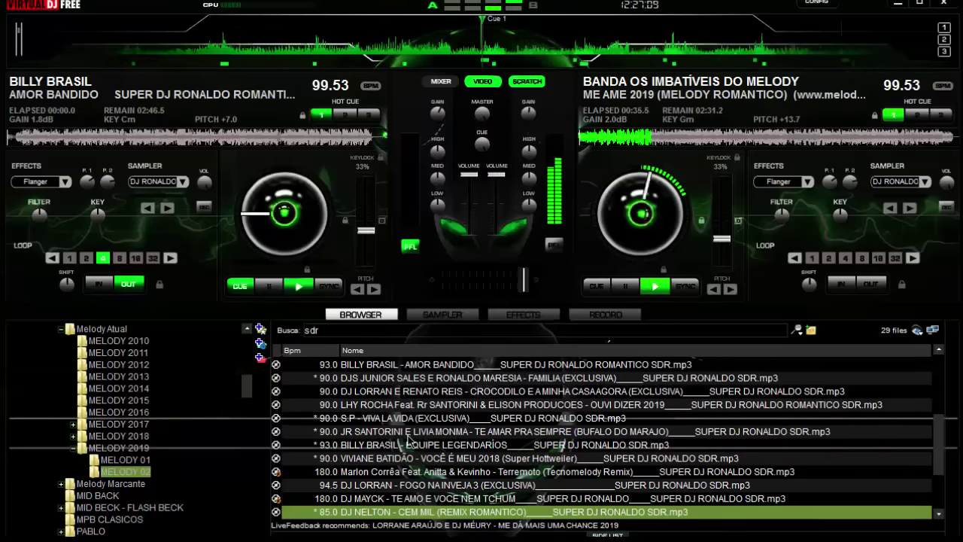
key("Down")
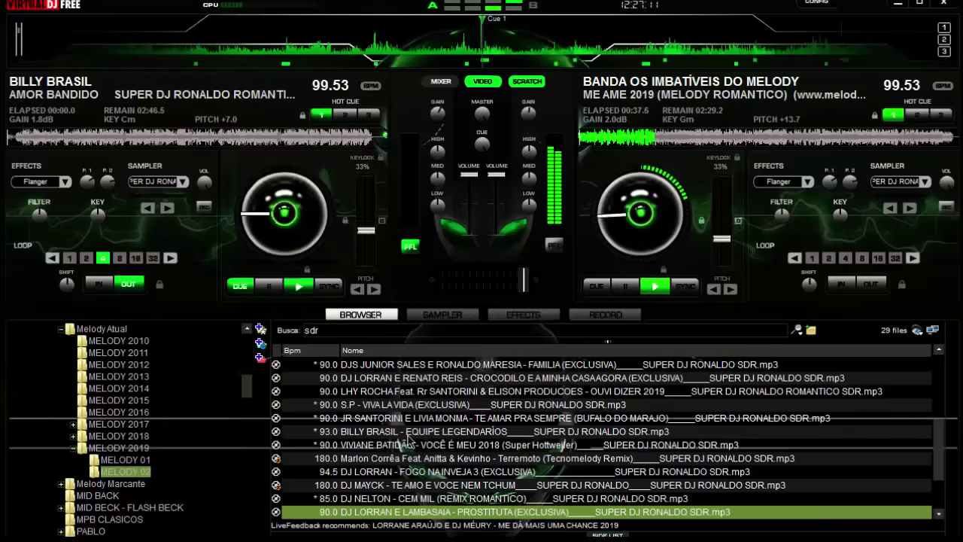
key("Down")
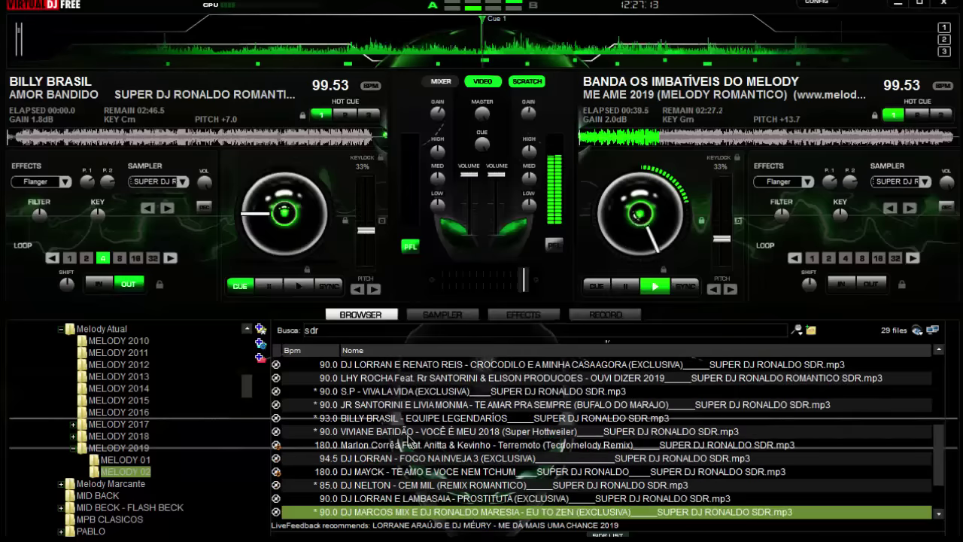
key("Down")
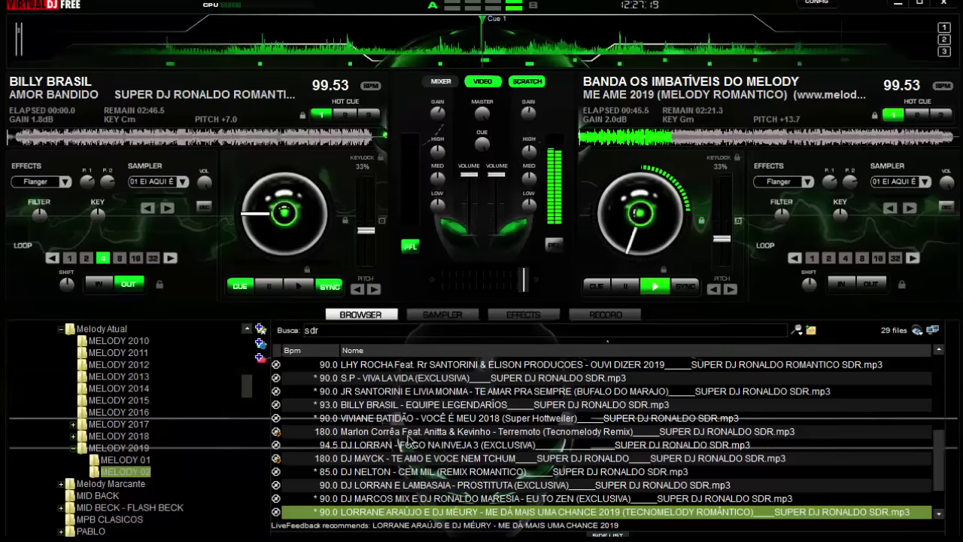
Cue and restart "Amor Bandido" in its 4-beat loop on deck A to line its beat up with deck B
key("space")
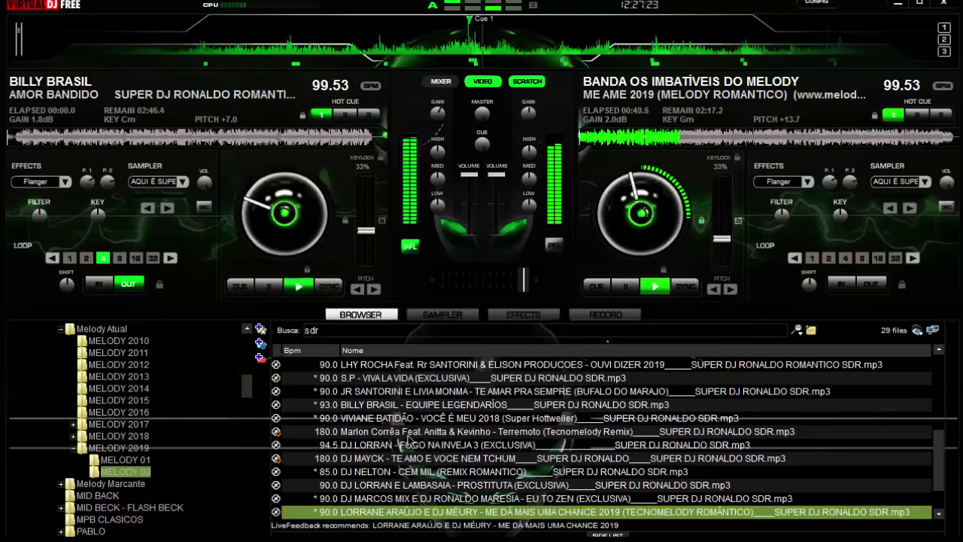
key("space")
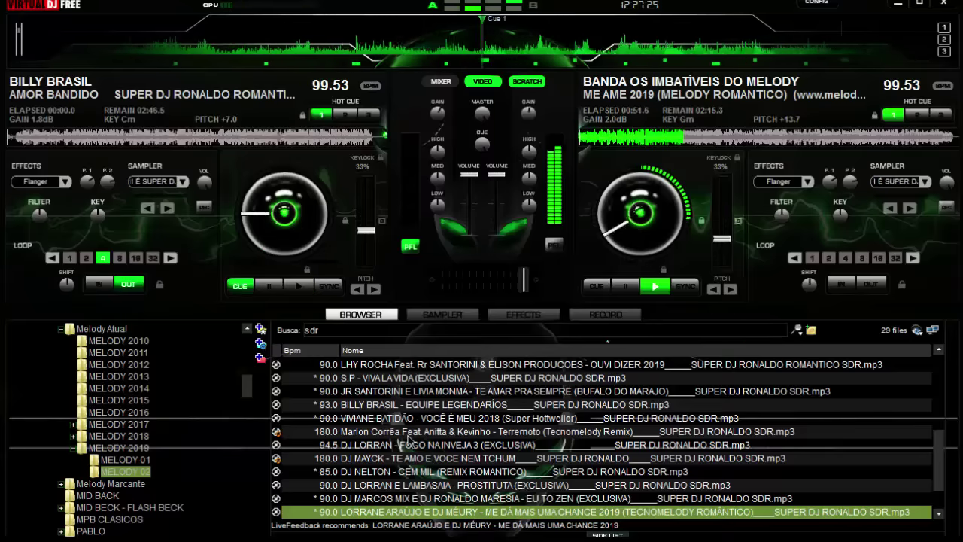
key("space")
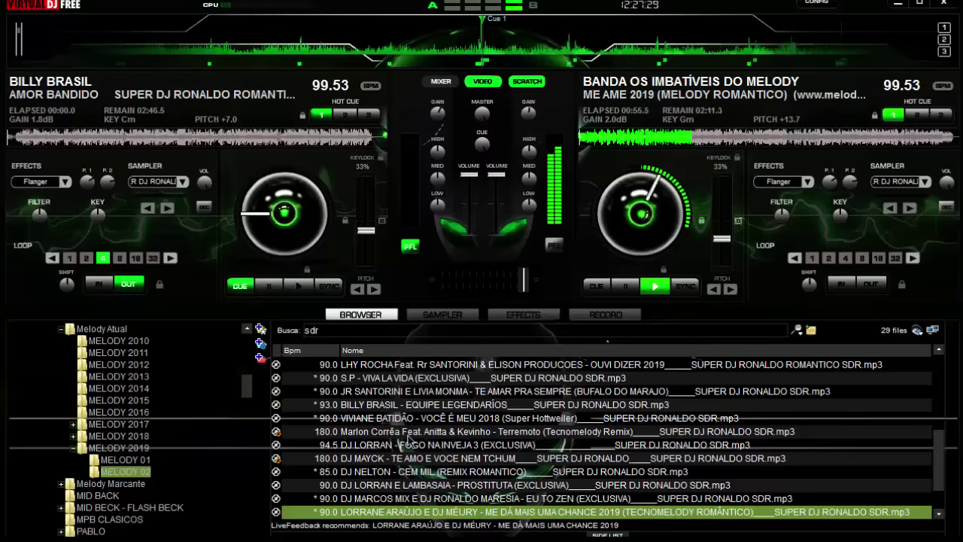
key("space")
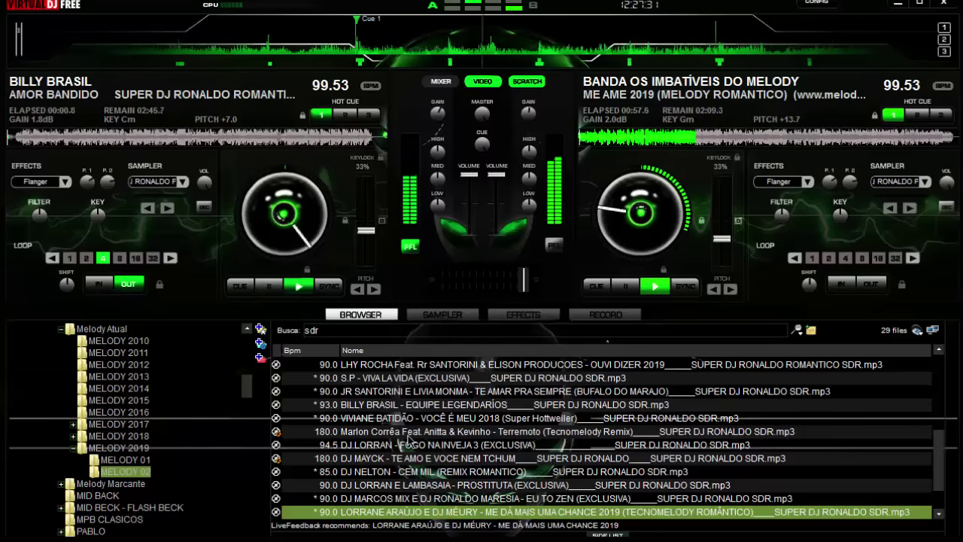
key("space")
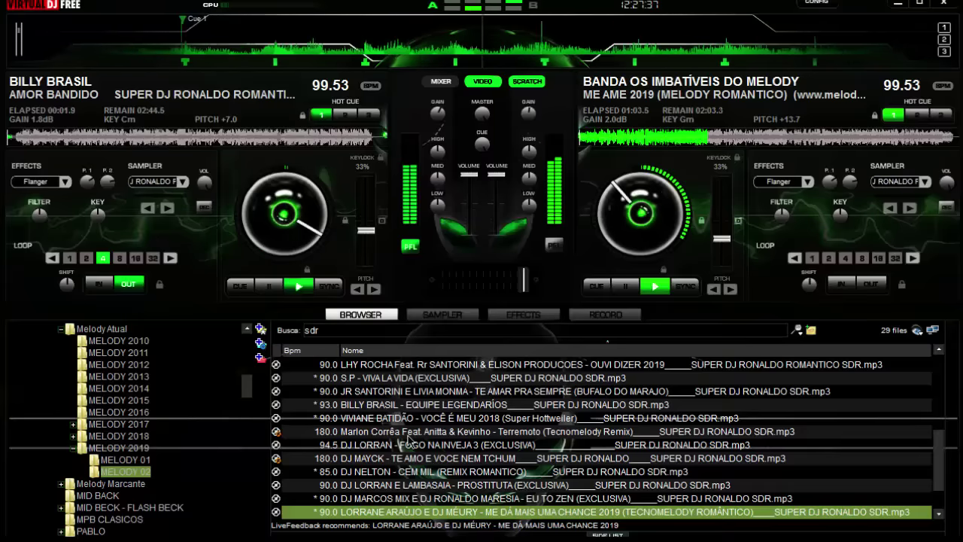
key("space")
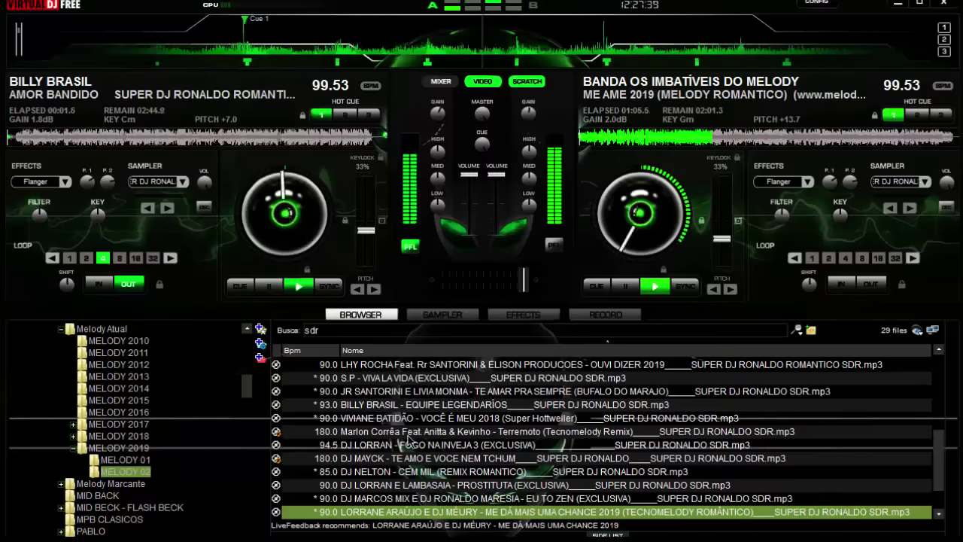
key("Left")
key("Right")
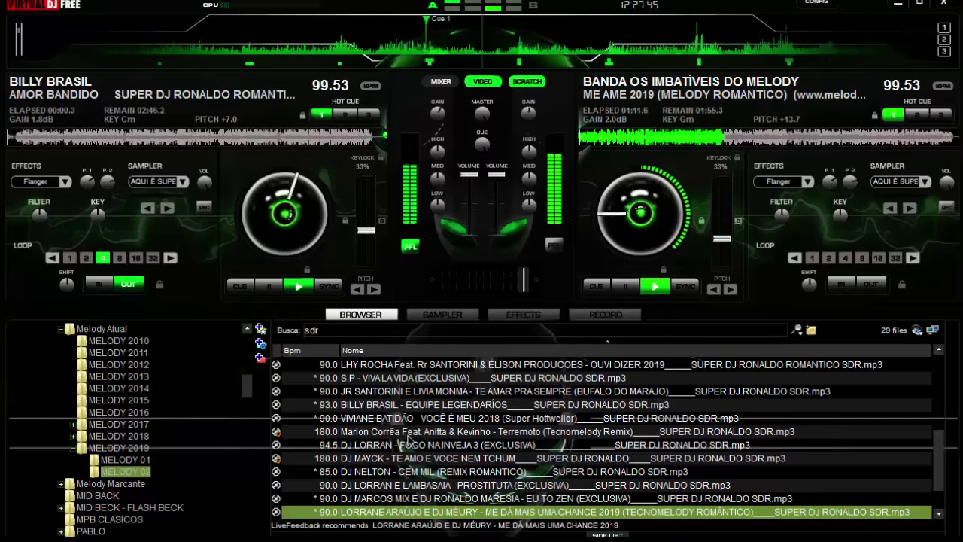
key("space")
key("space")
key("space")
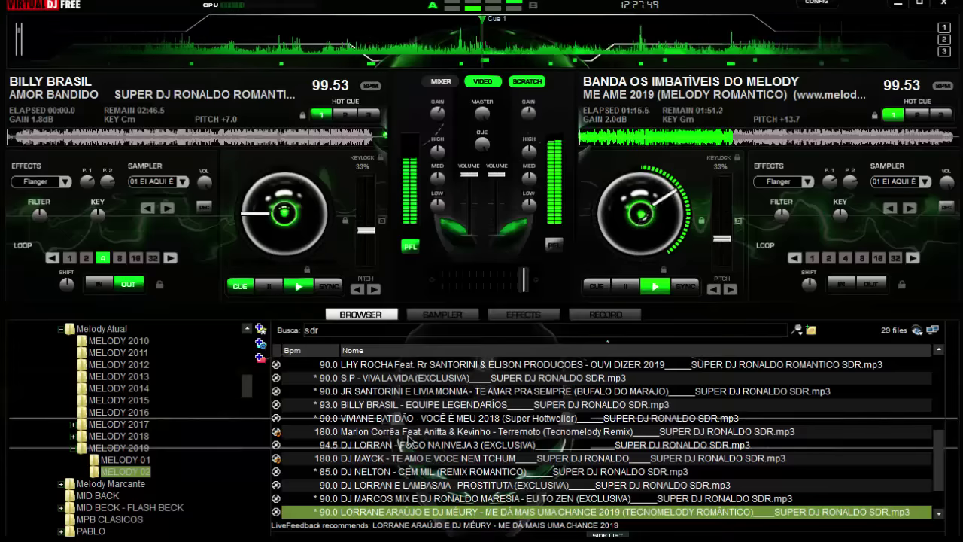
key("space")
key("space")
key("space")
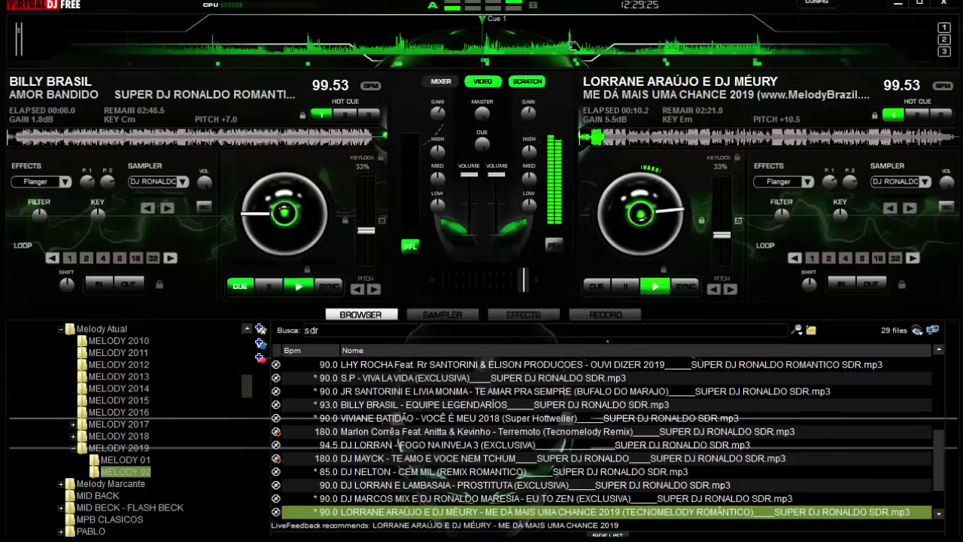
Look back up the "sdr" results from "Me Dá Mais Uma Chance 2019" to "Familia (Exclusiva)" for another song
key("Up")
key("Up")
key("Up")
key("Up")
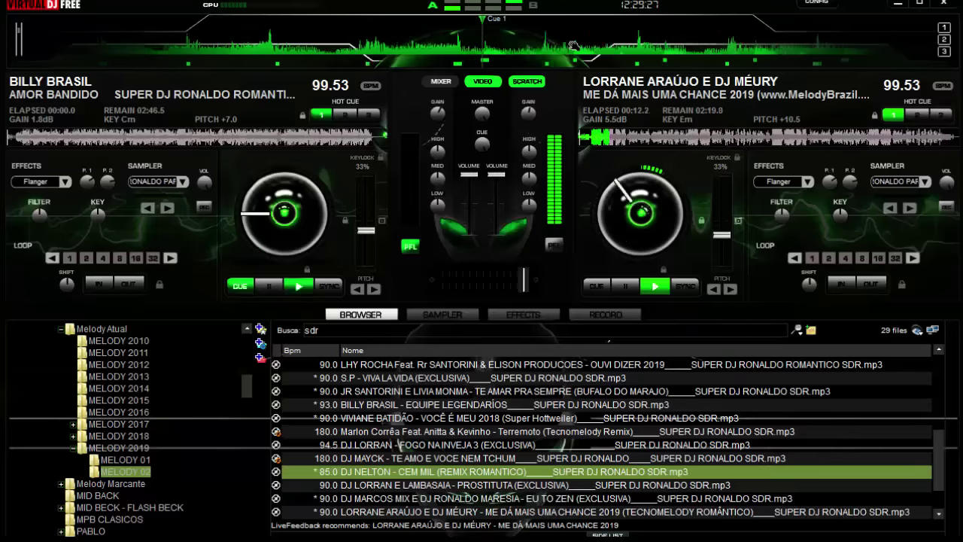
key("Up")
key("Up")
key("Up")
key("Up")
key("Up")
key("Up")
key("Up")
key("Up")
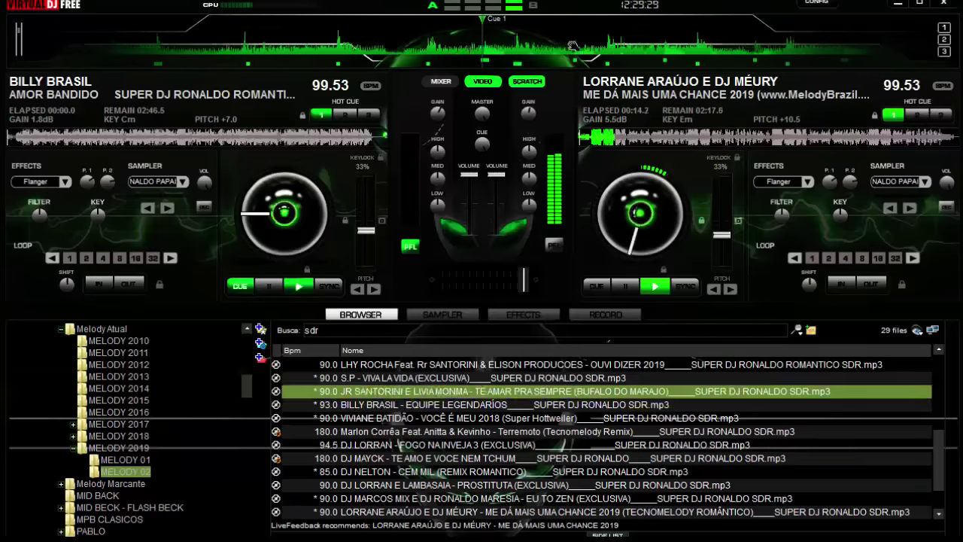
key("Up")
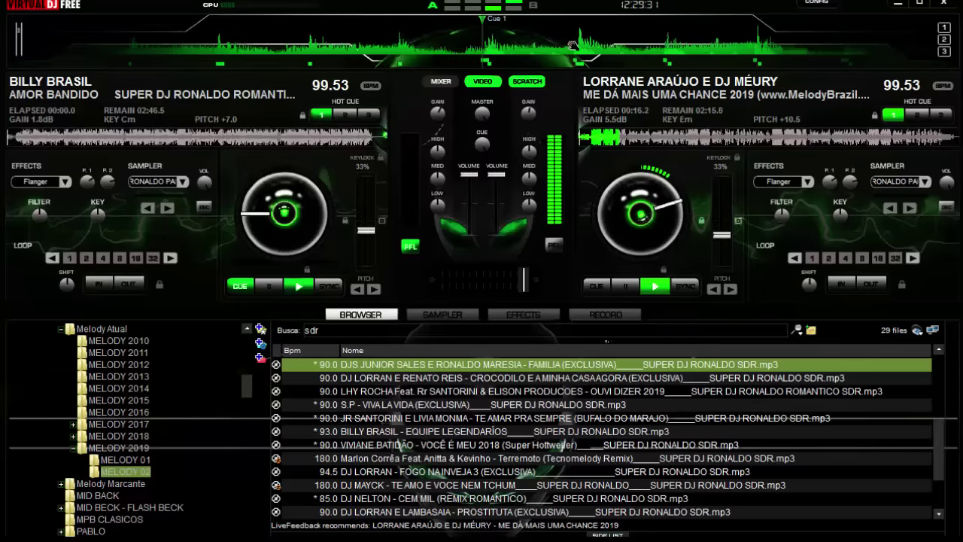
Stop "Amor Bandido" on deck A and replace it with "Te Amar Pra Sempre (Bufalo do Marajó)"
key("space")
key("Down")
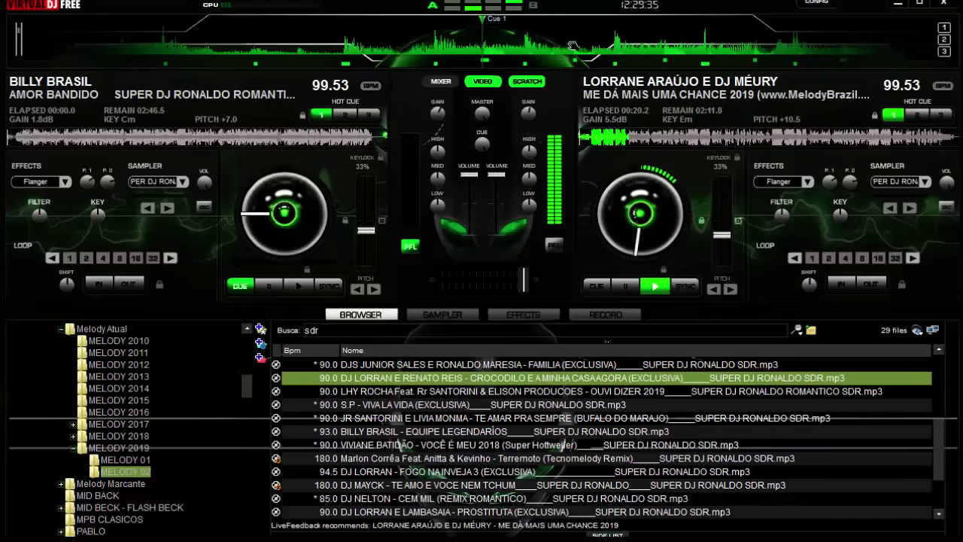
key("Down")
key("Down")
key("Down")
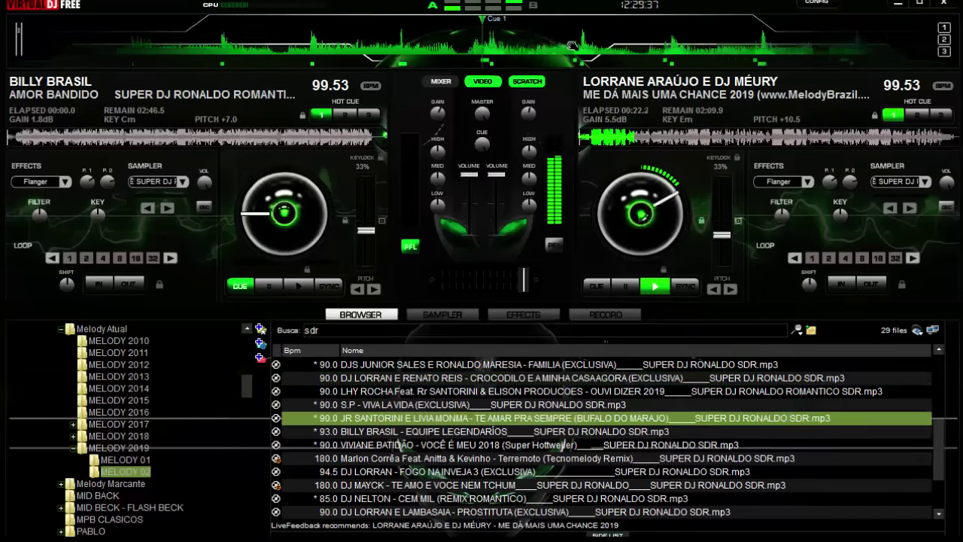
key("Return")
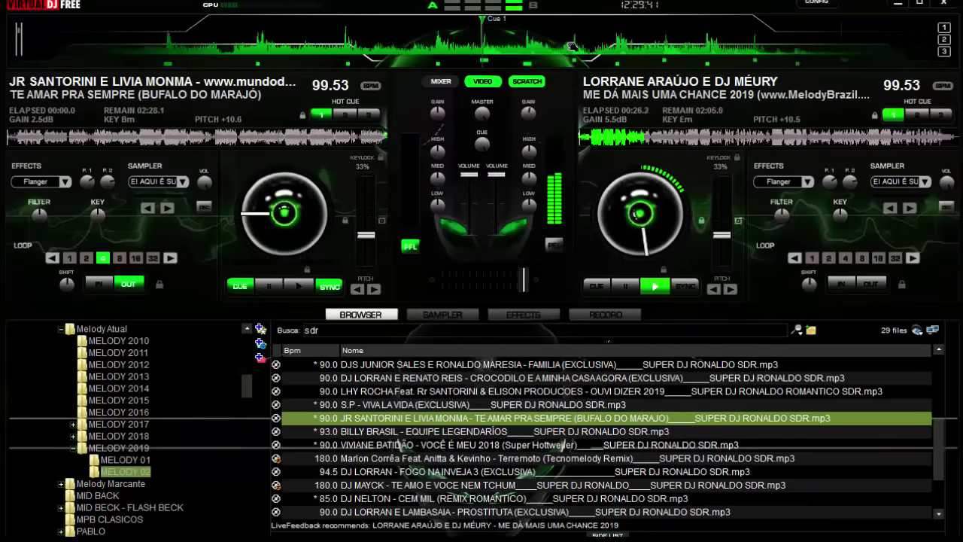
Raise deck A's gain to 3.3 dB and bring "Te Amar Pra Sempre" in by crossfading fully to deck A
left_click_drag(438, 113, 446, 115)
key("space")
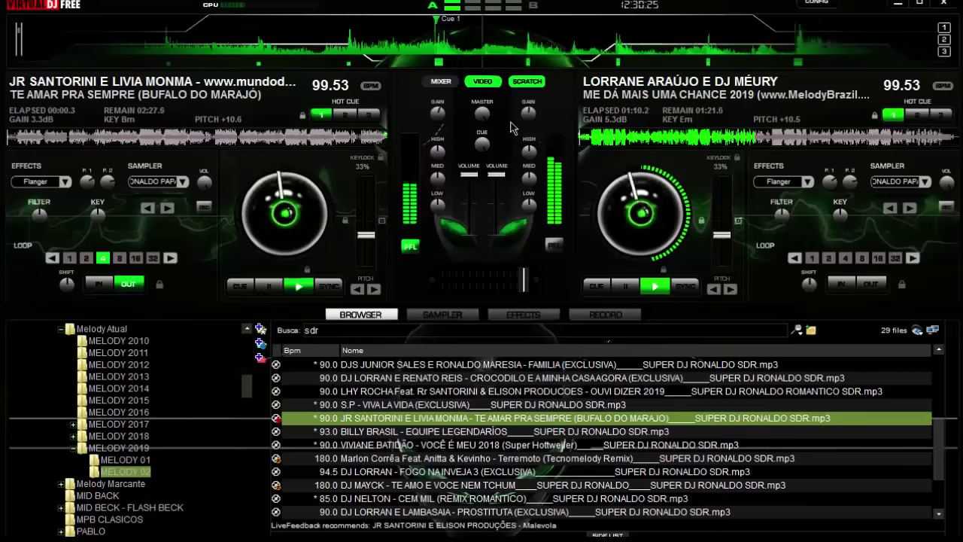
key("shift+Left")
key("shift+Left")
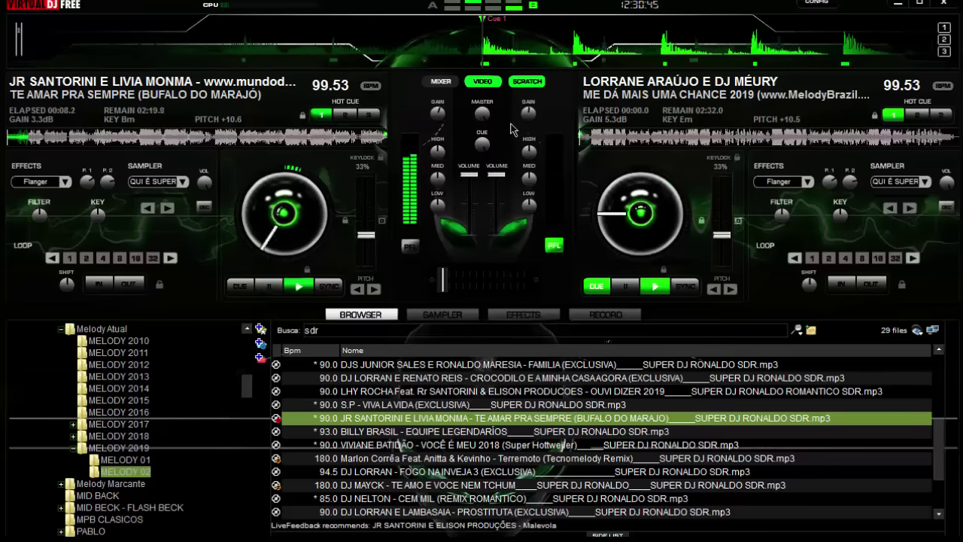
Look up through the "sdr" results from "Você É Meu 2018" to "Ela É do Tipo" for the following song
key("Down")
key("Down")
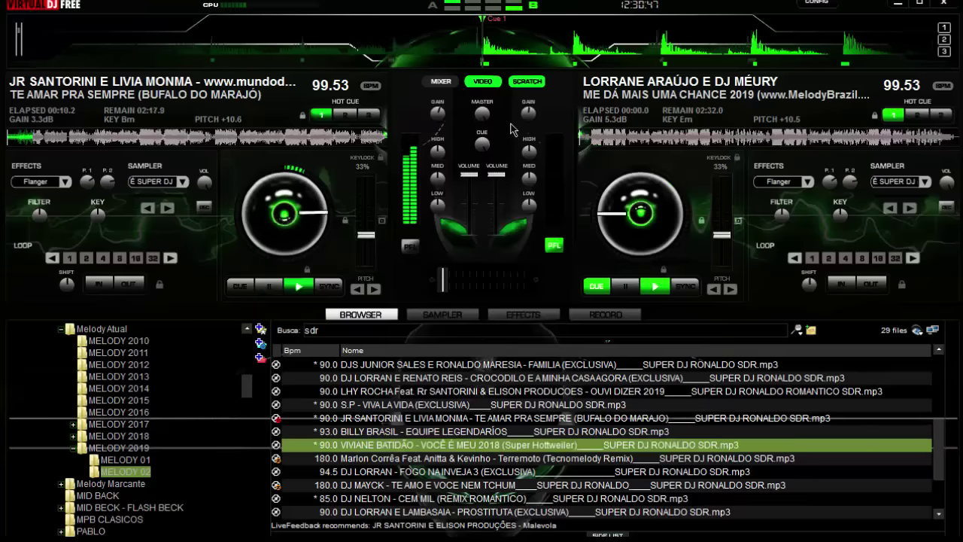
key("Up")
key("Up")
key("Up")
key("Up")
key("Up")
key("Up")
key("Up")
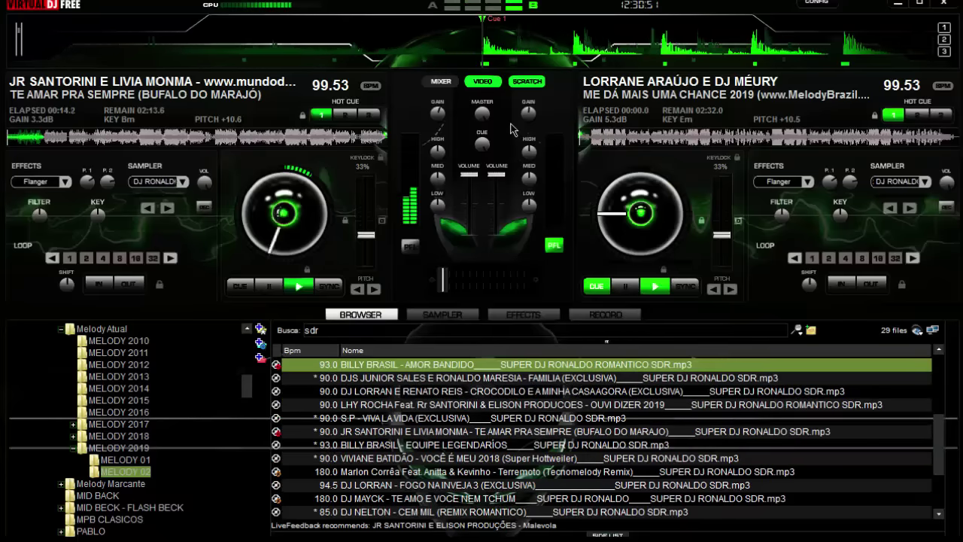
key("Up")
key("Up")
key("Up")
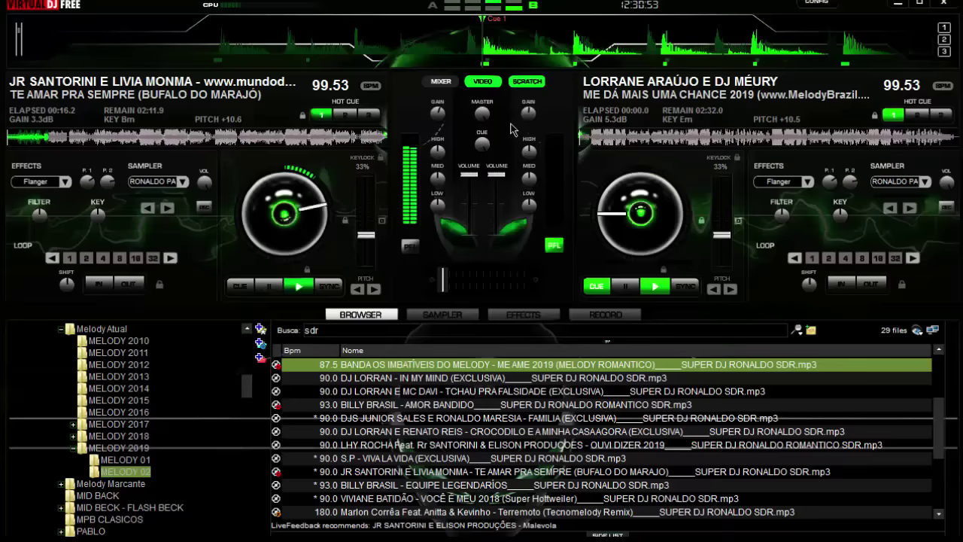
key("Up")
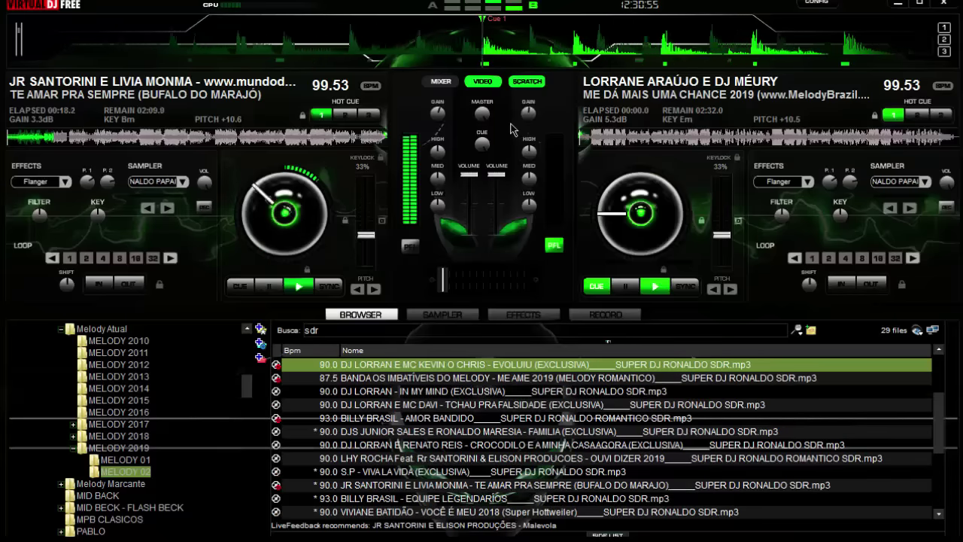
key("Up")
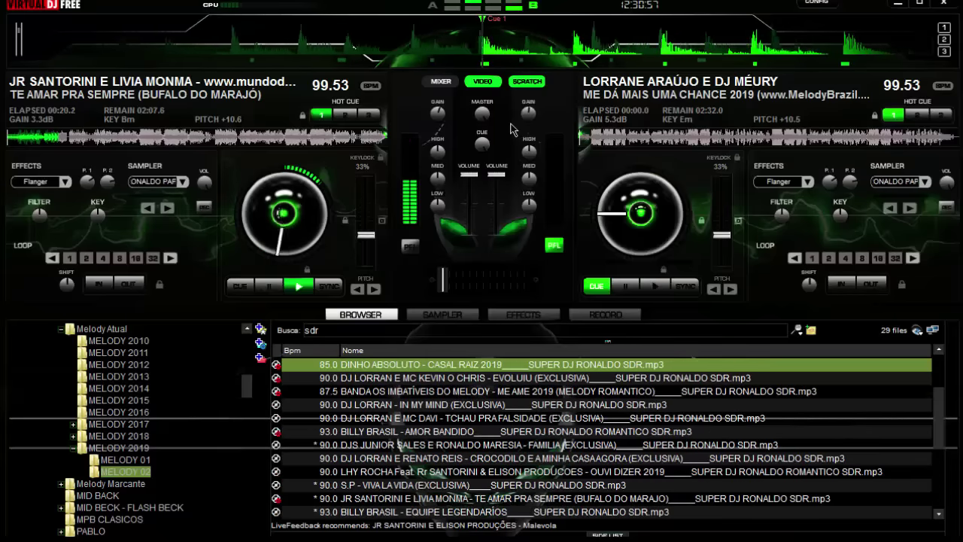
key("Up")
key("Up")
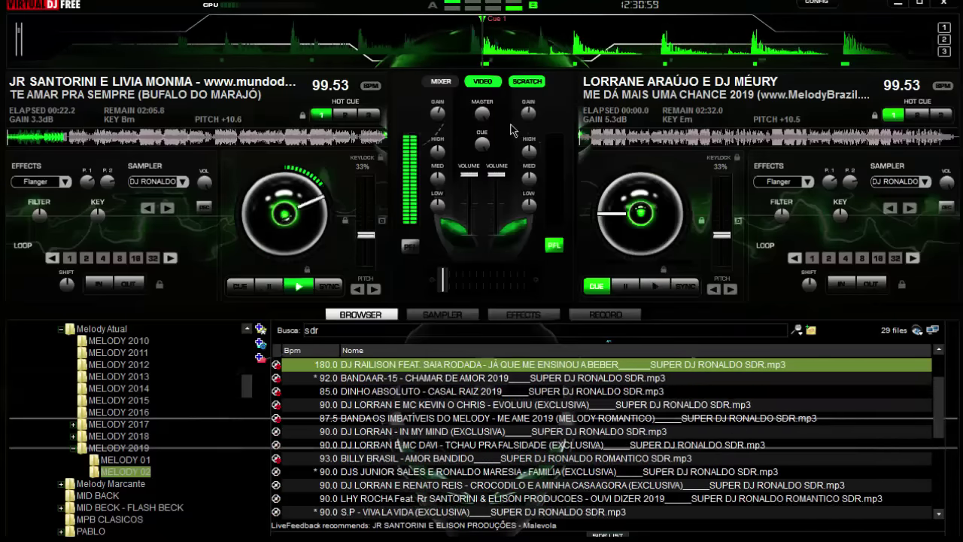
key("Up")
key("Up")
key("Up")
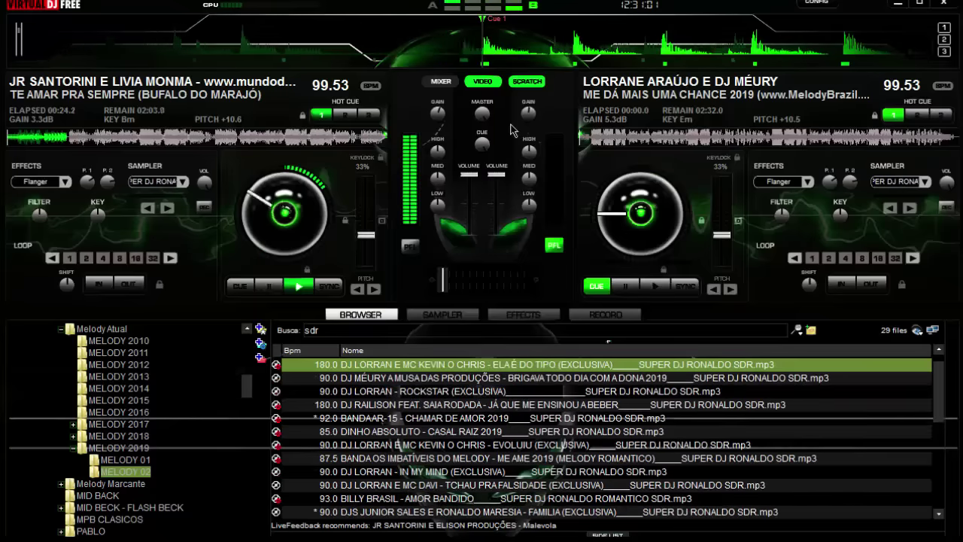
key("Up")
Look down through the "sdr" results as far as "Pressão do Rockstar (Exclusiva)"
key("Down")
key("Down")
key("Down")
key("Down")
key("Down")
key("Down")
key("Down")
key("Down")
key("Down")
key("Down")
key("Down")
key("Down")
key("Down")
key("Down")
key("Down")
key("Down")
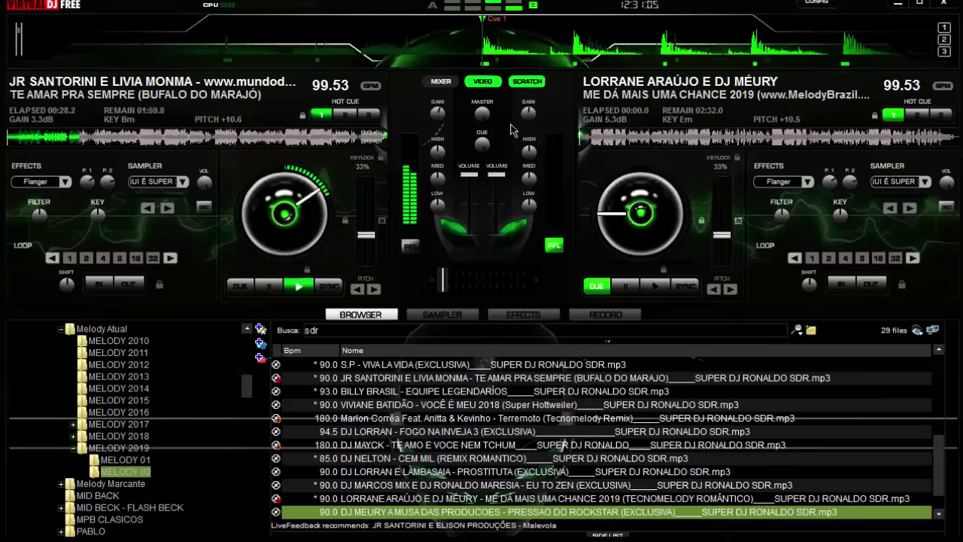
Load Viviane Batidão's "Você É Meu 2018 (Super Hottweiler)" onto deck B in a 4-beat loop
key("Up")
key("Up")
key("Up")
key("Up")
key("Up")
key("Up")
key("Up")
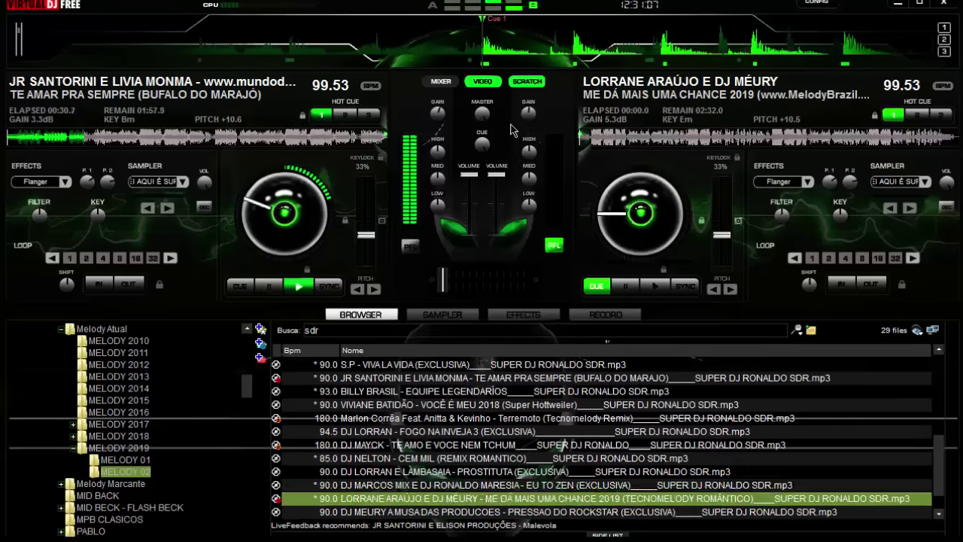
key("Up")
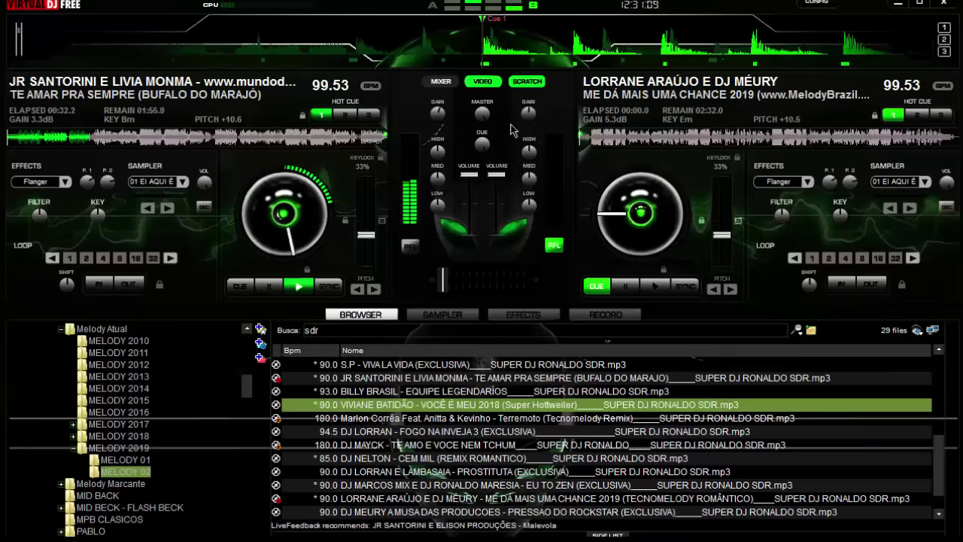
key("Right")
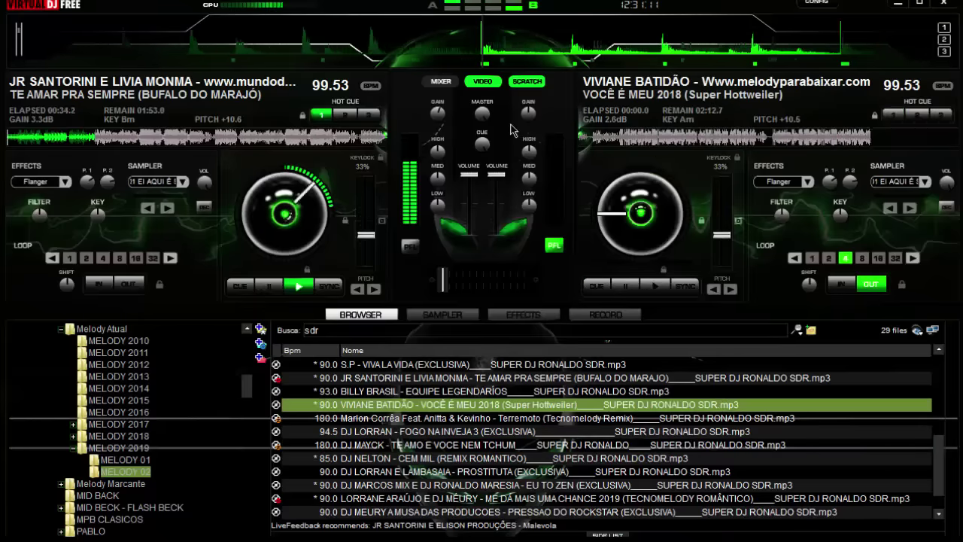
Start "Você É Meu 2018" in its 4-beat loop on deck B and raise the deck's gain to 3.5 dB
key("space")
left_click_drag(529, 121, 533, 115)
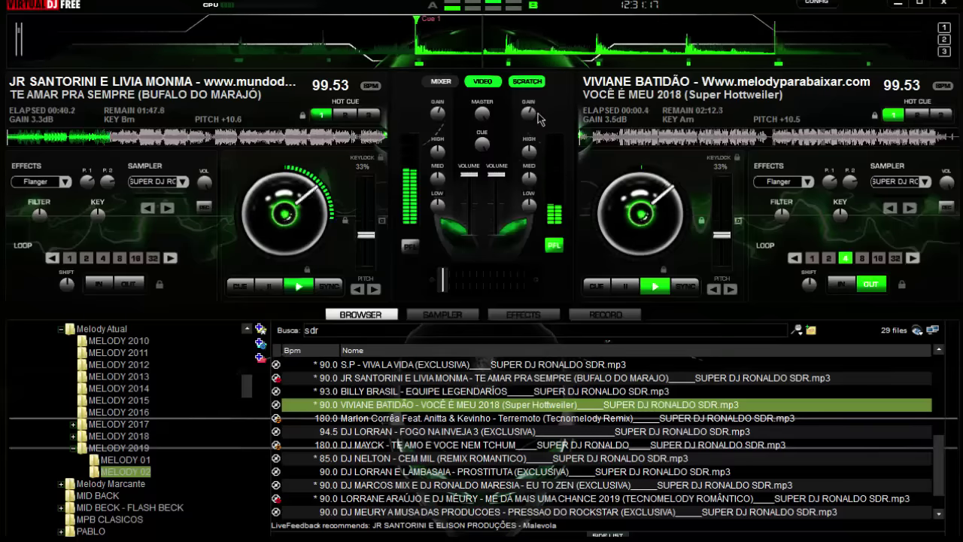
key("c")
key("space")
key("c")
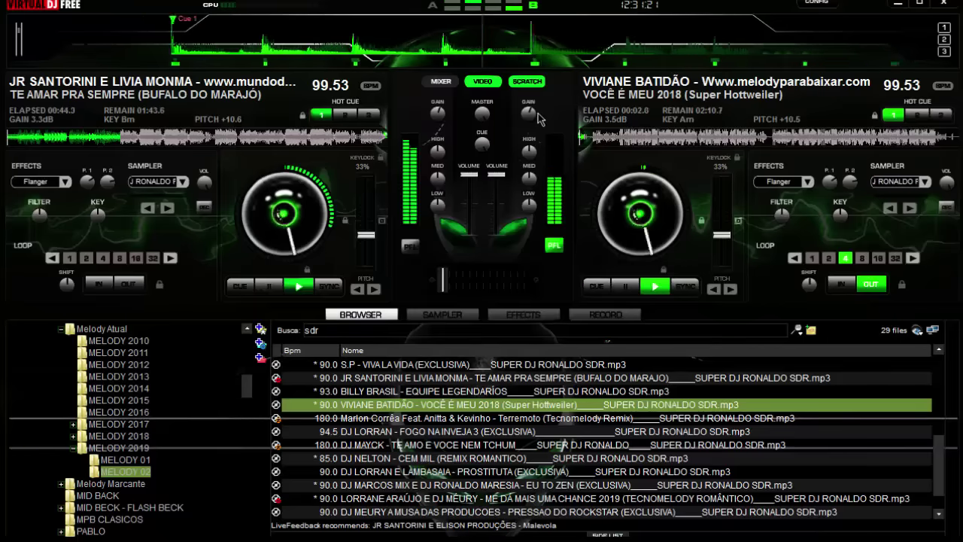
Move the crossfader from deck A towards the looping "Você É Meu 2018" on deck B
key("Home")
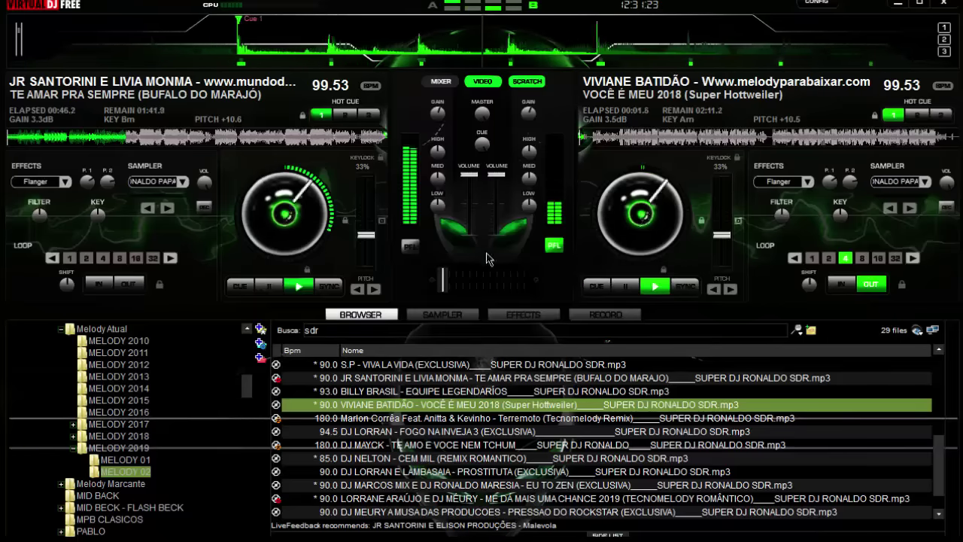
key("Home")
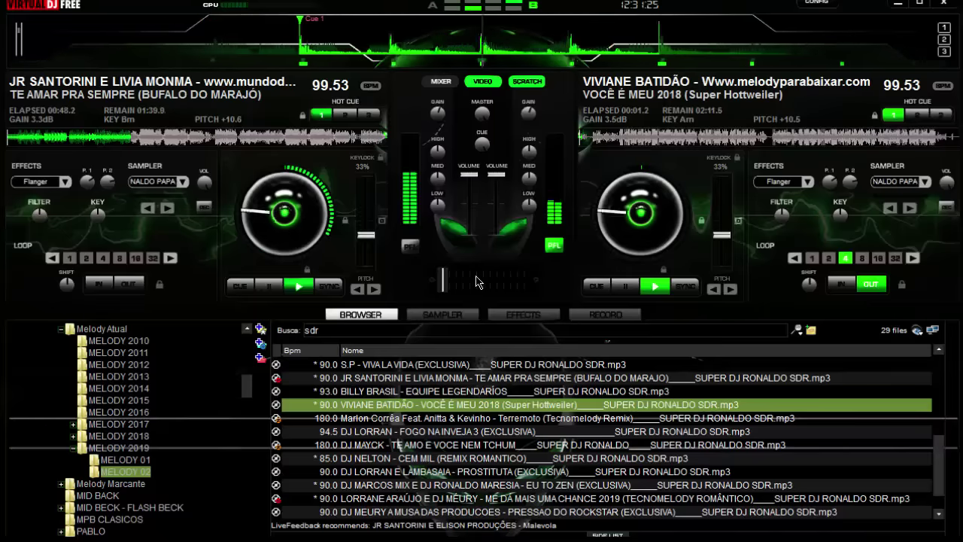
key("Home")
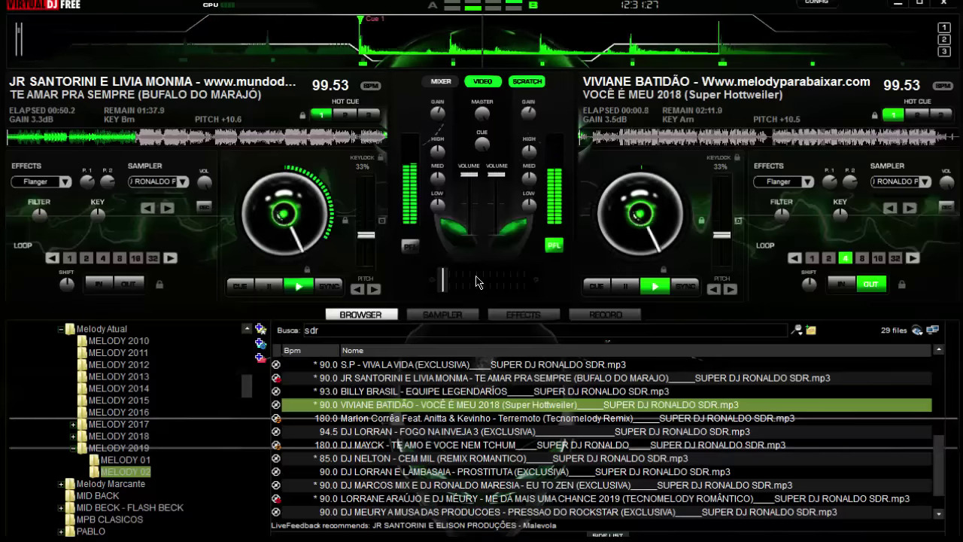
key("Home")
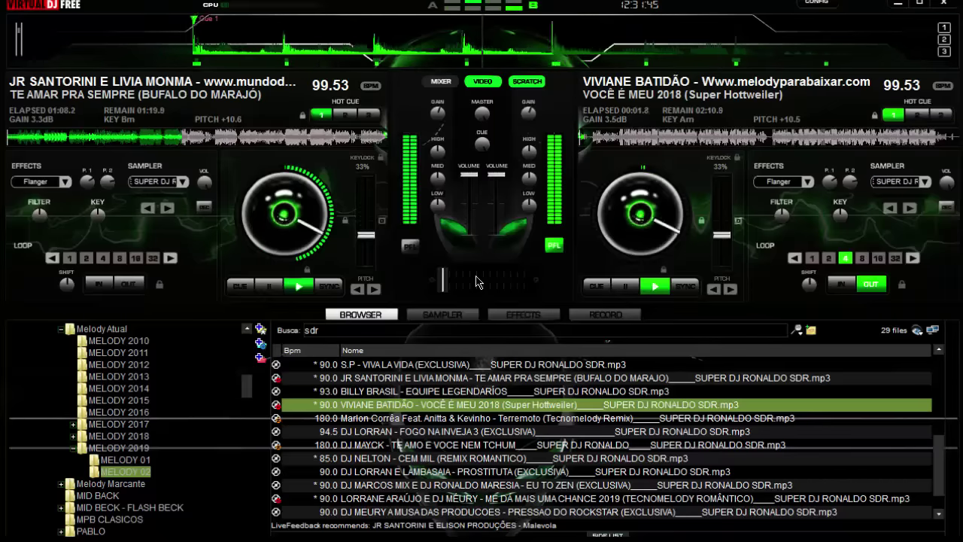
left_click(476, 280)
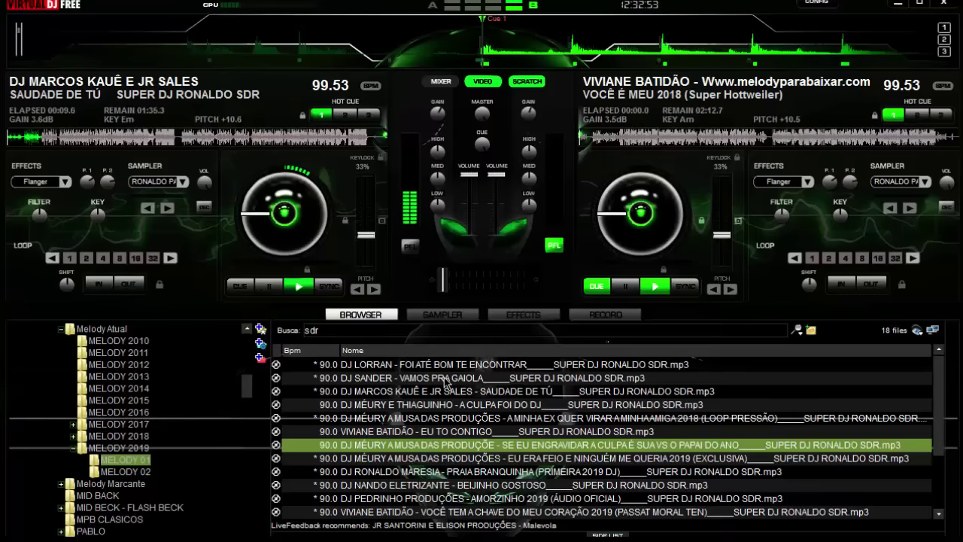
Load "Praia Branquinha (Primeira 2019 DJ)" from the MELODY 01 results onto deck B and set a 4-beat loop
key("Down")
key("Down")
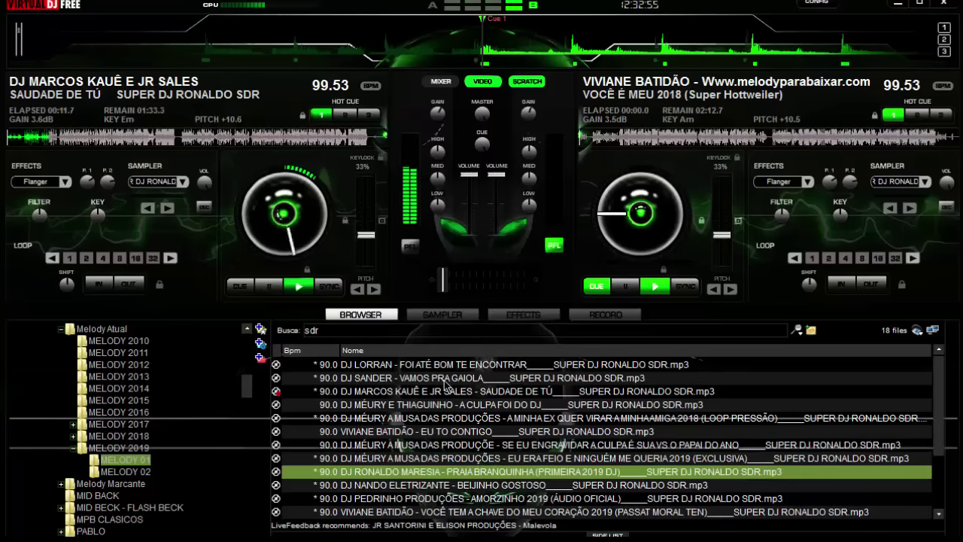
key("Return")
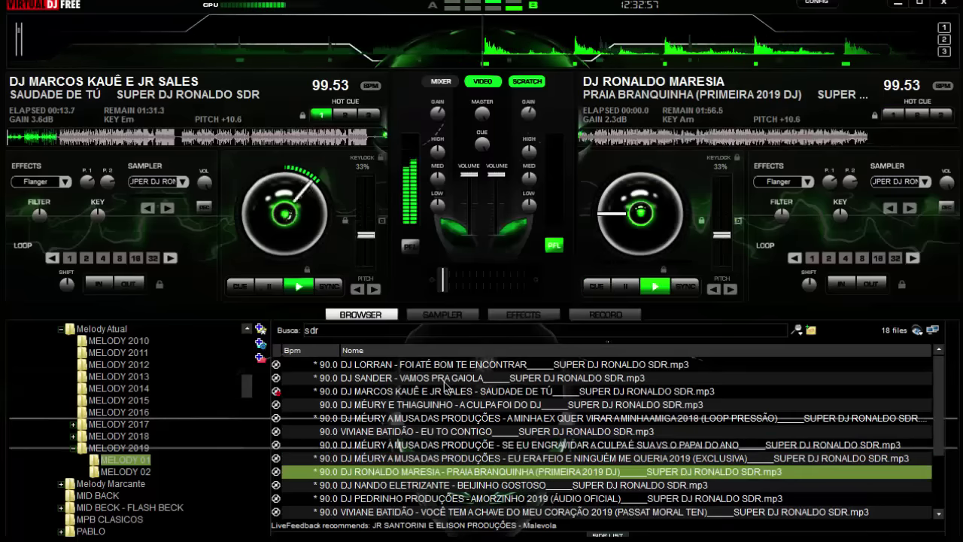
left_click(444, 382, "shift")
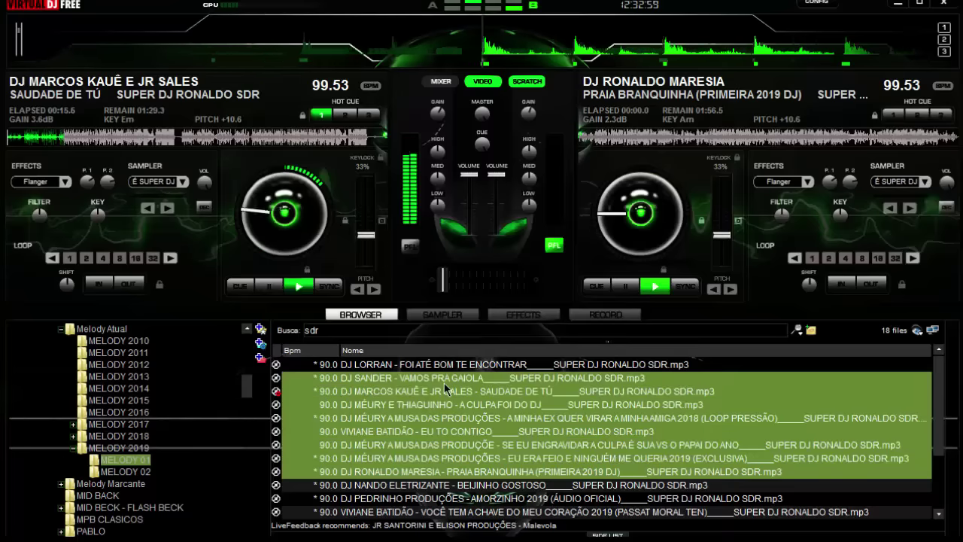
left_click(444, 383)
key("4")
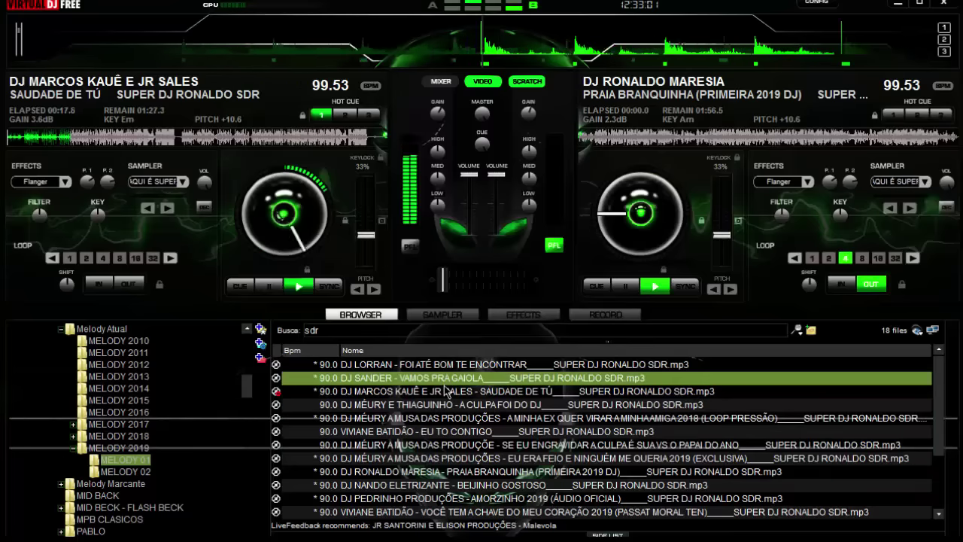
Preview the looped "Praia Branquinha" on deck B against deck A's beat
key("space")
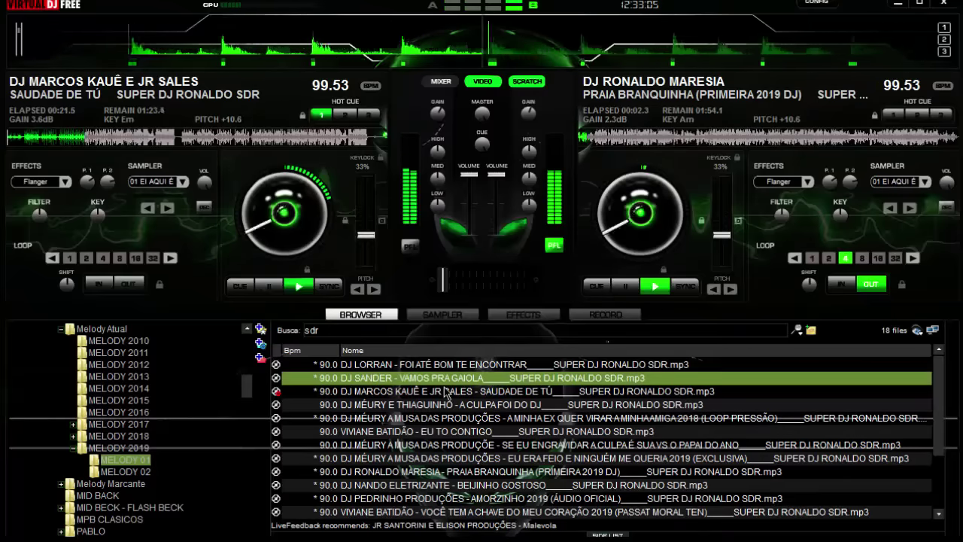
key("space")
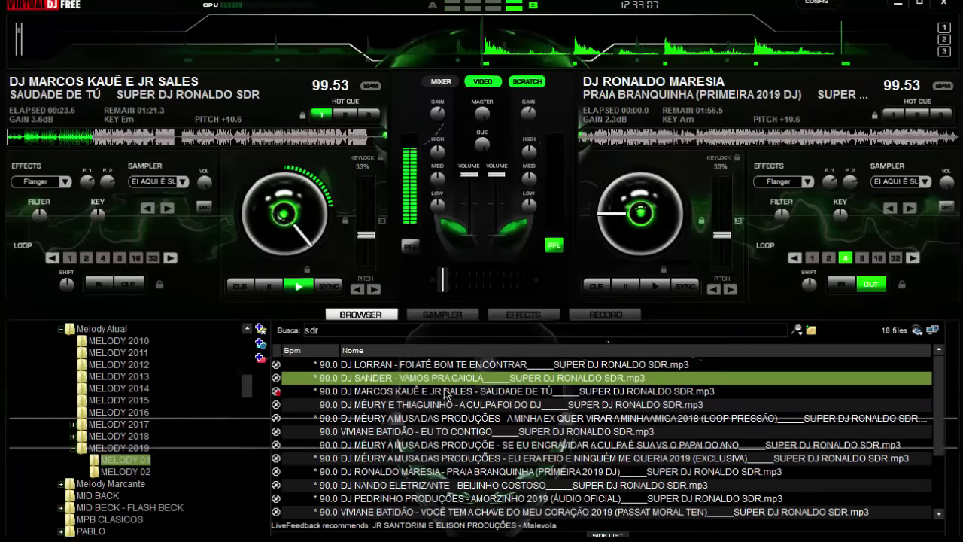
key("space")
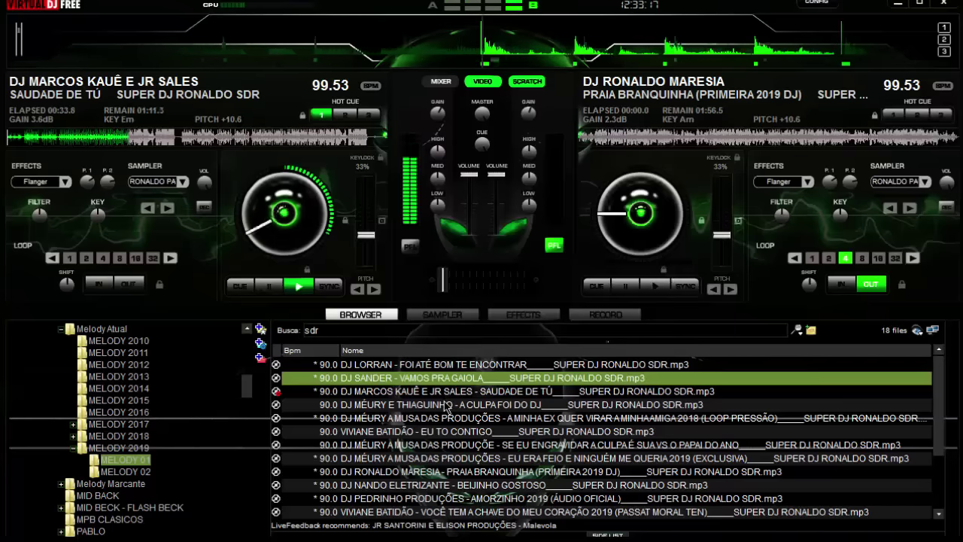
Start "Praia Branquinha" from hot cue 1 on deck B and crossfade fully to it, releasing its loop
key("1")
key("space")
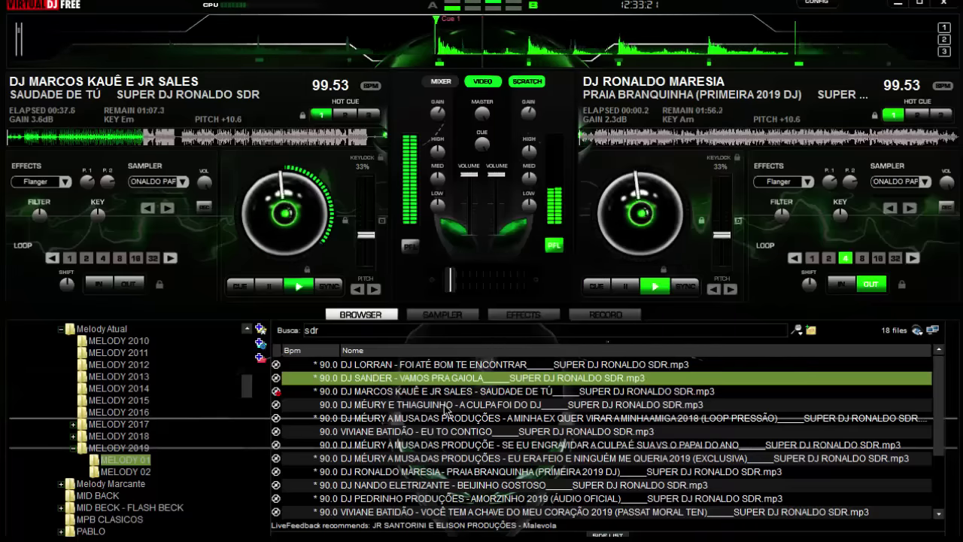
key("l")
key("Right")
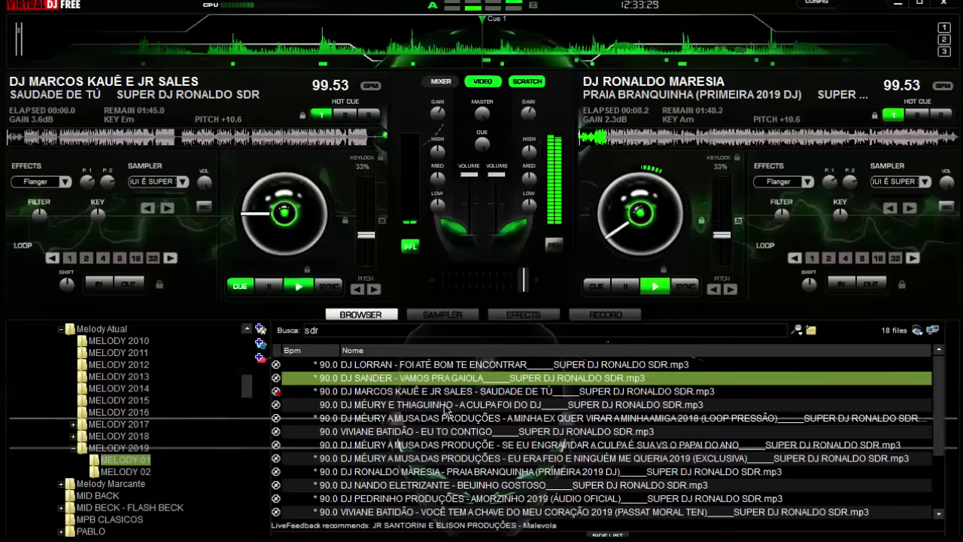
Load "Eu Era Feio e Ninguém Me Queria 2019 (Exclusiva)" from the MELODY 01 results onto deck A and play it in a 4-beat loop
key("Down")
key("Down")
key("Down")
key("Down")
key("Down")
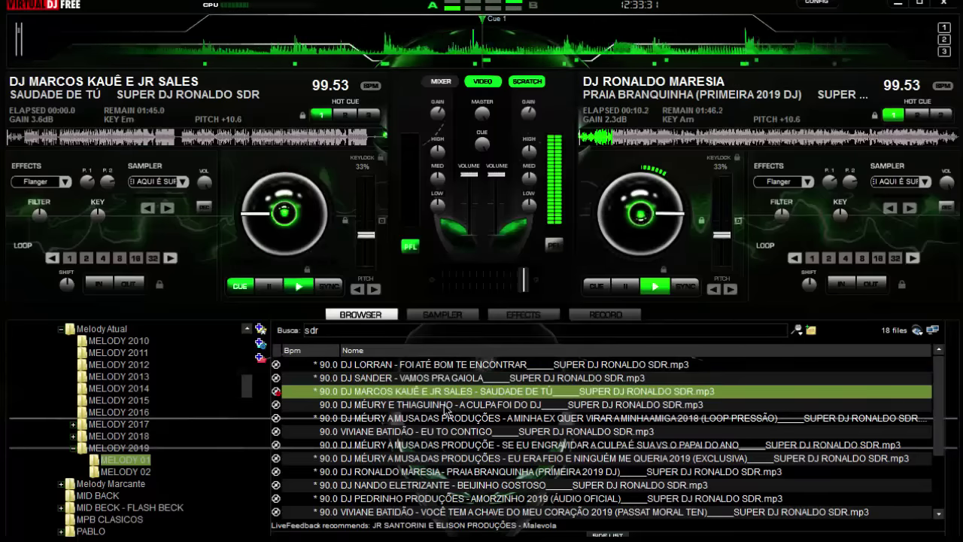
key("Down")
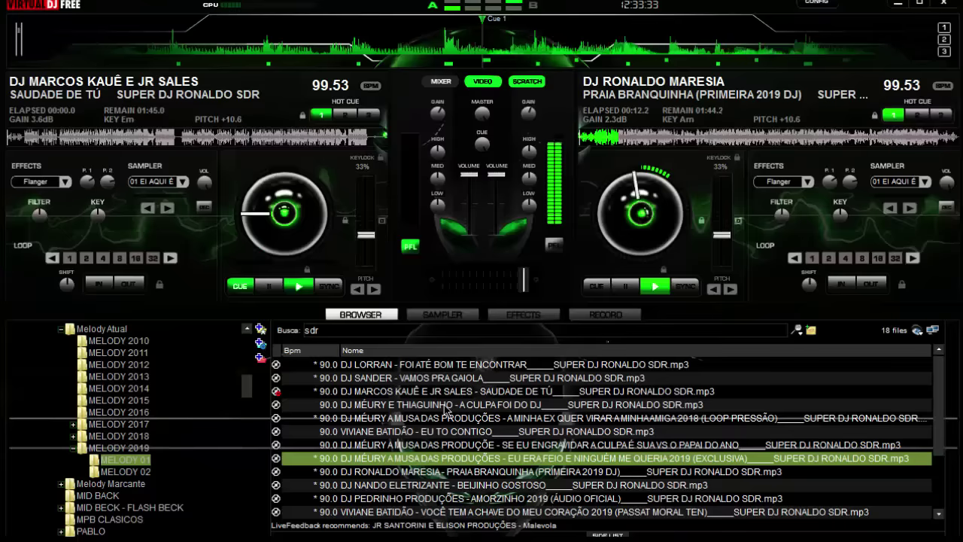
key("Return")
key("space")
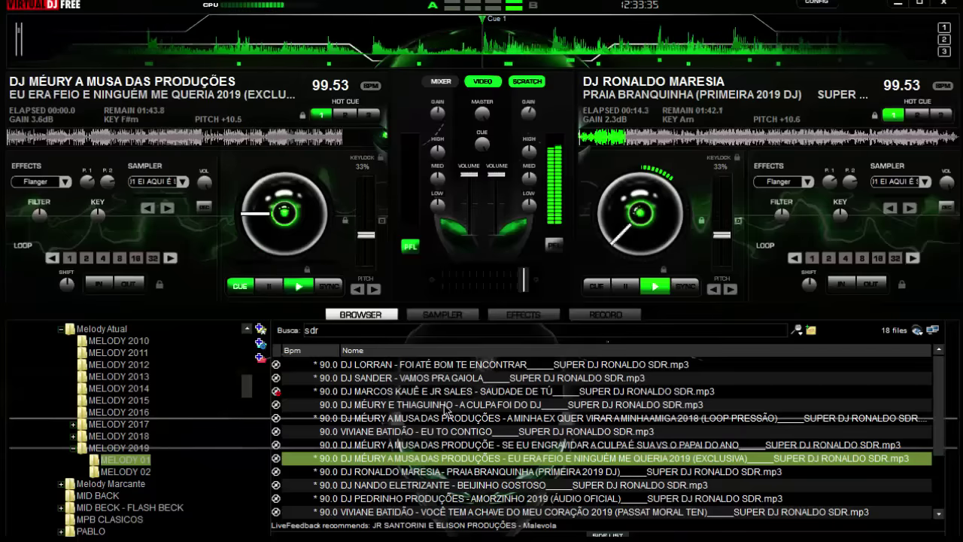
key("l")
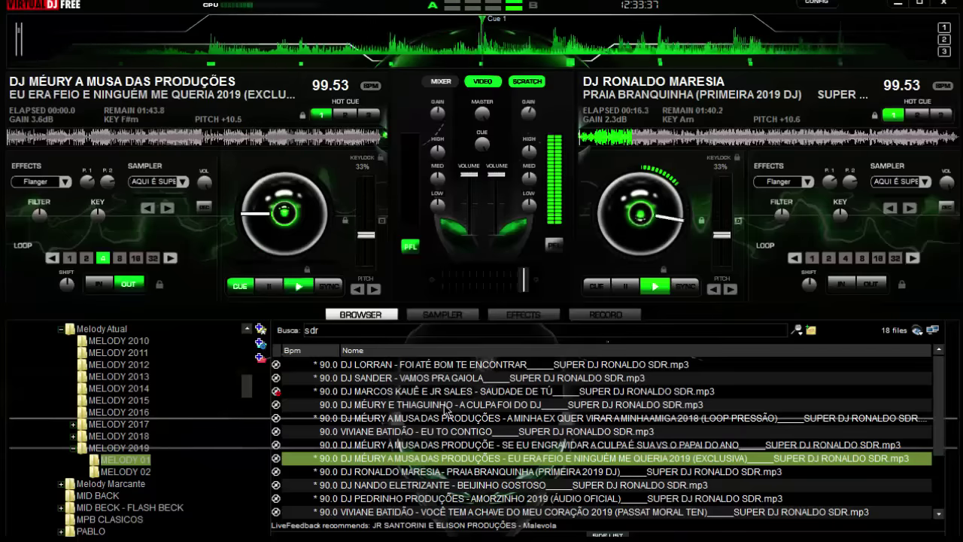
key("space")
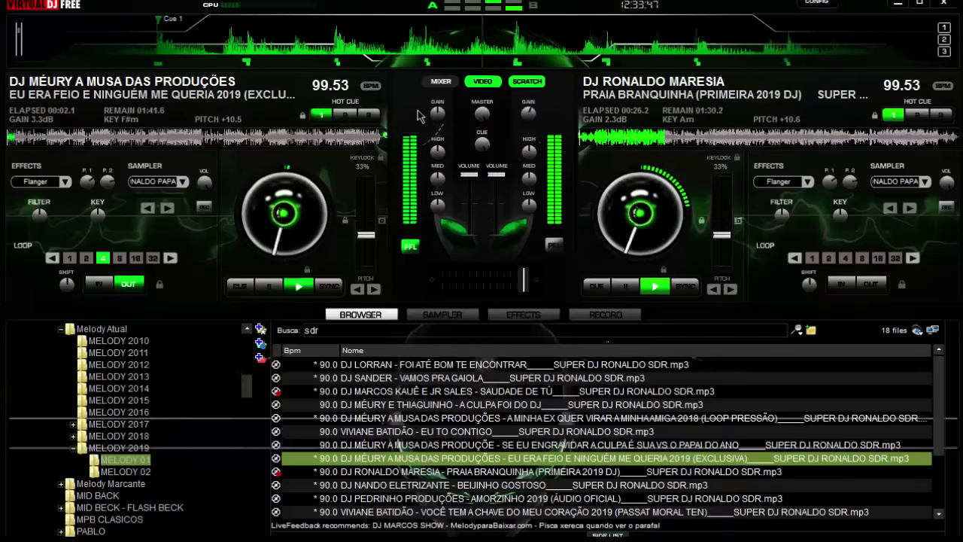
Load "Vamos Pra Gaiola" from the MELODY 01 results onto deck A and start it in a 4-beat loop
left_click(464, 391)
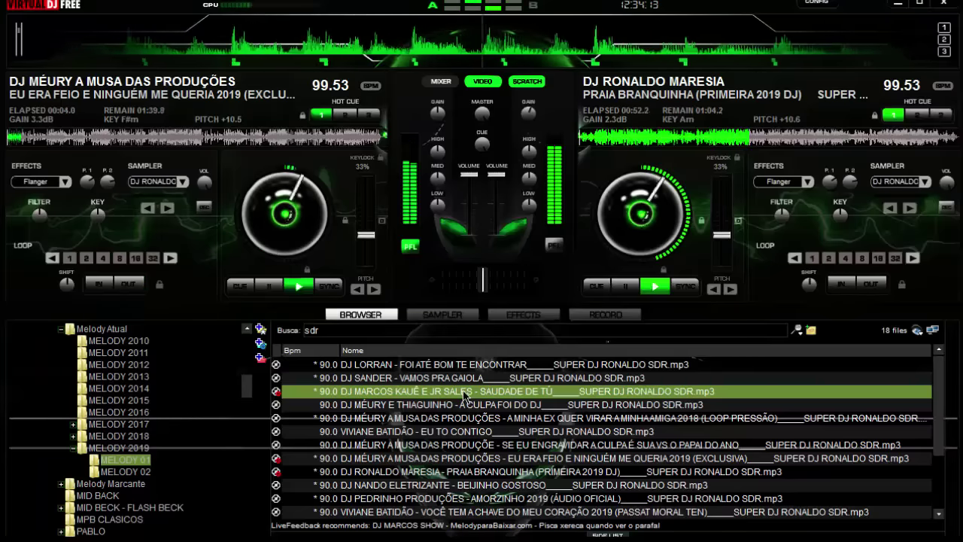
left_click(452, 378)
key("space")
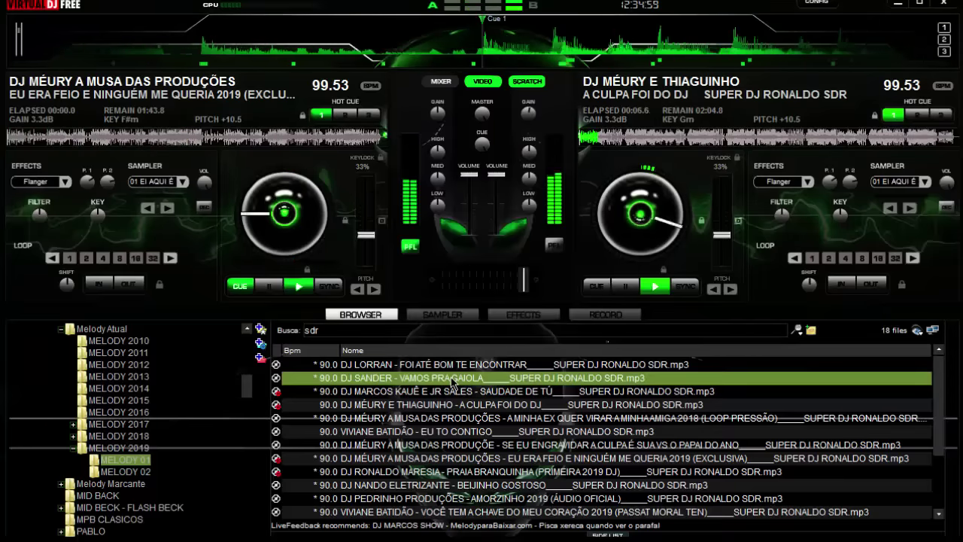
double_click(452, 380)
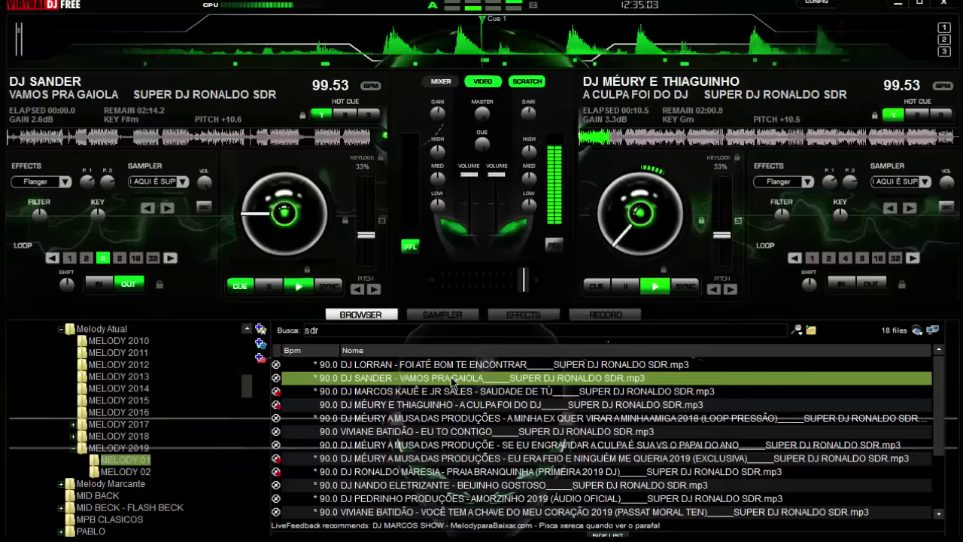
key("space")
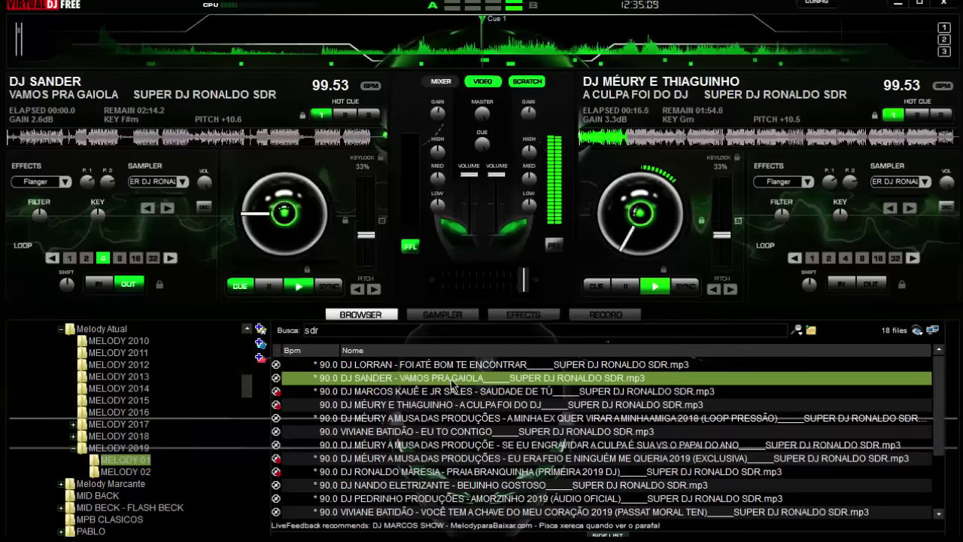
key("space")
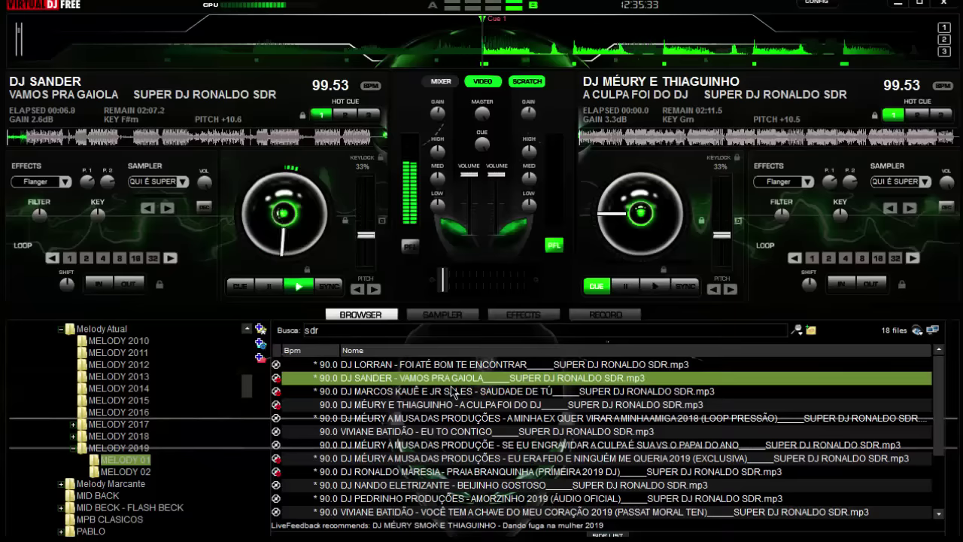
Look through the MELODY 01 results for the next track to mix
key("Down")
key("Down")
key("Down")
key("Down")
key("Down")
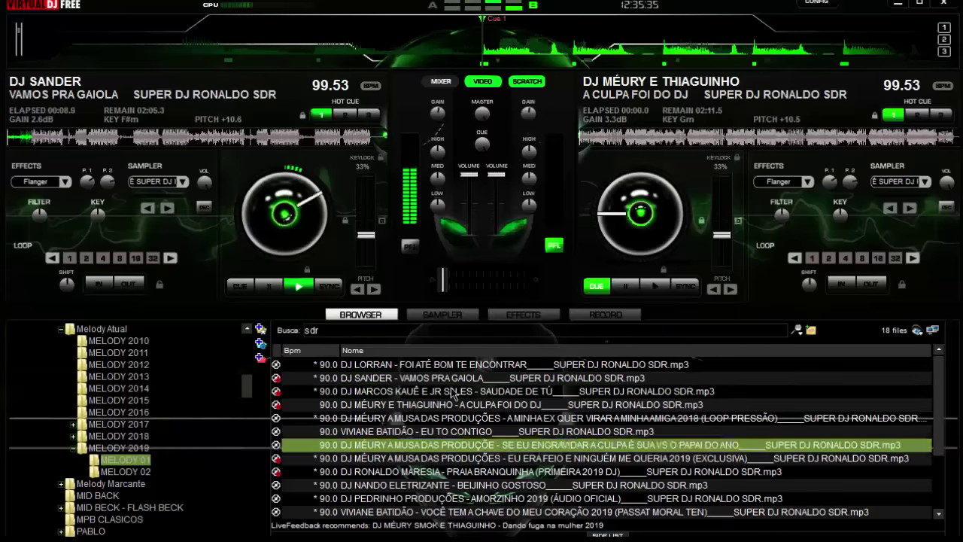
key("Down")
key("Down")
key("Up")
key("Up")
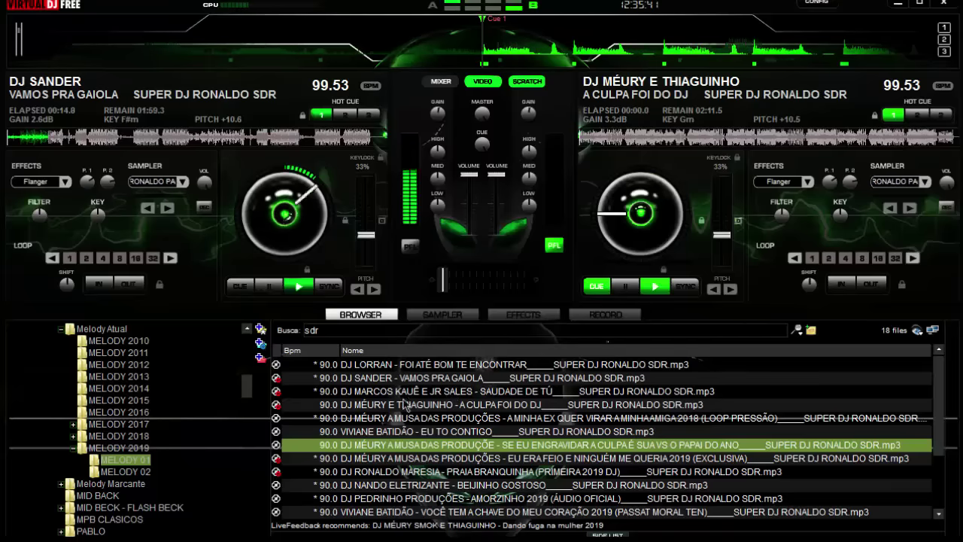
key("Down")
key("Down")
key("Down")
key("Down")
key("Down")
key("Down")
key("Down")
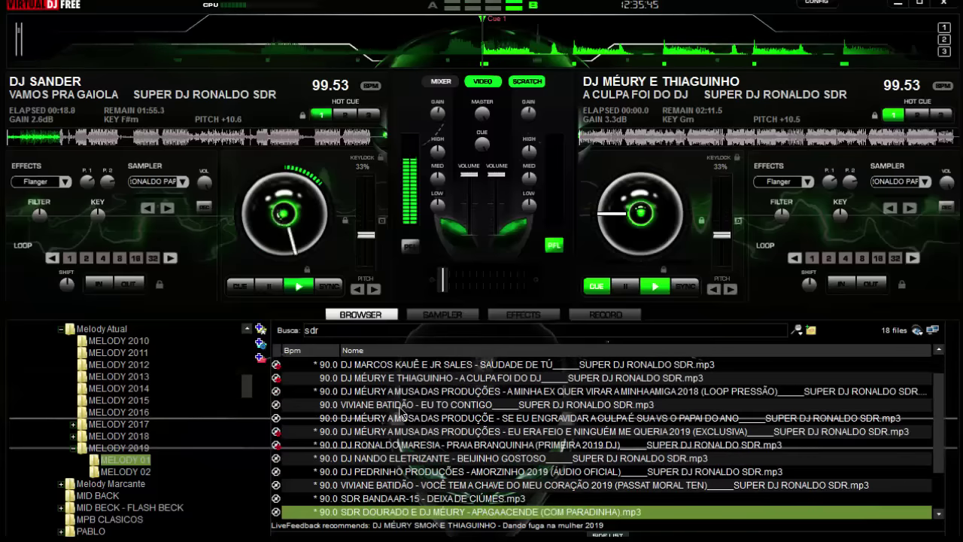
key("Down")
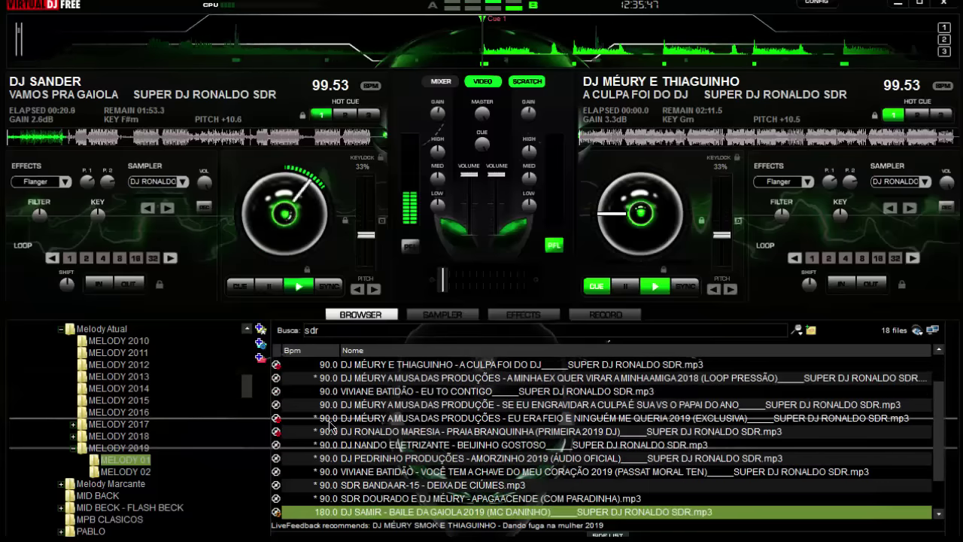
scroll(368, 423, "up", 1)
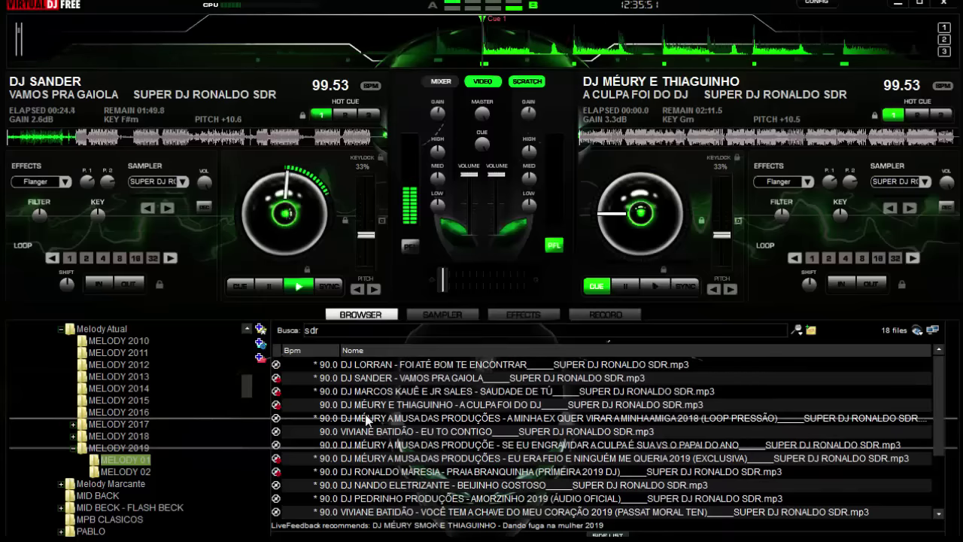
Switch to the MELODY 02 folder and filter its tracks by "sdr"
left_click(143, 471)
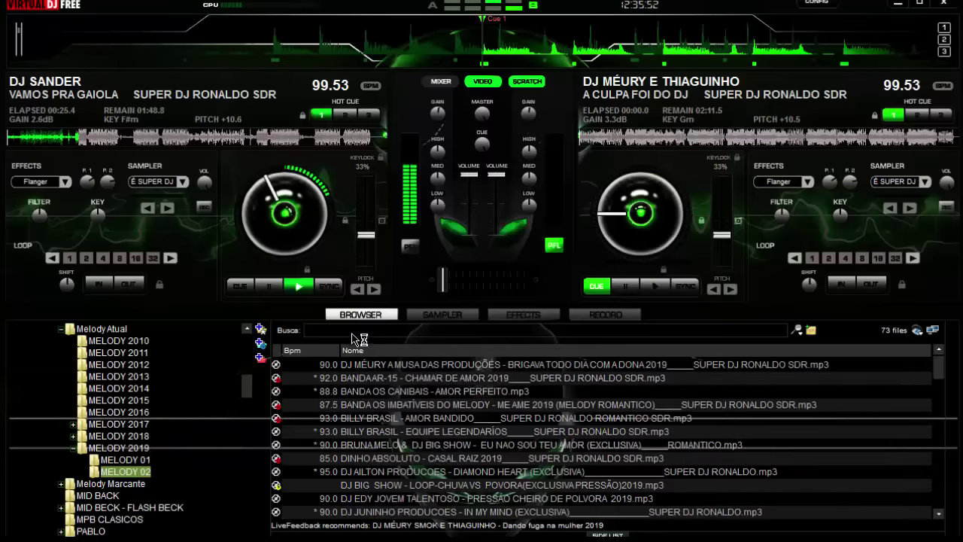
type("sdr")
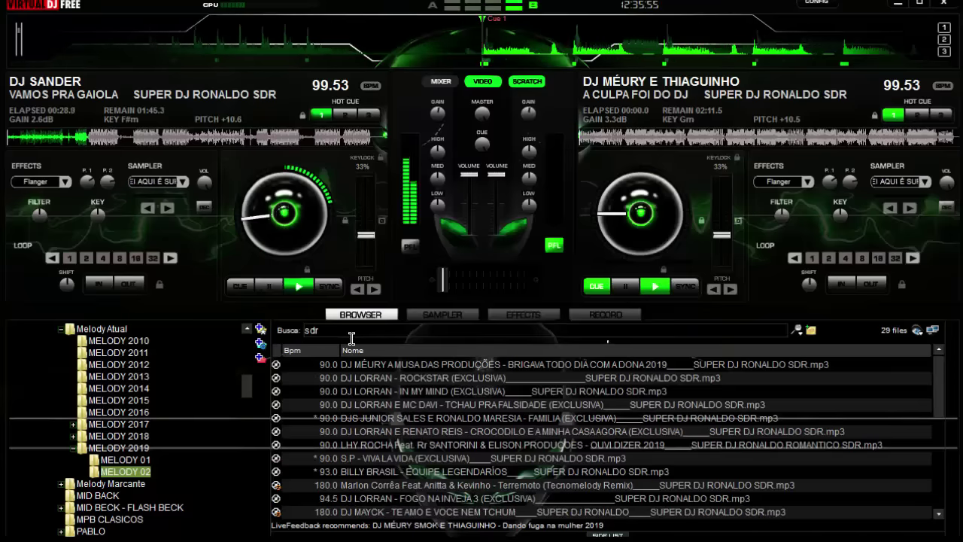
left_click(394, 369)
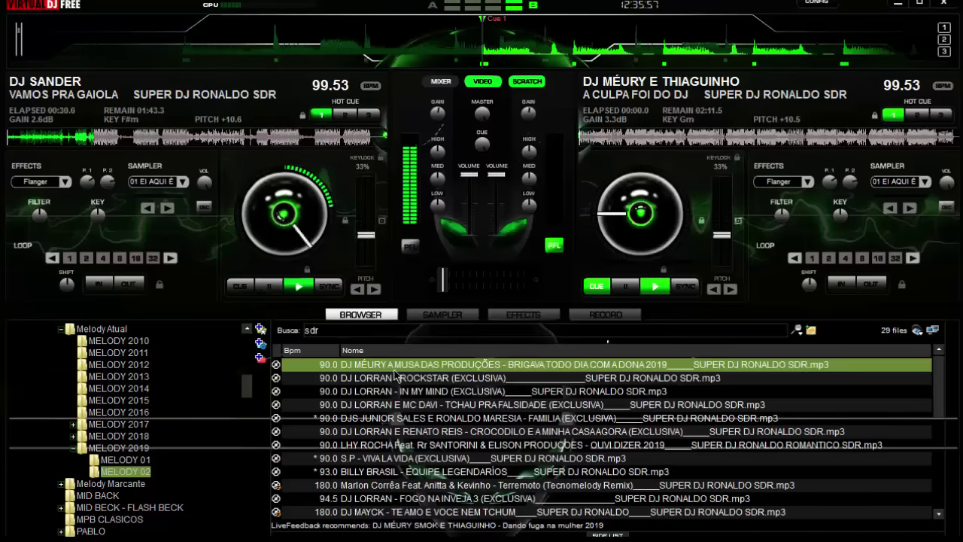
Load "In My Mind (Exclusiva)" onto deck B and start it in a 4-beat loop
key("Down")
key("Down")
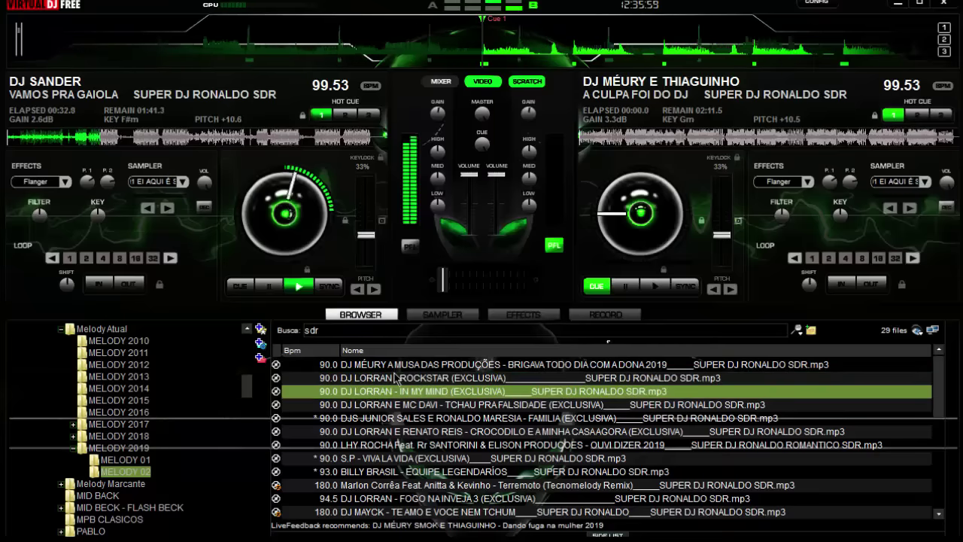
key("Right")
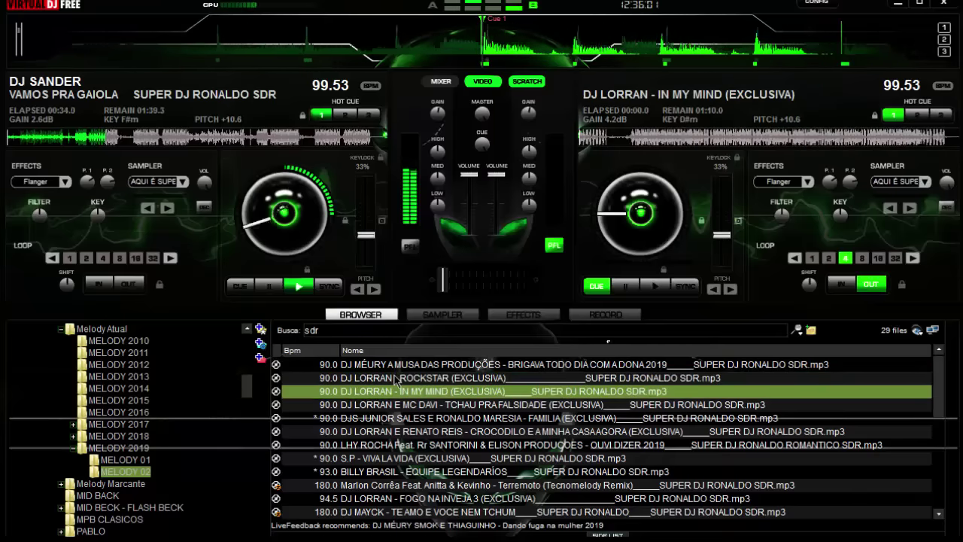
key("space")
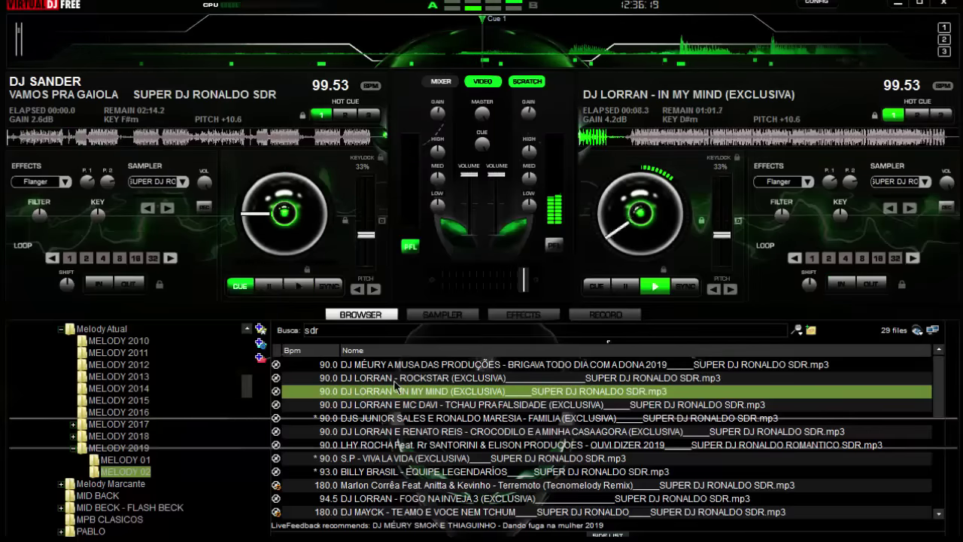
Load "Brigava Todo Dia com a Dona 2019" from the MELODY 02 results onto deck A and start it in a 4-beat loop
key("Down")
key("Down")
key("Down")
key("Down")
key("Down")
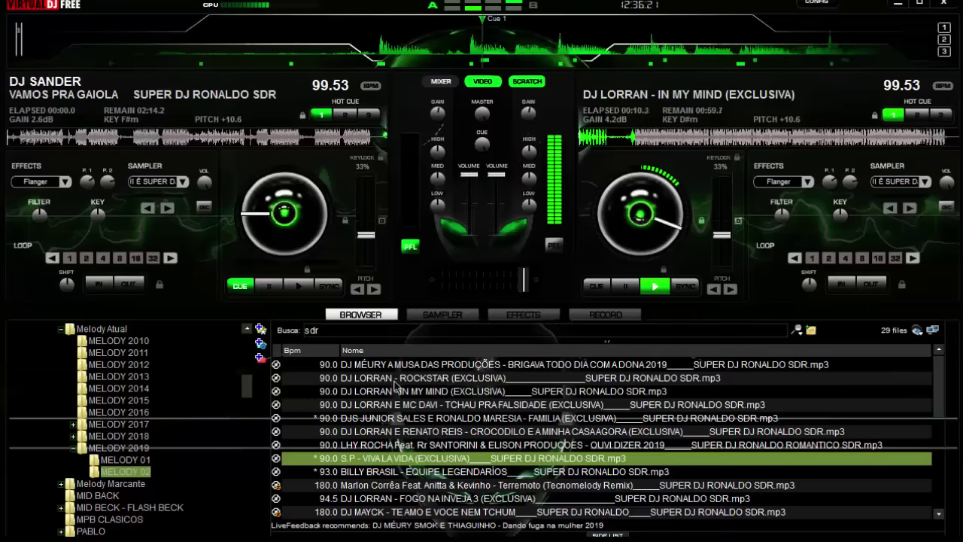
key("Up")
key("Up")
key("Up")
key("Up")
key("Up")
key("Up")
key("Up")
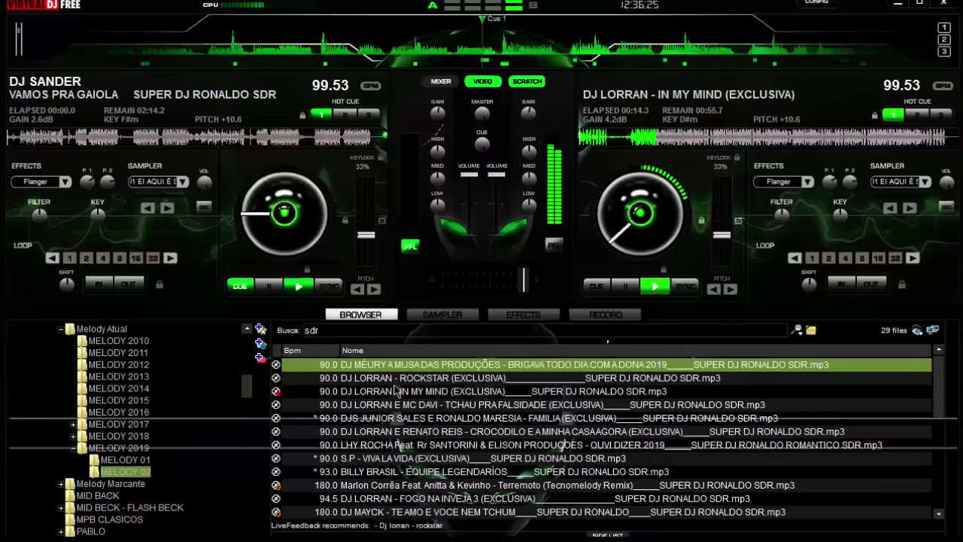
key("Left")
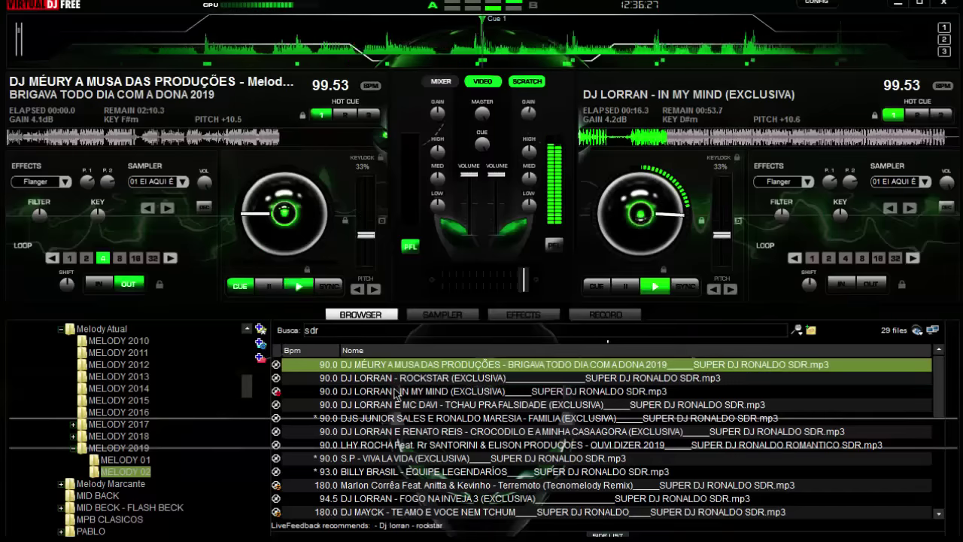
key("space")
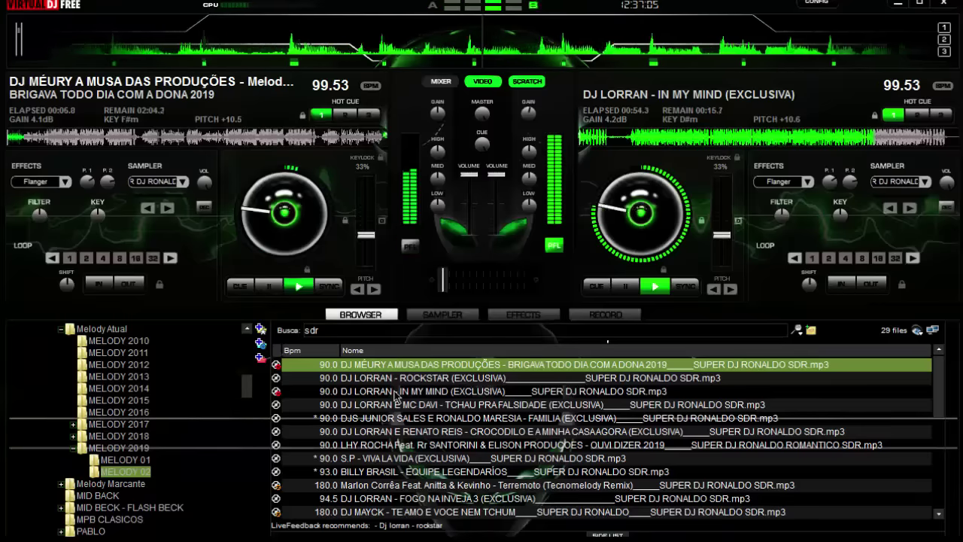
Load "Tchau pra Falsidade (Exclusiva)" onto deck B and play it in a 4-beat loop against deck A
key("Down")
key("Down")
key("Down")
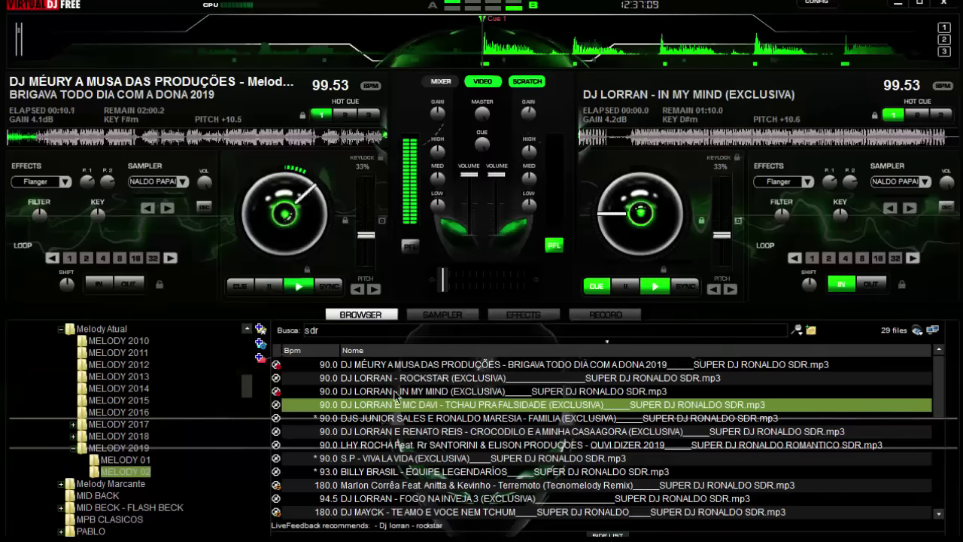
key("ctrl+Right")
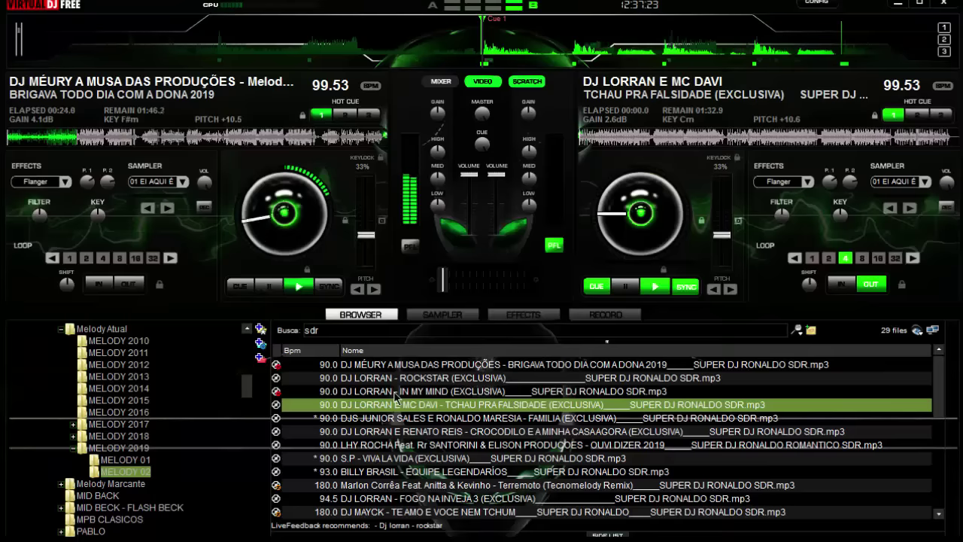
key("space")
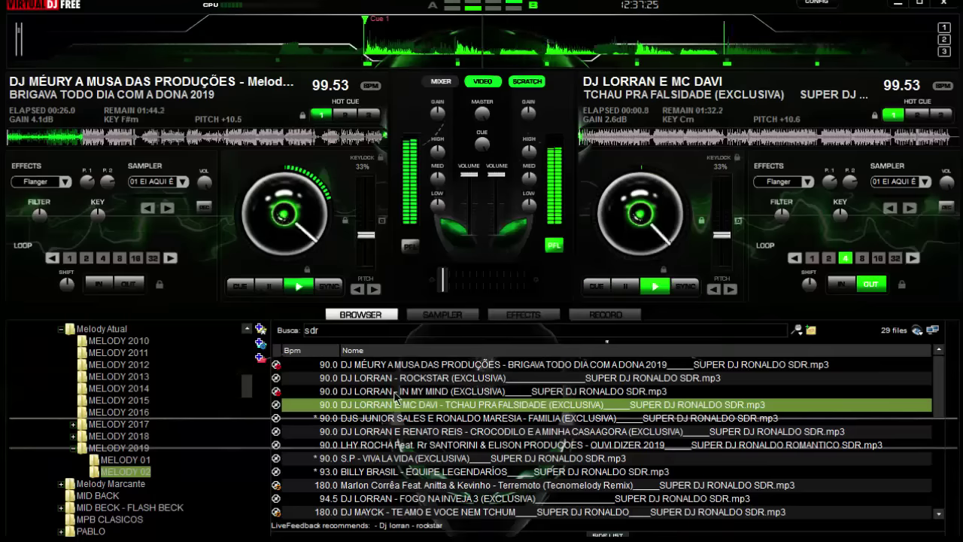
key("space")
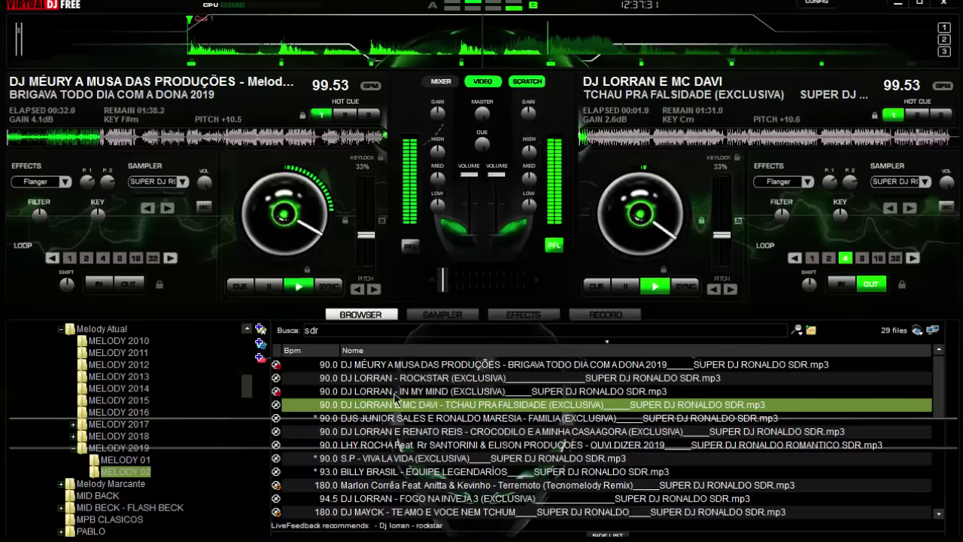
Pick "Viva la Vida (Exclusiva)" in the MELODY 02 results and load it onto deck A
key("Down")
key("Down")
key("Down")
key("Down")
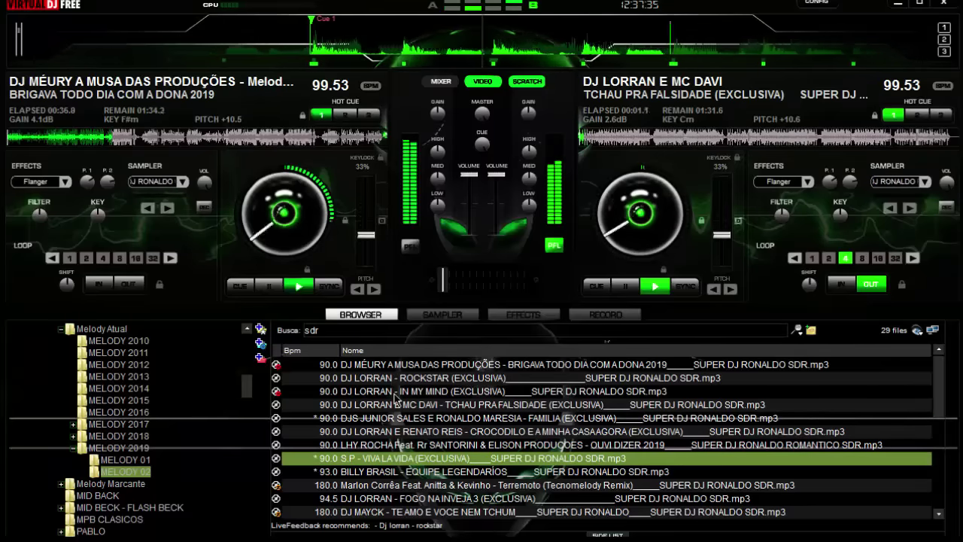
key("Right")
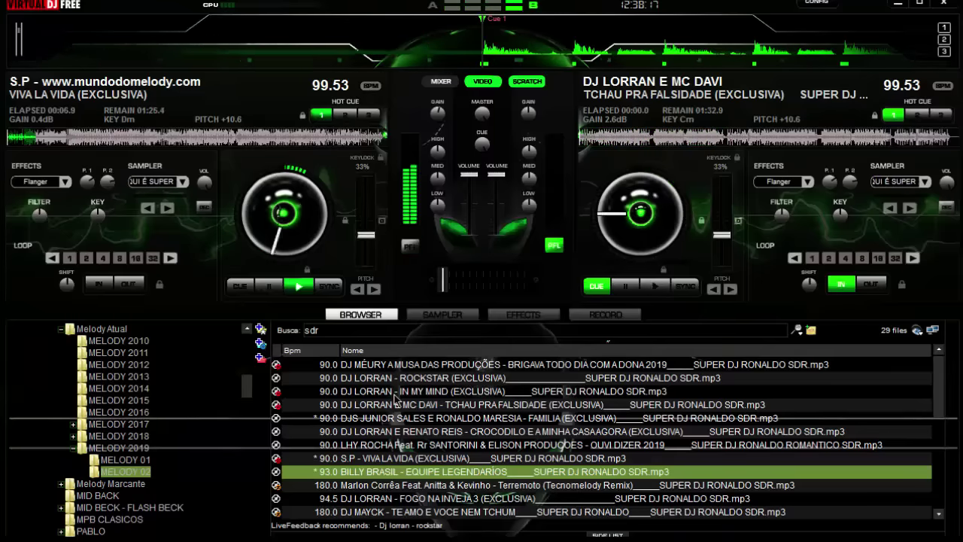
Load "Eu To Zen (Exclusiva)" onto deck B and start it in a 4-beat loop, tempo-matched to 99.53 BPM
key("Down")
key("Down")
key("Down")
key("Down")
key("Down")
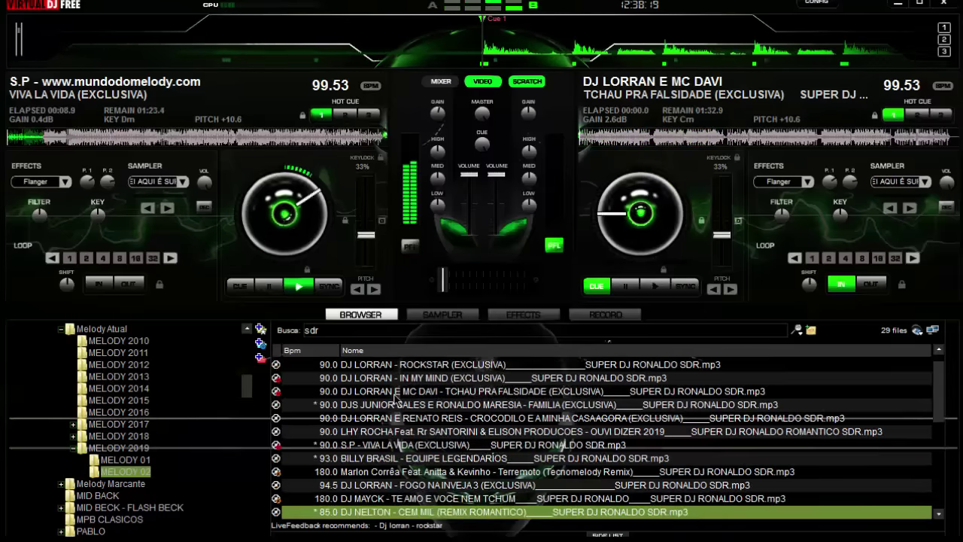
key("Down")
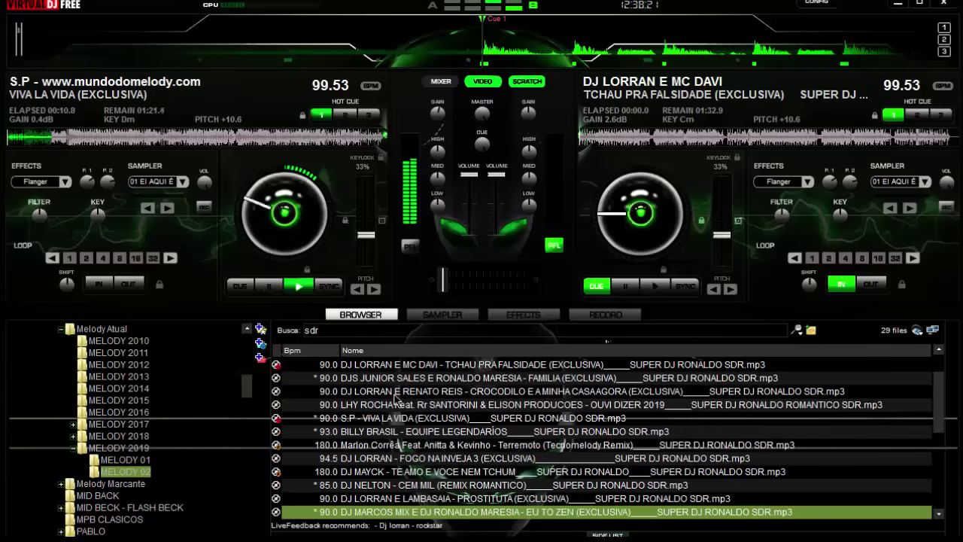
key("Down")
key("Up")
key("Return")
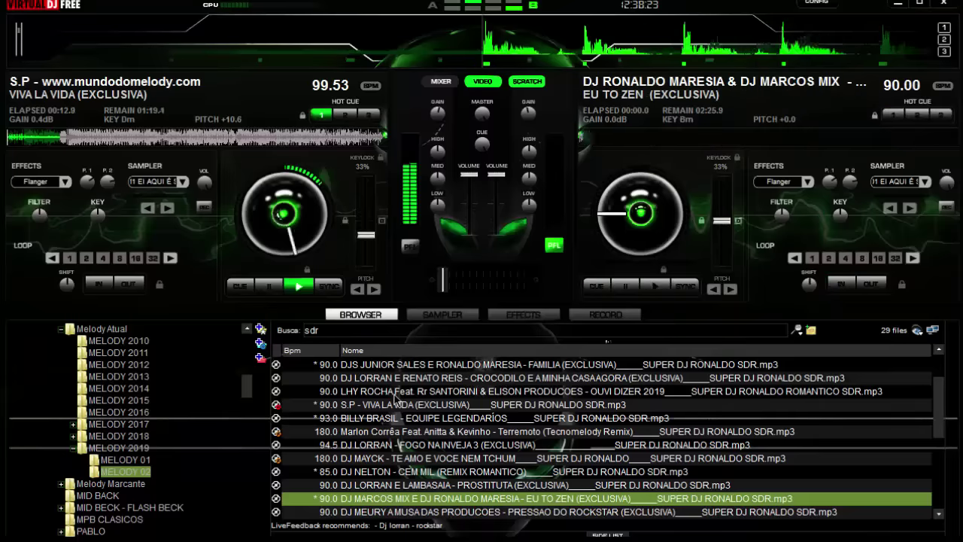
key("space")
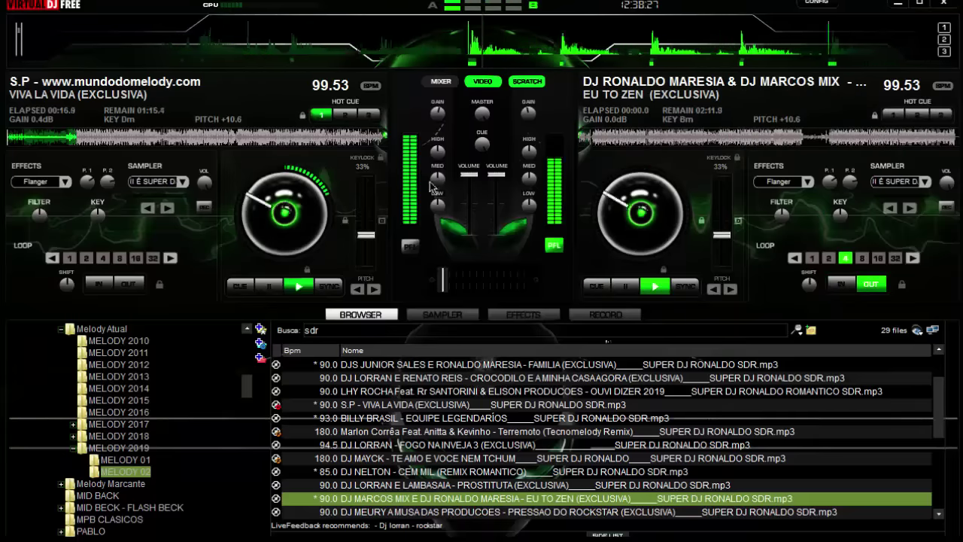
Set deck B's gain to 2.0 dB and restart "Eu To Zen (Exclusiva)" from its beginning in a 4-beat loop
left_click(619, 140)
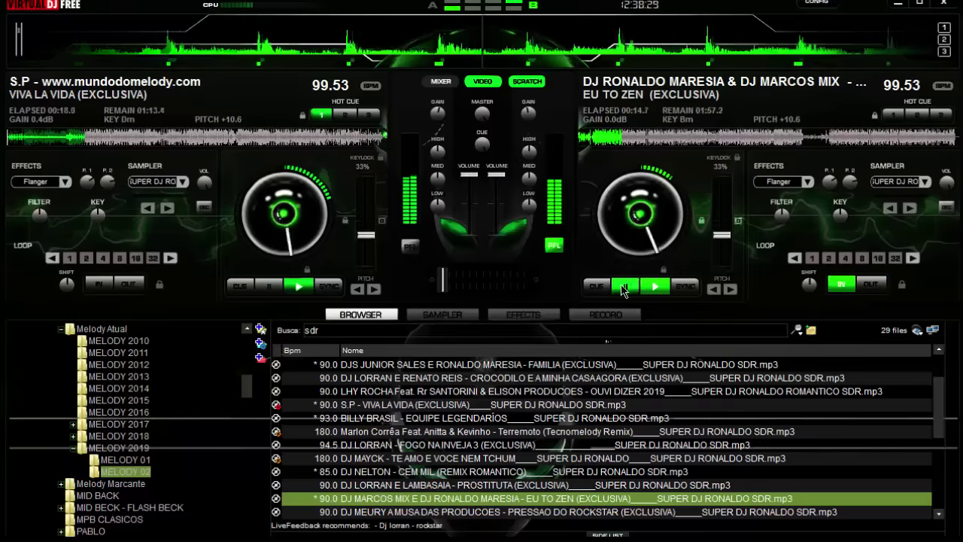
double_click(624, 286)
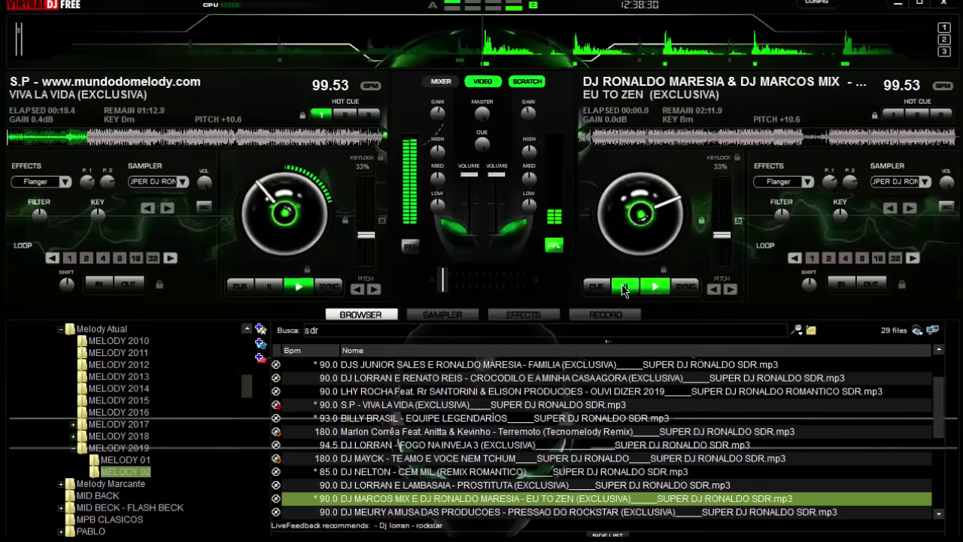
right_click(532, 116)
key("space")
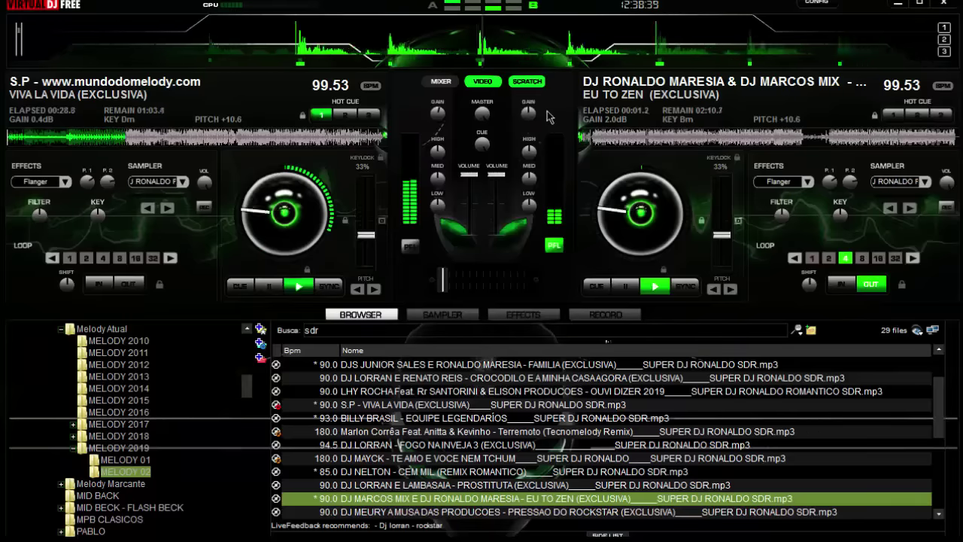
Release the loop on "Eu To Zen (Exclusiva)" and crossfade fully from deck A to deck B
key("Right")
key("l")
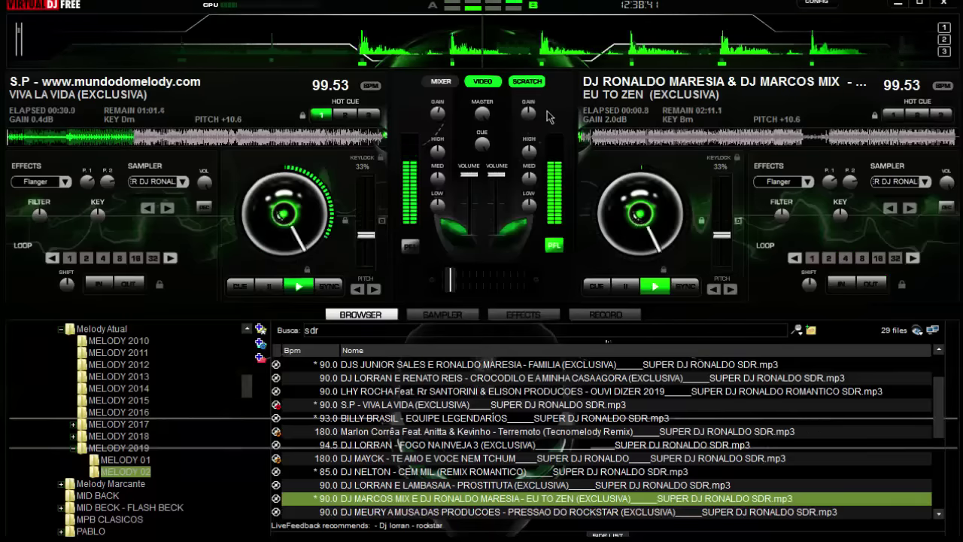
key("Right")
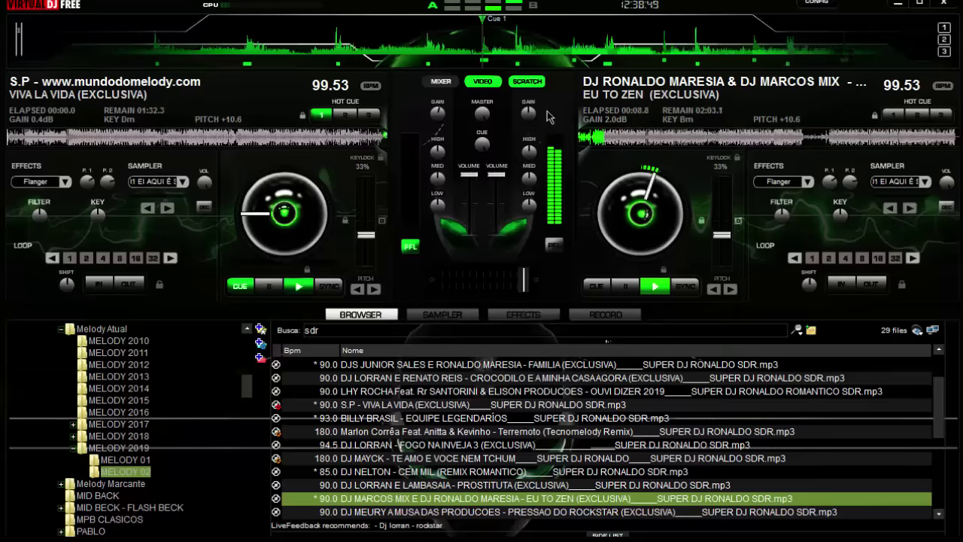
Pick "Familia (Exclusiva)" in the MELODY 02 results and load it onto deck A
key("Up")
key("Up")
key("Up")
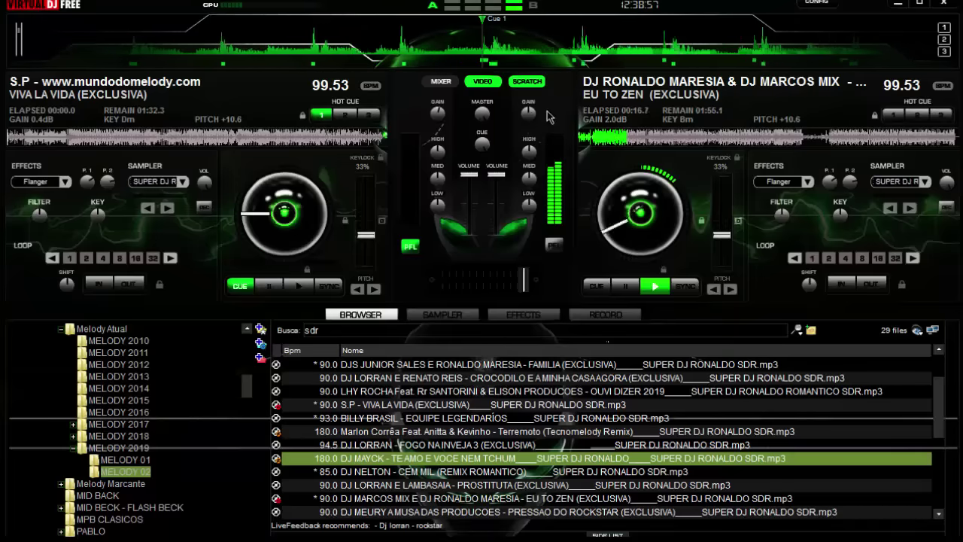
key("Up")
key("Up")
key("Up")
key("Up")
key("Up")
key("Up")
key("Up")
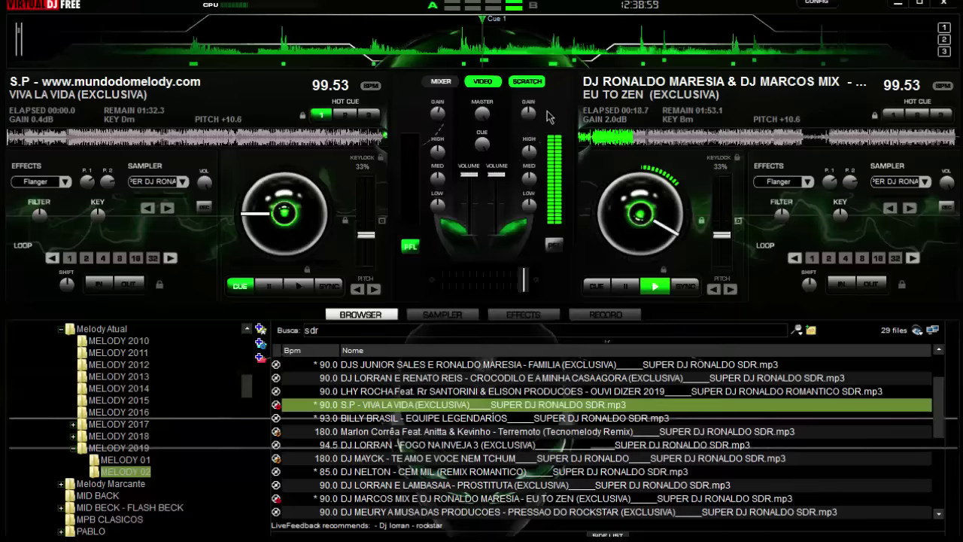
key("Down")
key("Down")
key("Down")
key("Down")
key("Down")
key("Down")
key("Down")
key("Down")
key("Down")
key("Down")
key("Down")
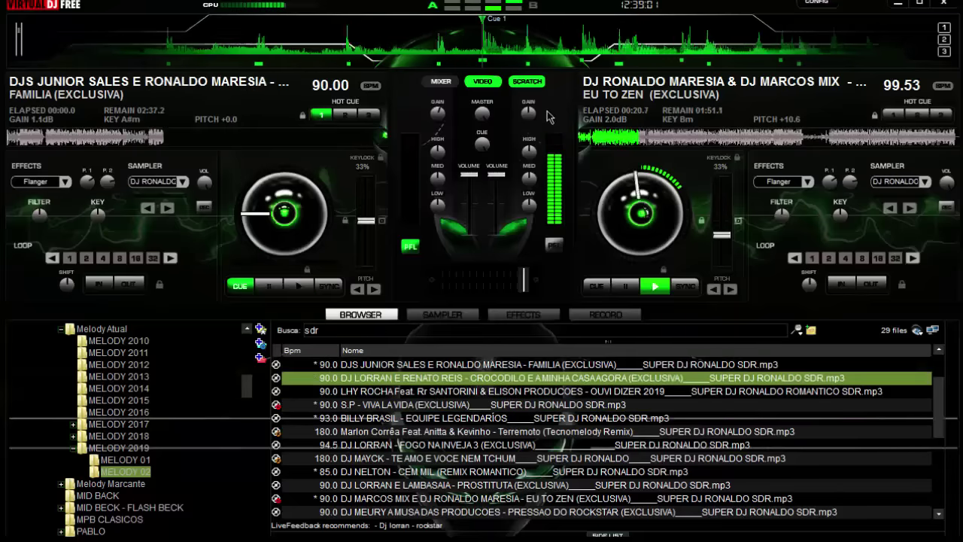
Look through the MELODY 02 results for another track for deck A while "Eu To Zen" plays
key("Down")
key("Down")
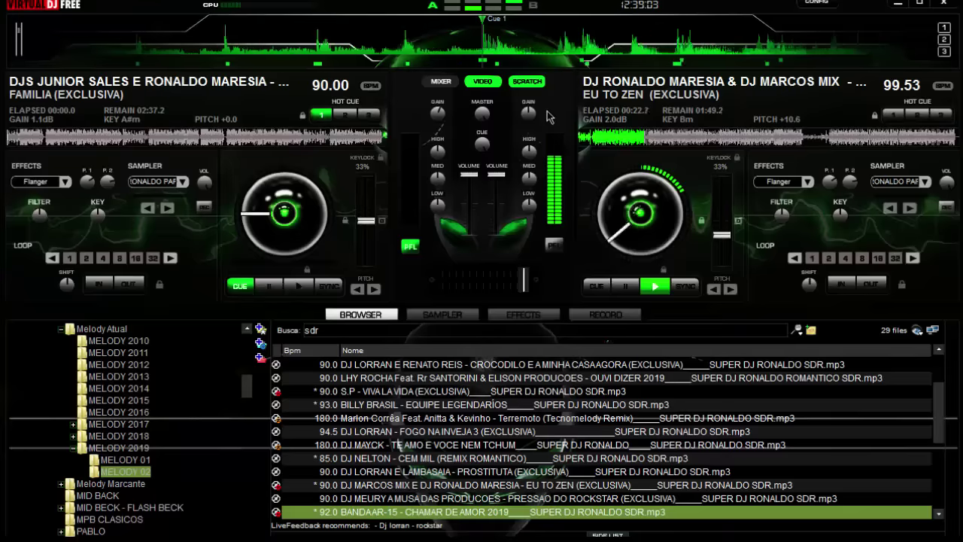
key("Up")
key("Up")
key("Up")
key("Up")
key("Up")
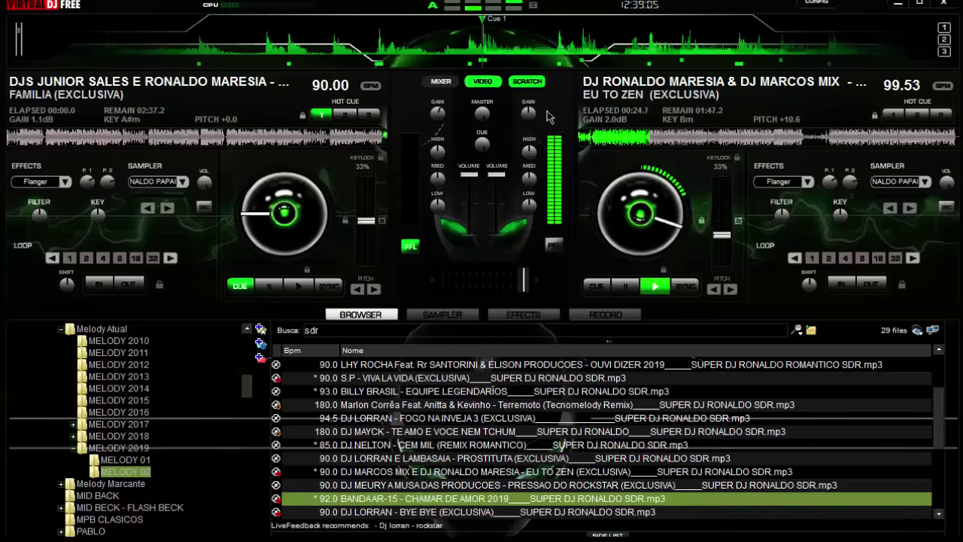
key("Up")
key("Up")
key("Up")
key("Up")
key("Up")
key("Up")
key("Up")
key("Up")
key("Up")
key("Up")
key("Up")
key("Up")
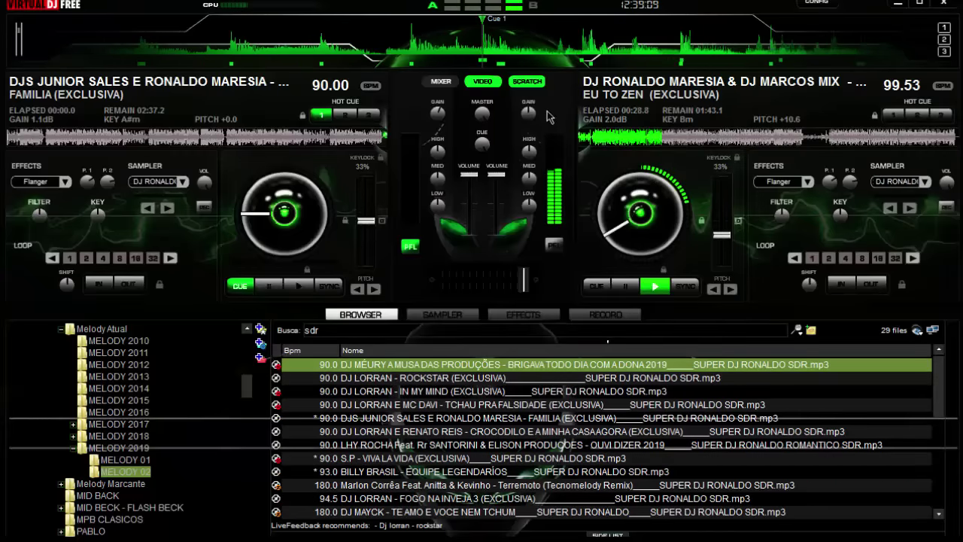
key("space")
key("Down")
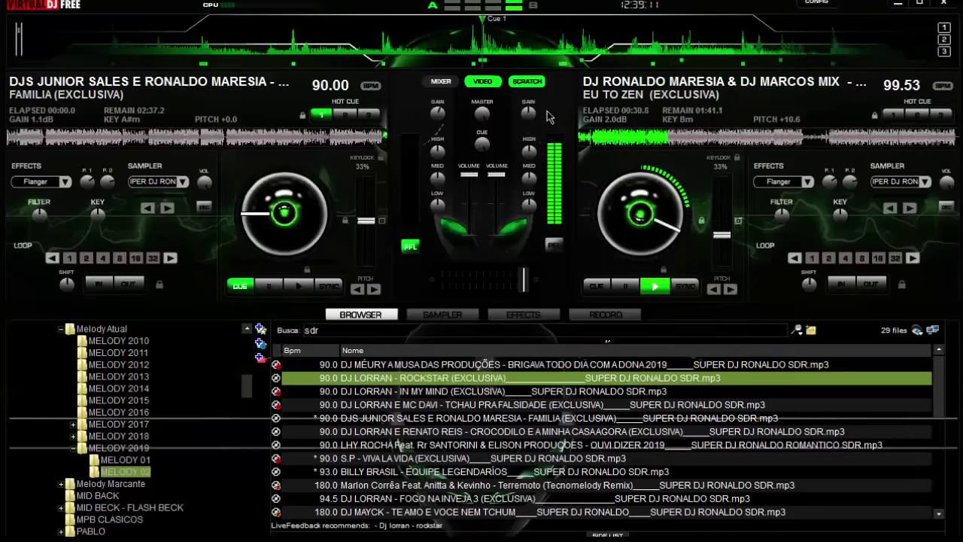
key("Down")
key("Down")
key("Down")
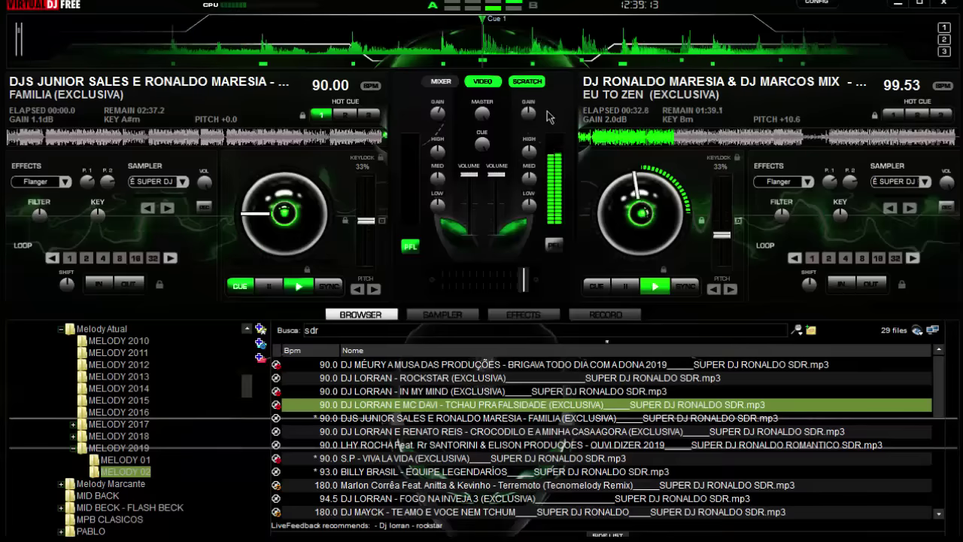
key("Down")
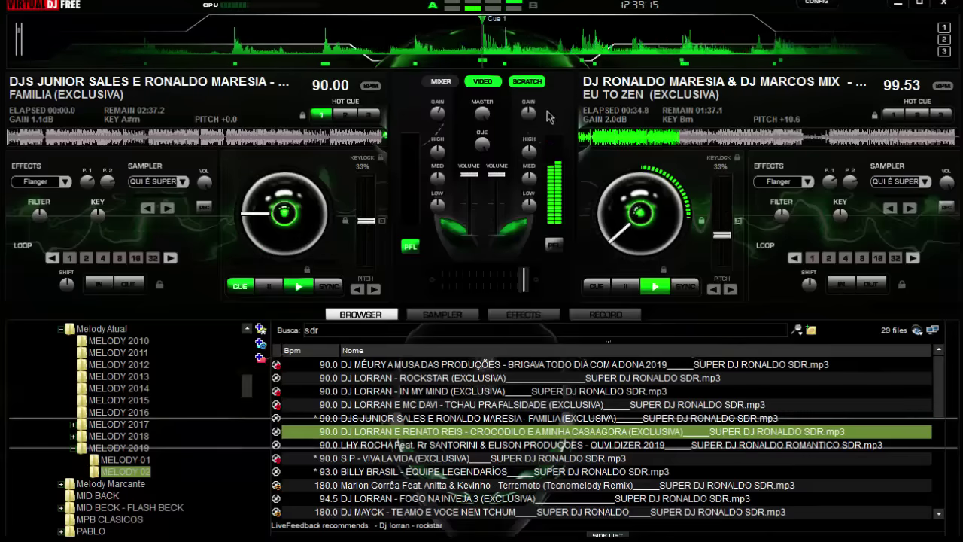
key("Down")
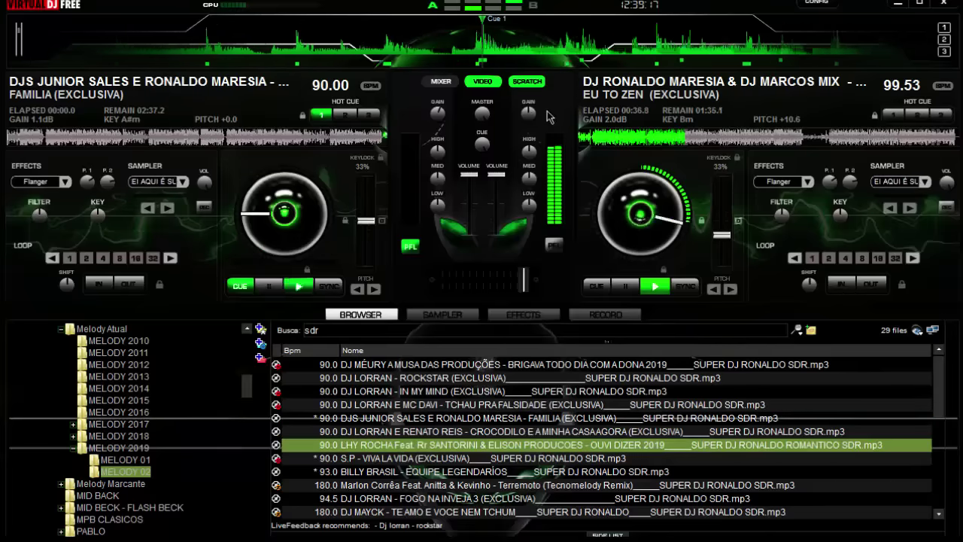
key("Down")
key("Down")
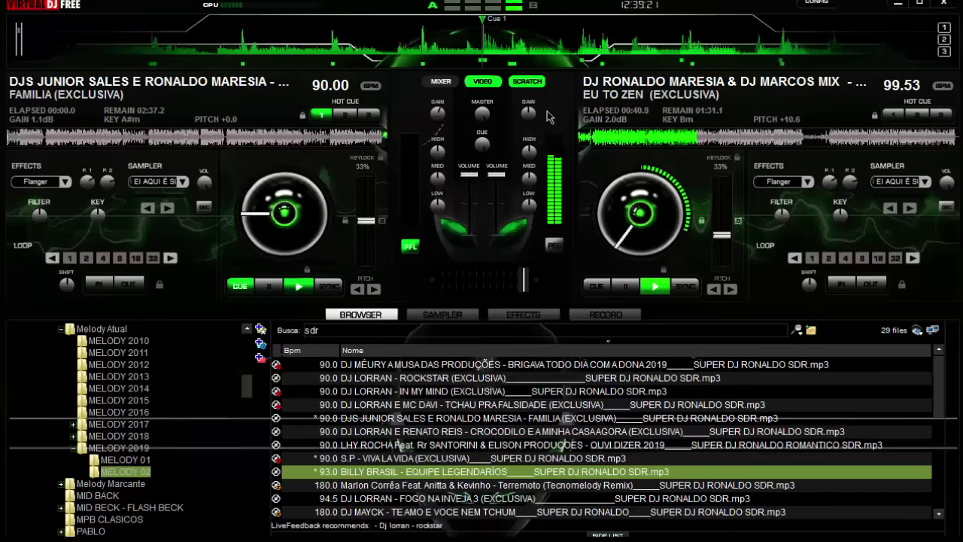
Load "Terremoto (Tecnomelody Remix)" onto deck A, tempo-match it to 199.05 BPM and play it in a 4-beat loop
key("Left")
key("Down")
key("Left")
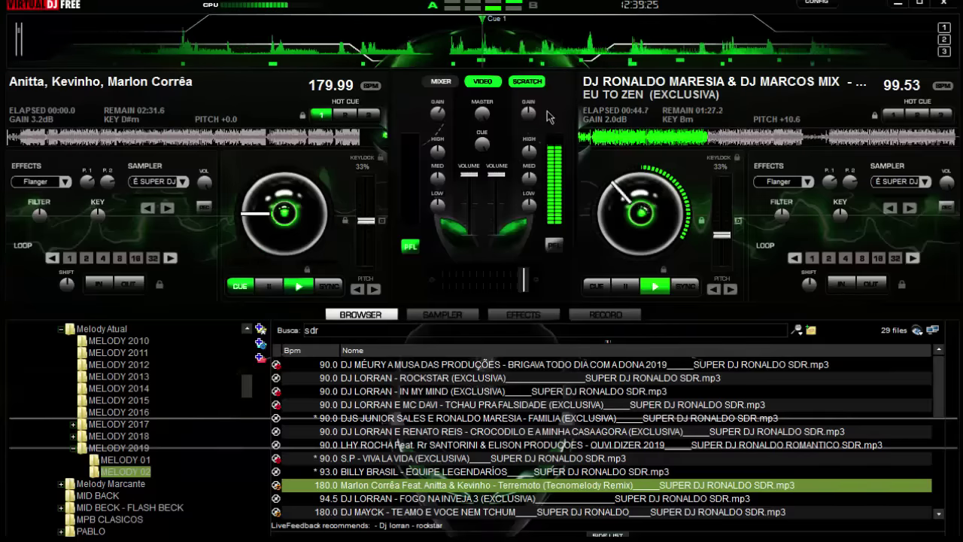
key("Left")
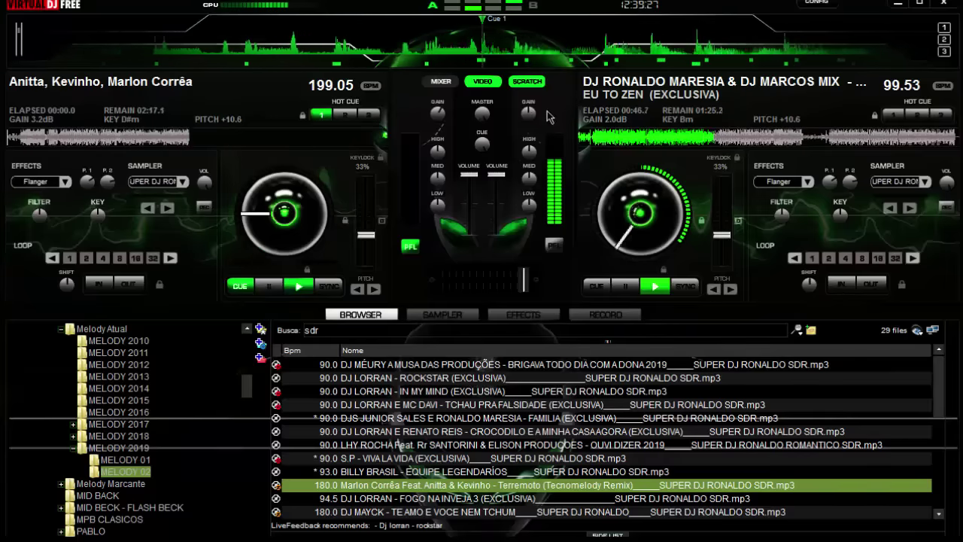
key("space")
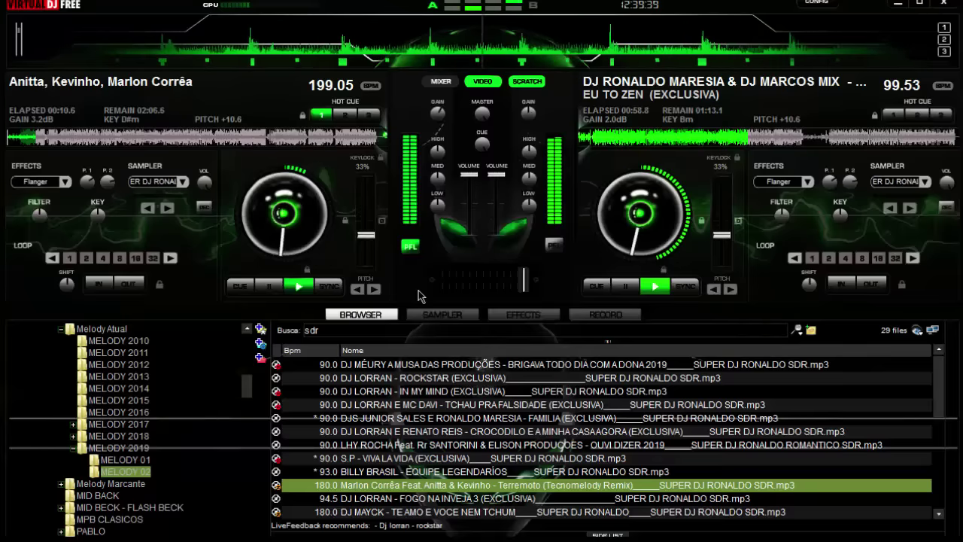
key("c")
key("l")
key("space")
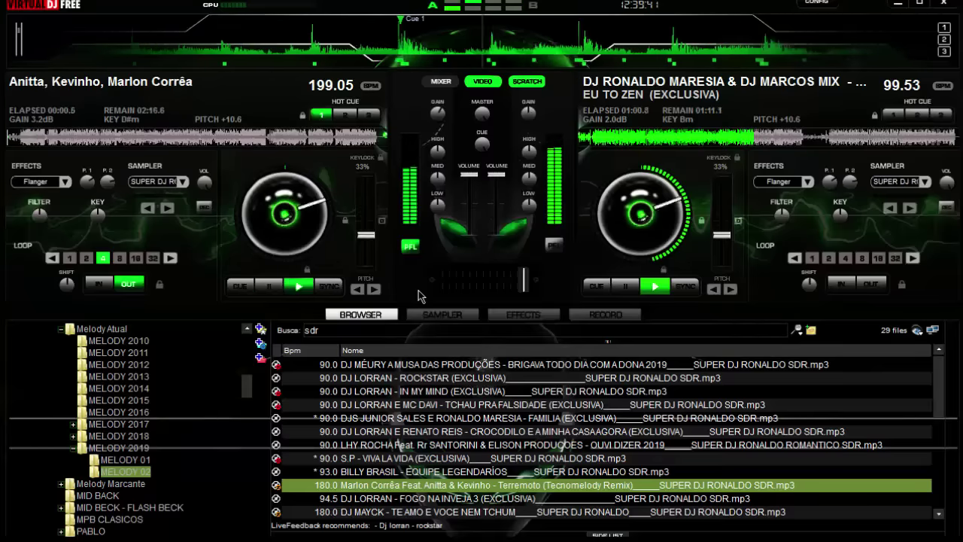
key("Left")
key("Left")
key("Left")
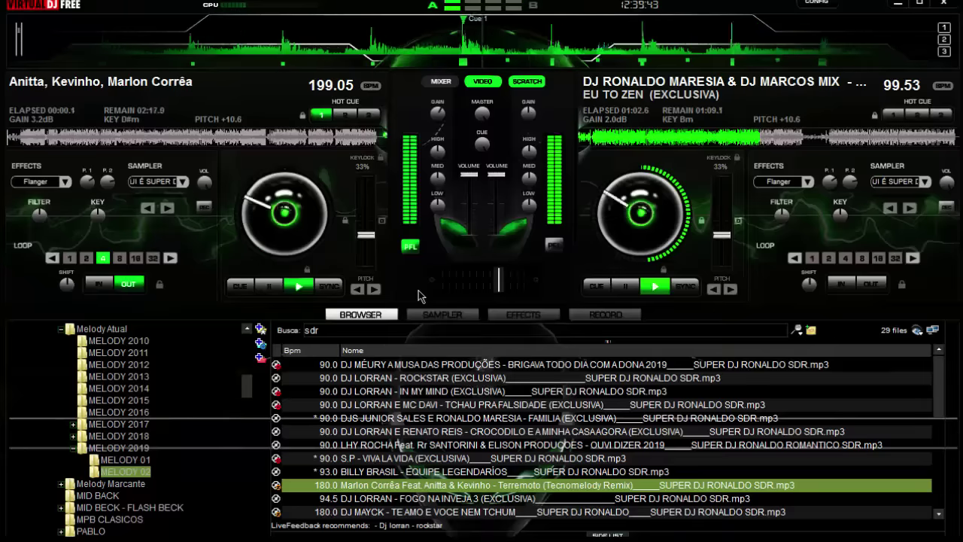
key("l")
key("Left")
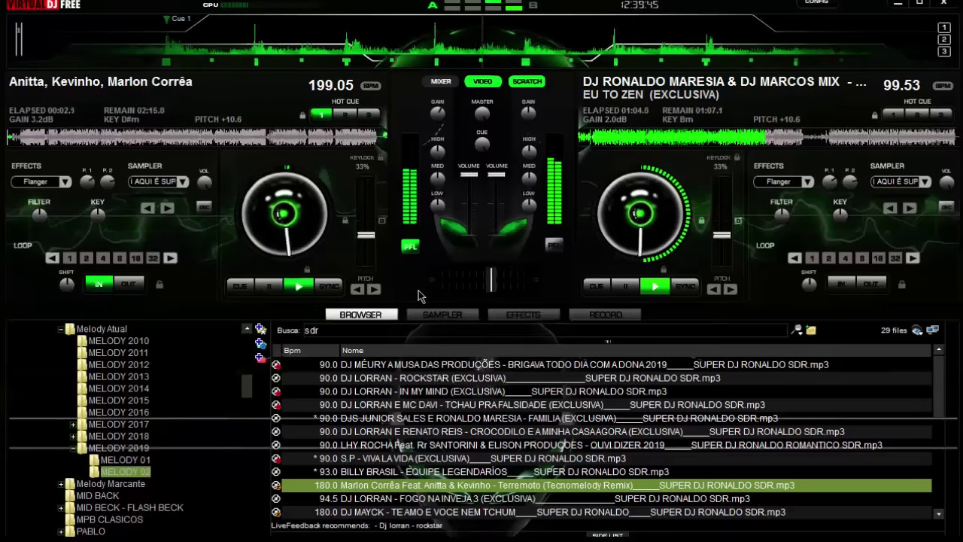
key("Right")
key("Right")
key("Right")
key("Right")
key("space")
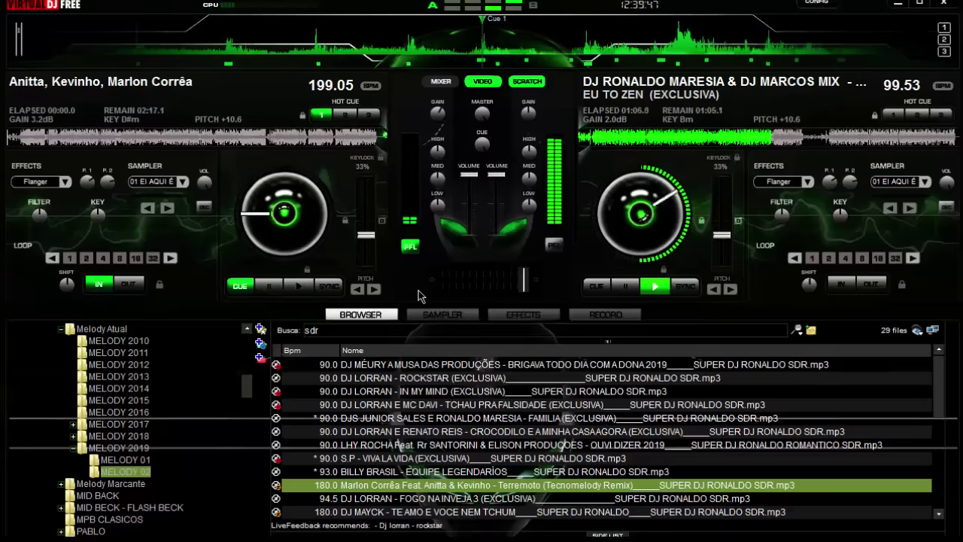
Play "Terremoto (Tecnomelody Remix)" on deck A with its loop released and crossfade fully to it
key("l")
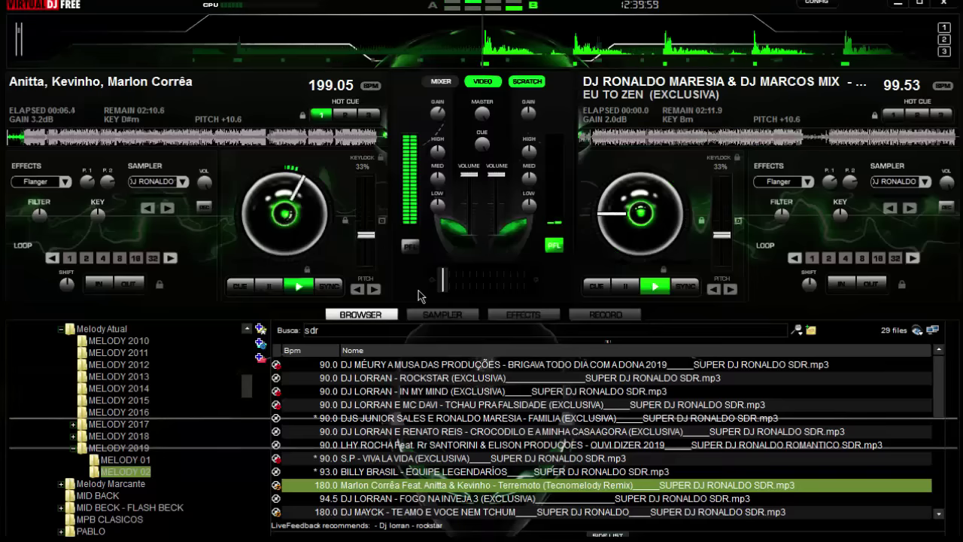
Load "Rockstar (Exclusiva)" from the MELODY 02 results onto deck B and match its tempo to 99.53 BPM
key("Up")
key("Up")
key("Up")
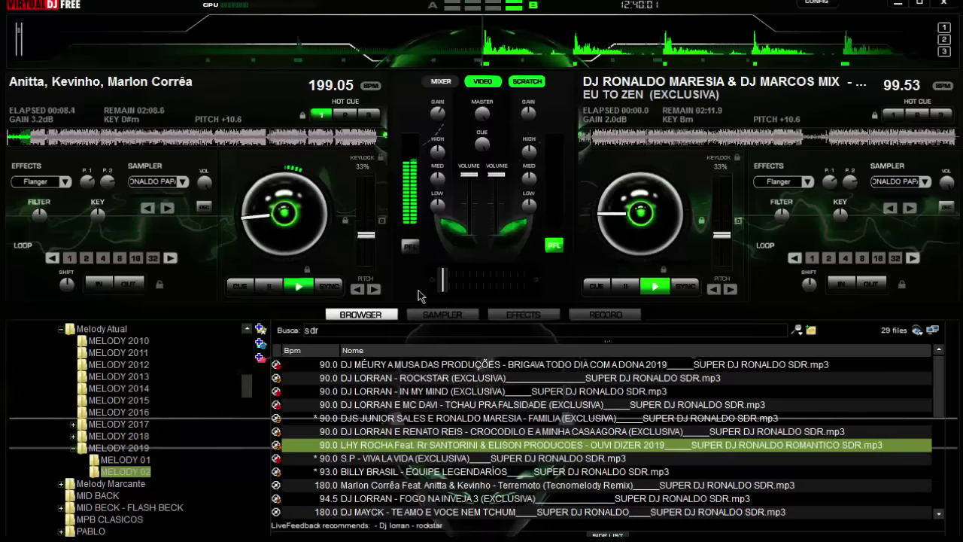
key("Up")
key("Up")
key("Up")
key("Up")
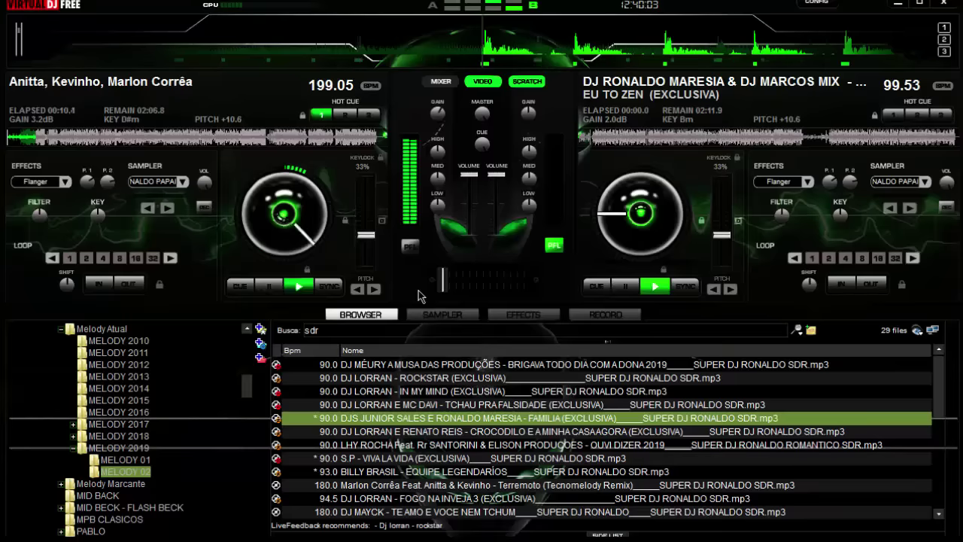
key("Right")
key("s")
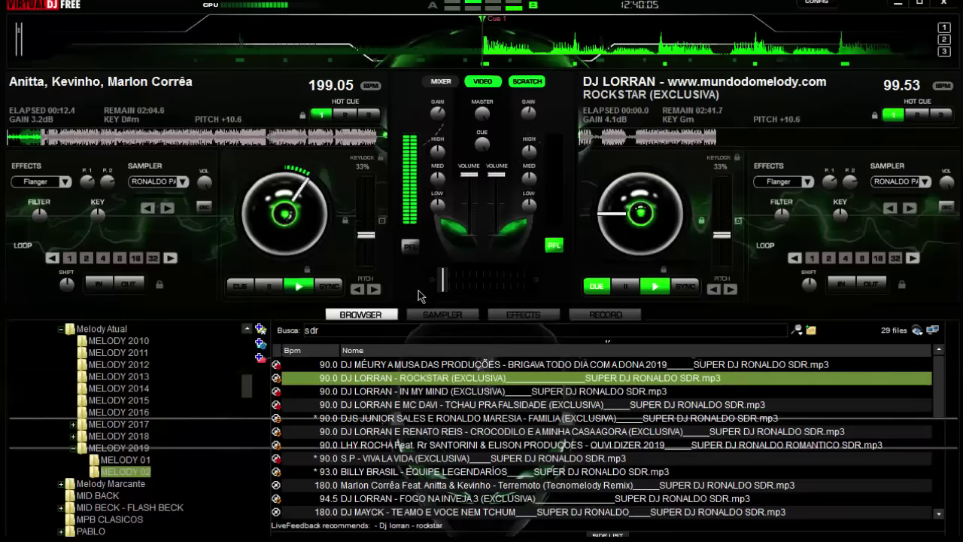
Start "Rockstar (Exclusiva)" on deck B in a 4-beat loop
key("4")
key("space")
key("space")
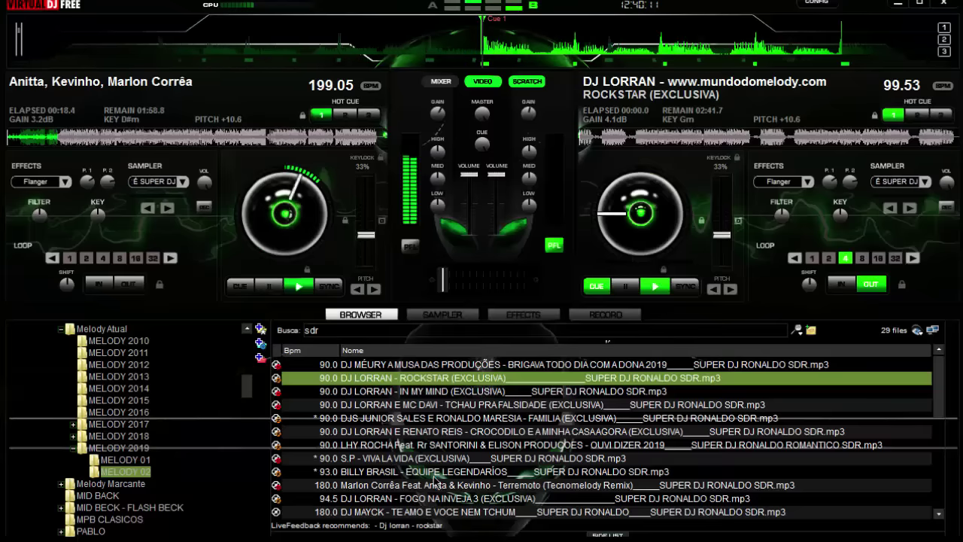
key("space")
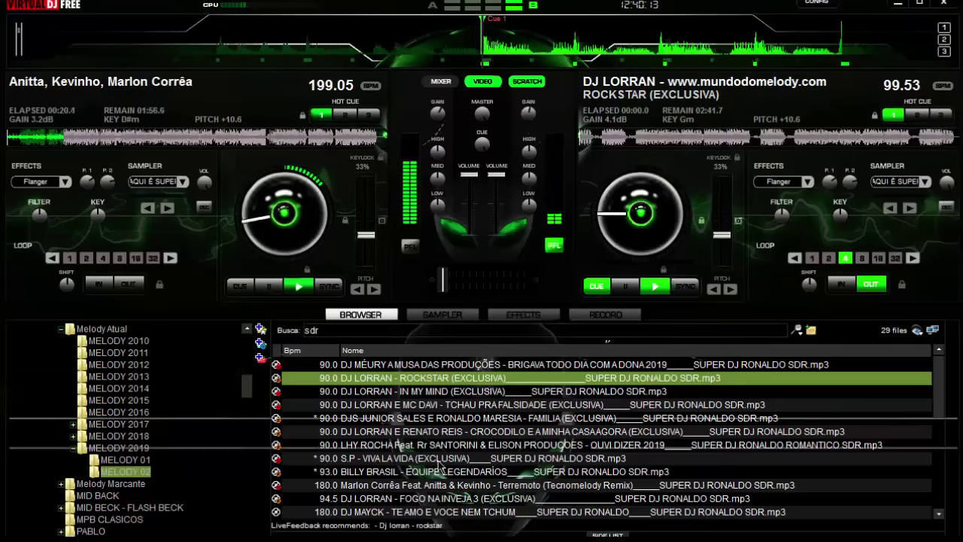
Search MELODY 01 for "sdr" and start "A Minha Ex Quer Virar a Minha Amiga 2018" on deck A in a 4-beat loop at 99.53 BPM
left_click(125, 460)
type("s")
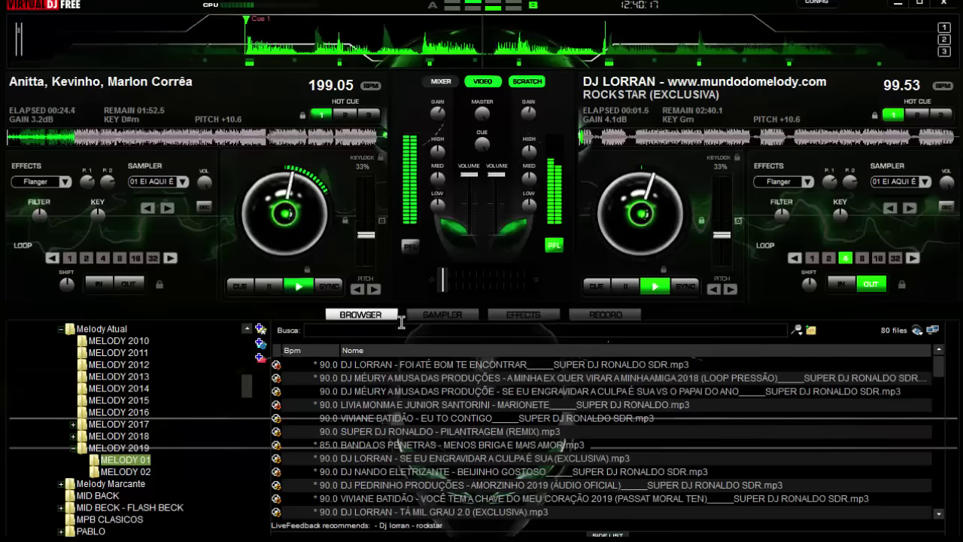
type("dr")
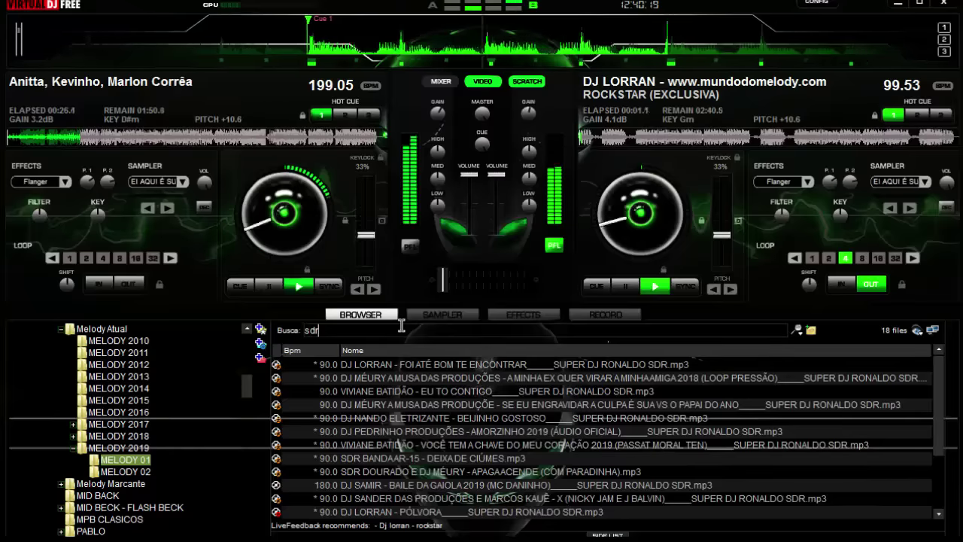
left_click(423, 379)
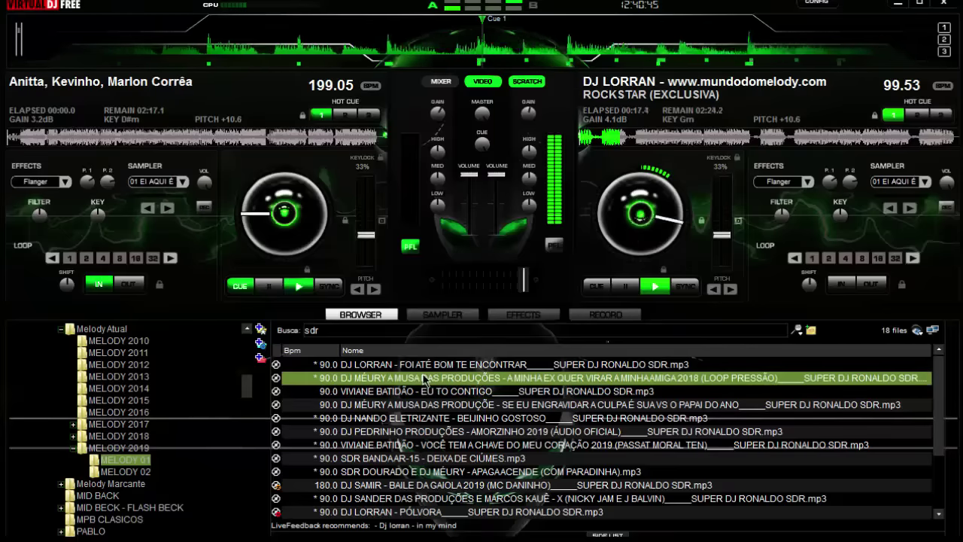
double_click(425, 378)
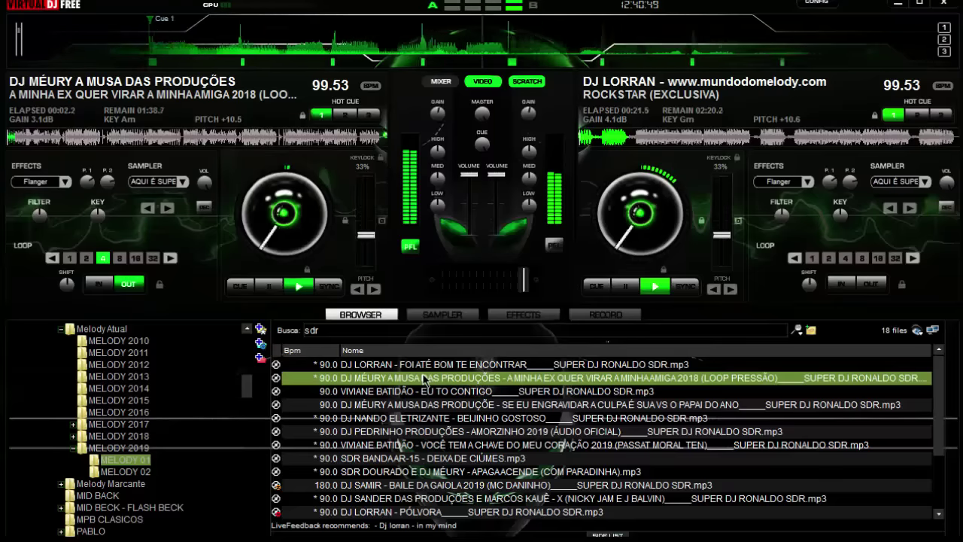
Load "Se Eu Engravidar a Culpa é Sua vs O Papai do Ano" from the MELODY 01 results onto deck B
key("Down")
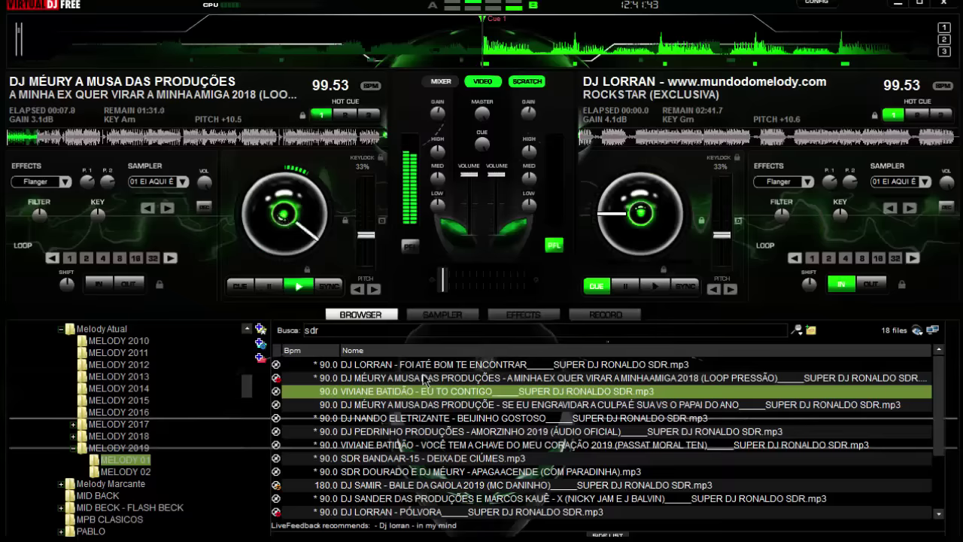
key("Down")
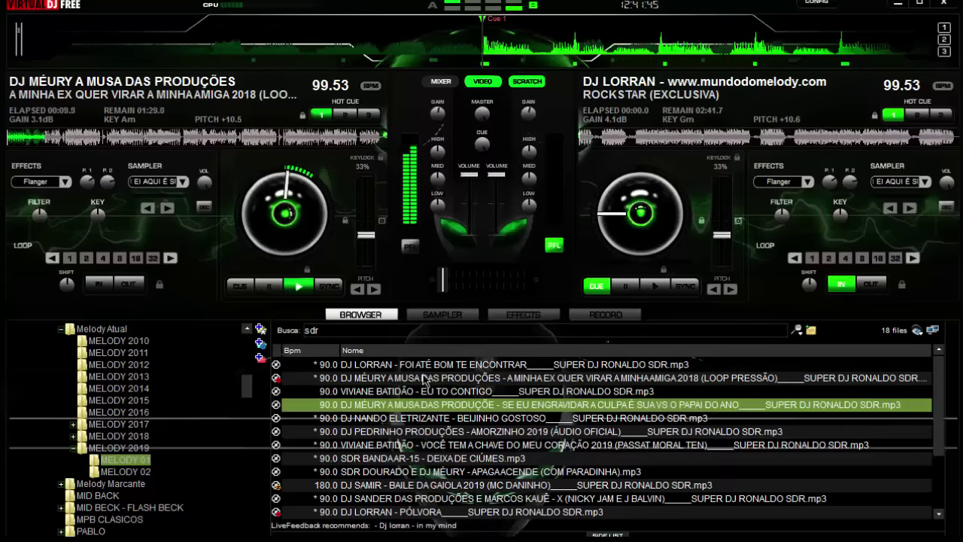
key("ctrl+Right")
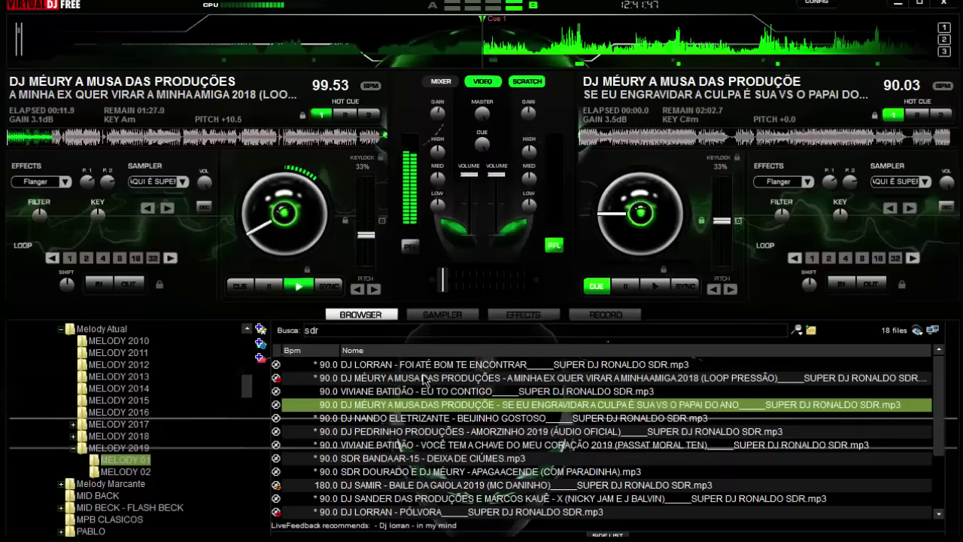
Match deck B's tempo to 99.53 BPM, set a 4-beat loop and start the track
key("s")
key("4")
key("space")
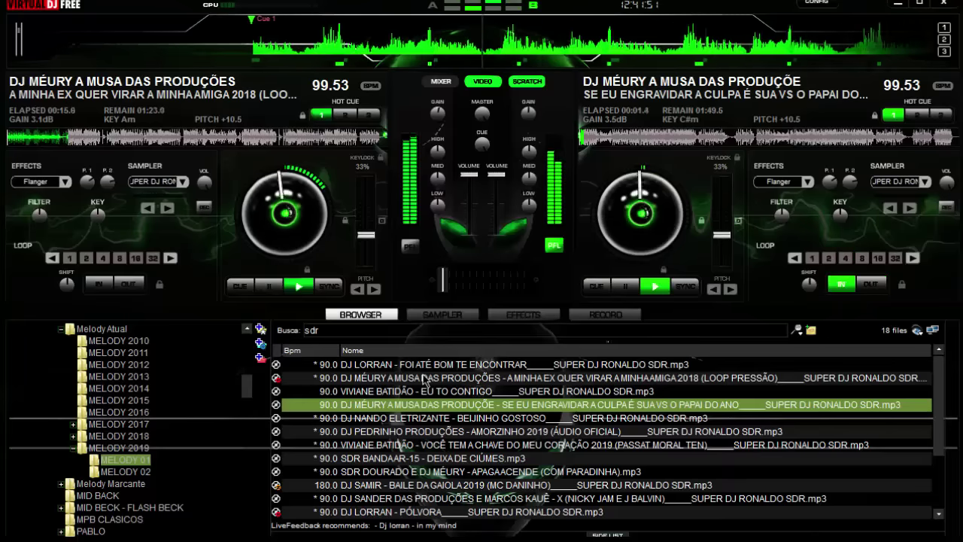
key("space")
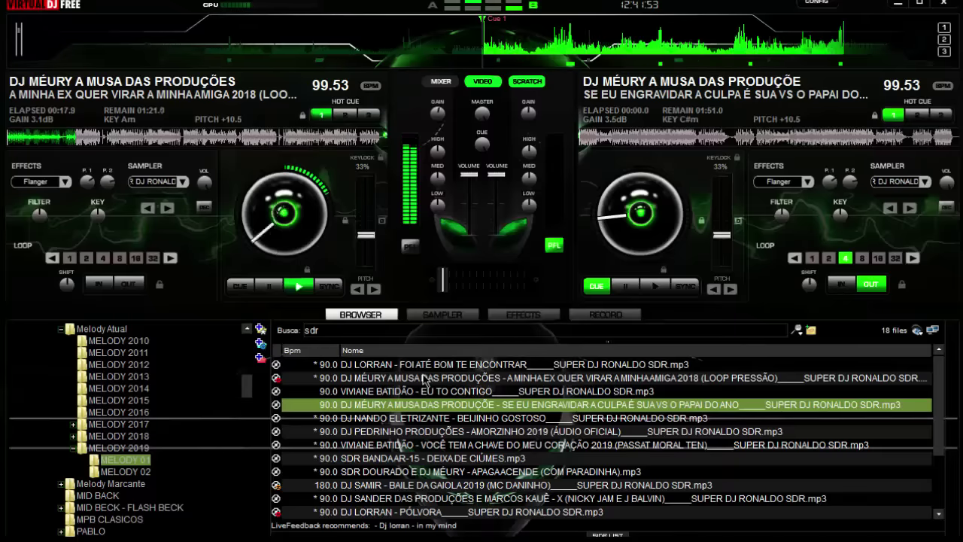
key("space")
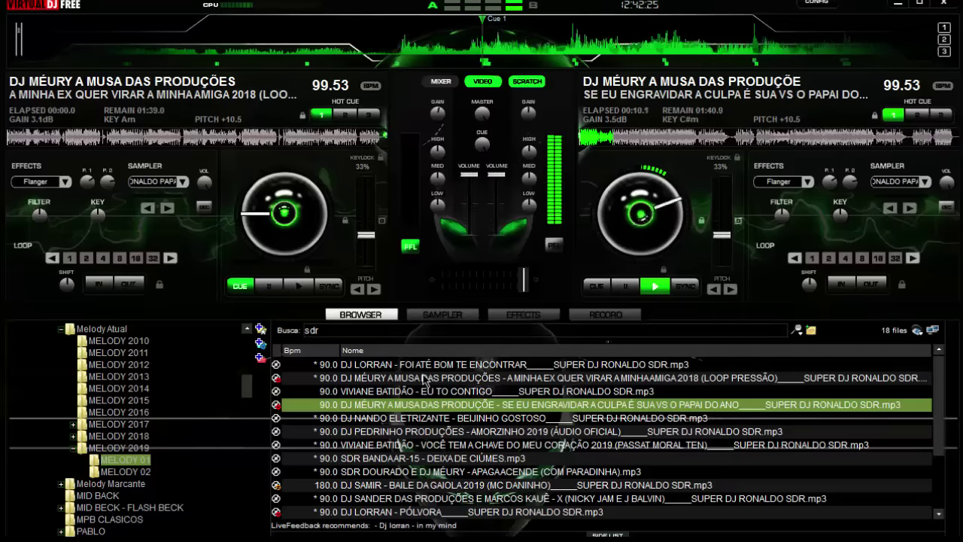
Load "Baile da Gaiola 2019" onto deck A and start it in a 4-beat loop at 199.05 BPM
key("Down")
key("Down")
key("Down")
key("Down")
key("Down")
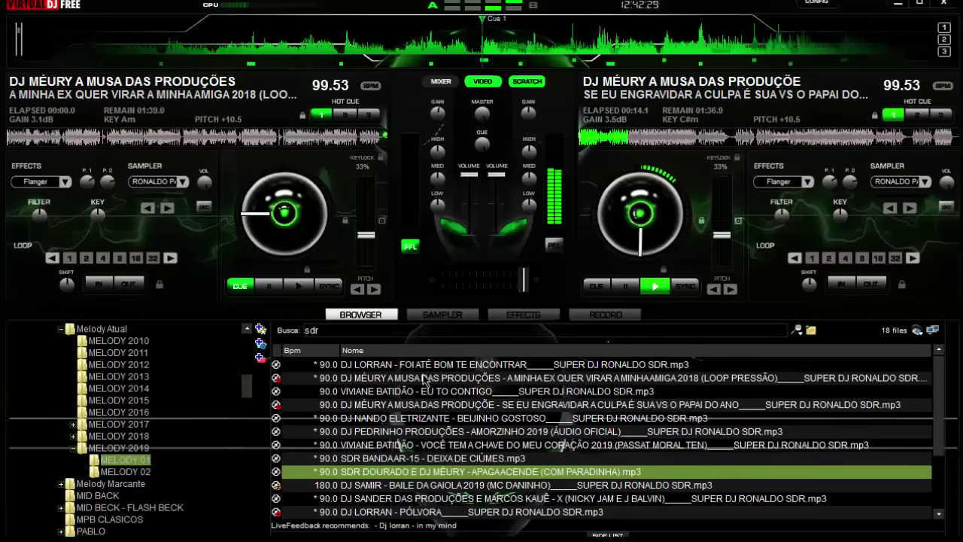
key("Down")
key("ctrl+Left")
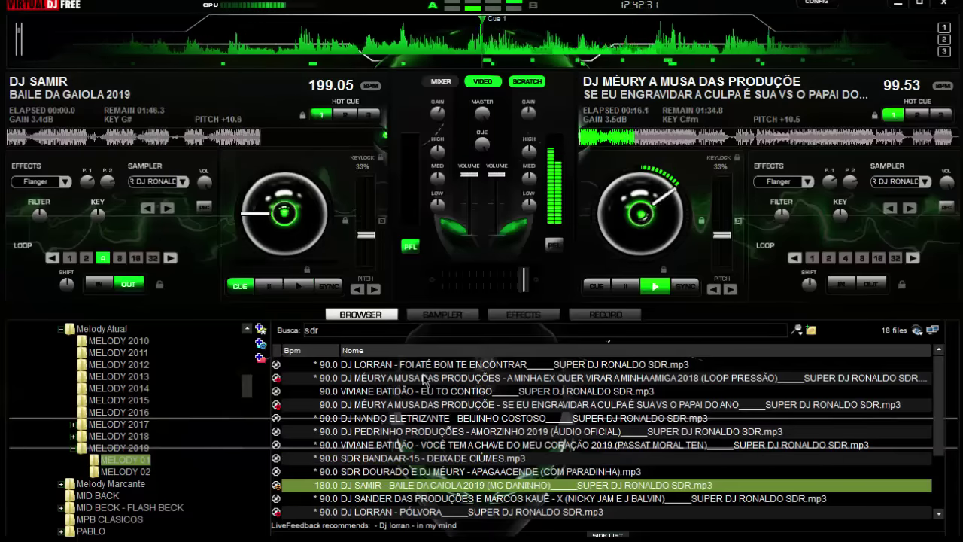
key("space")
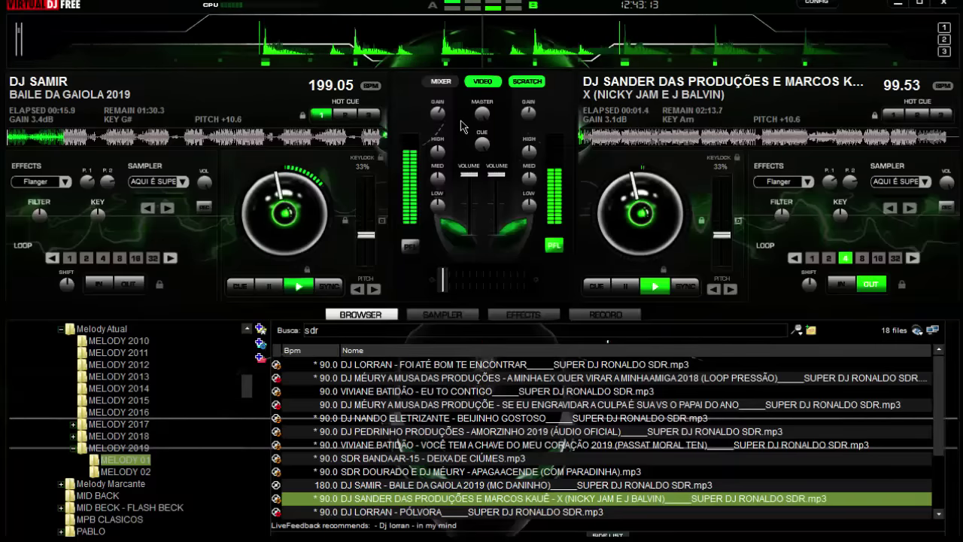
Search the MELODY 02 folder for "sdr"
left_click(142, 472)
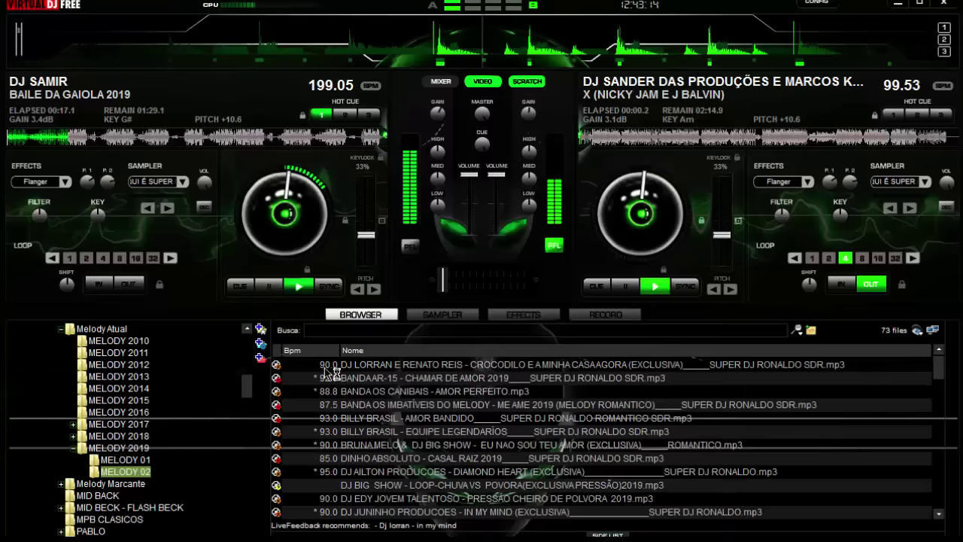
left_click(358, 330)
type("s")
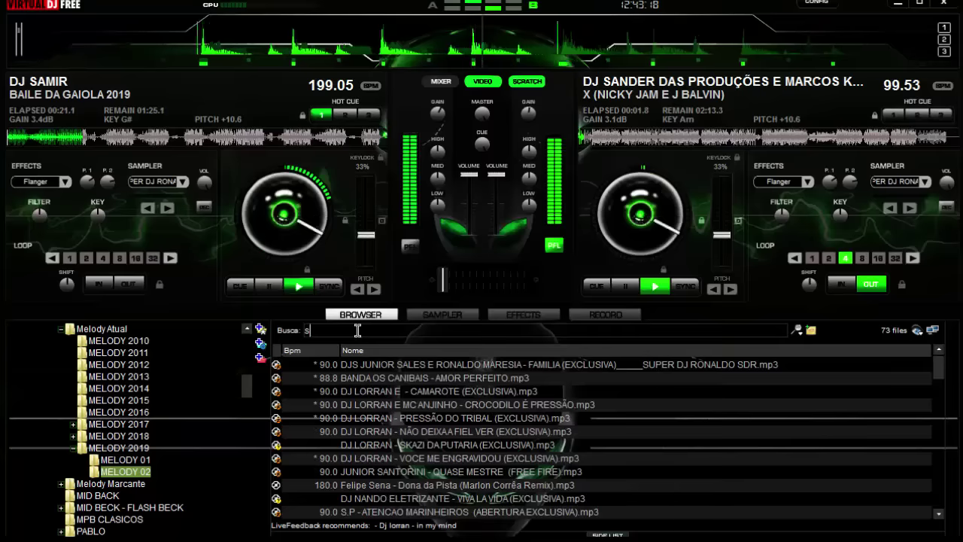
type("dr")
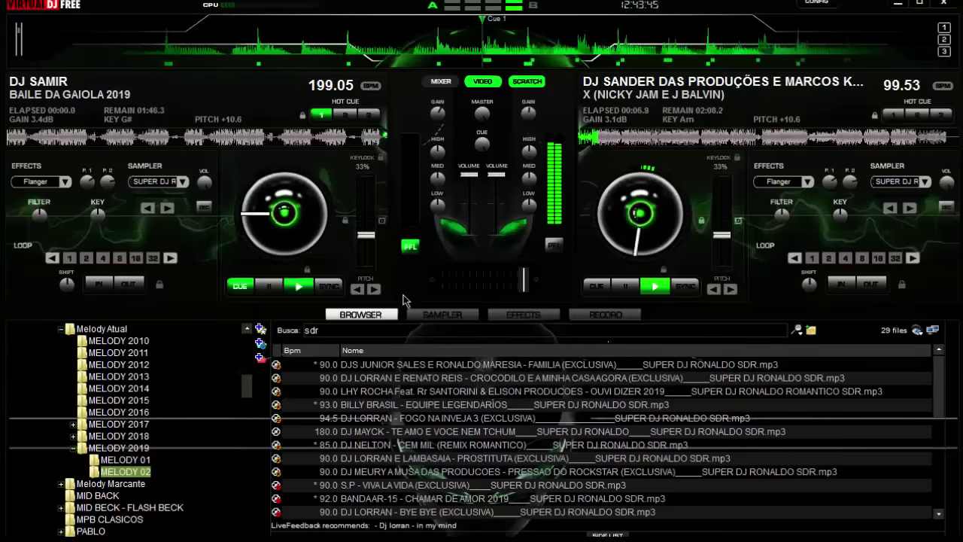
Load "Familia (Exclusiva)" from the MELODY 02 results onto deck A and start it in a 4-beat loop at 99.53 BPM
left_click(431, 434)
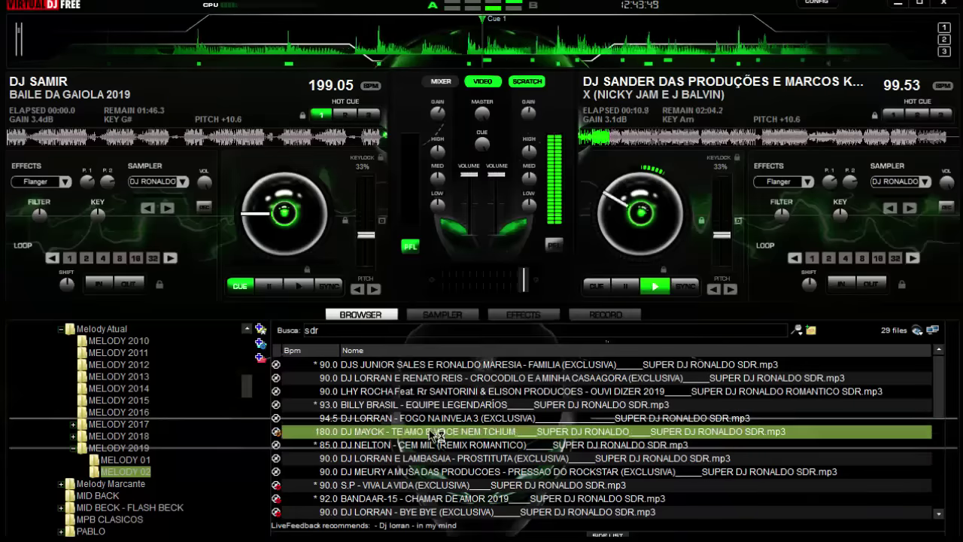
key("Down")
key("Down")
key("Down")
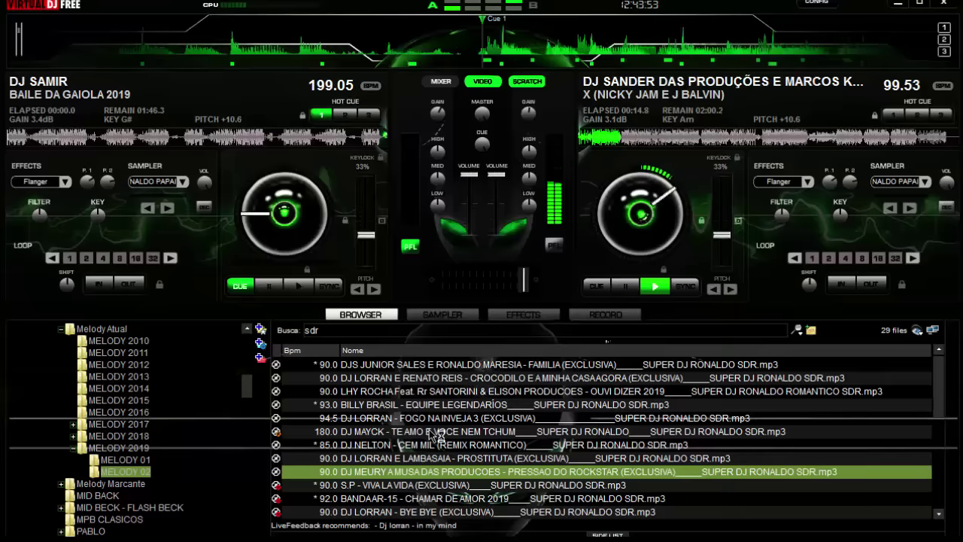
key("Up")
key("Up")
key("Up")
key("Up")
key("Up")
key("Up")
key("Up")
key("Up")
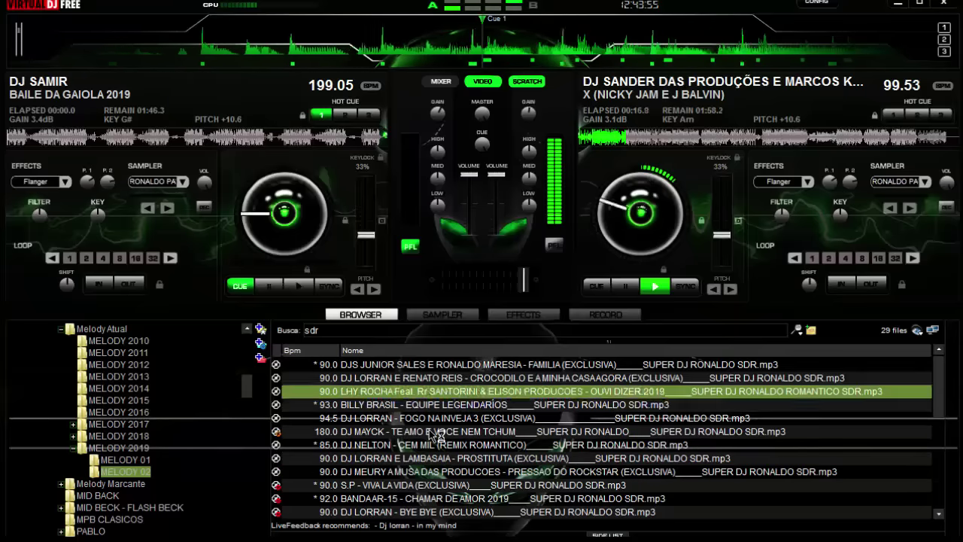
key("Left")
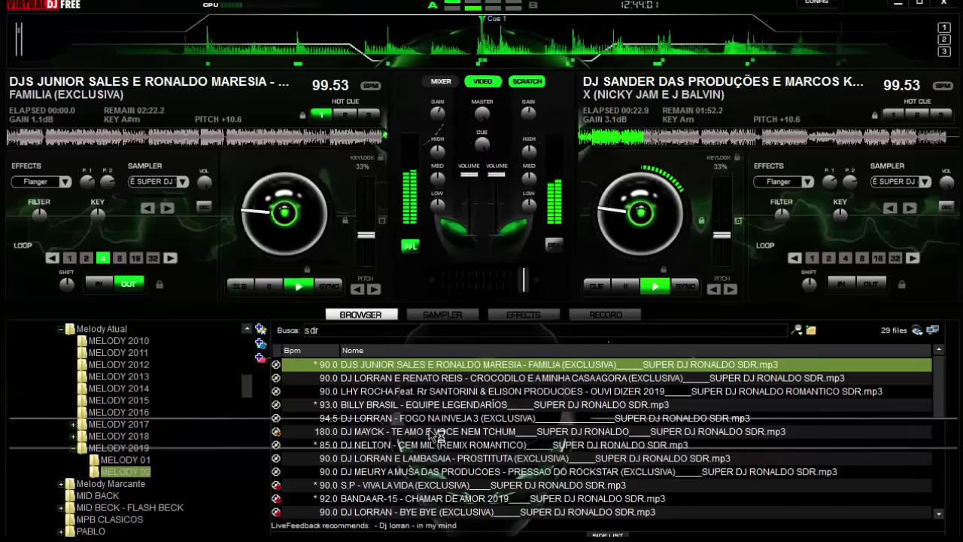
key("space")
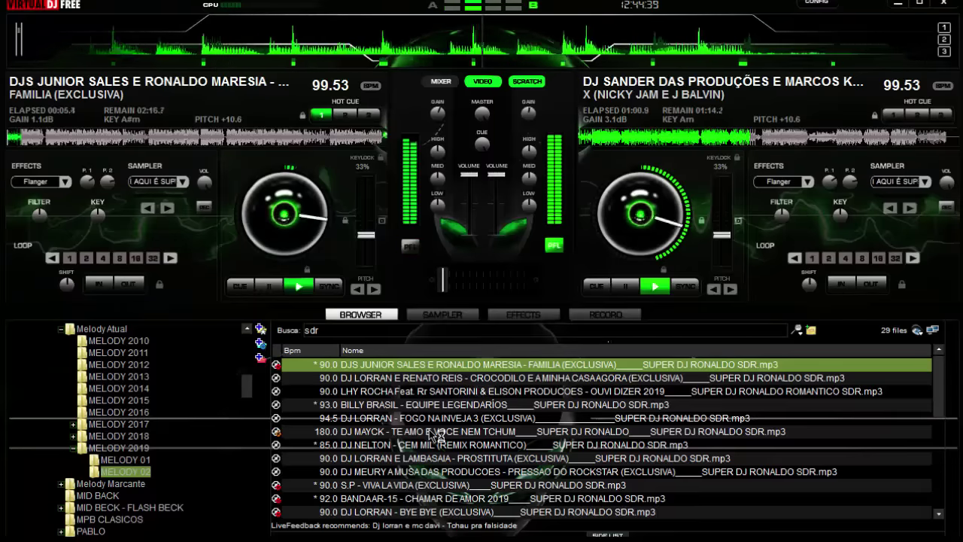
Try out "Equipe Legendarios" on deck B in a 4-beat loop at 99.53 BPM
key("Down")
key("Down")
key("Down")
key("Down")
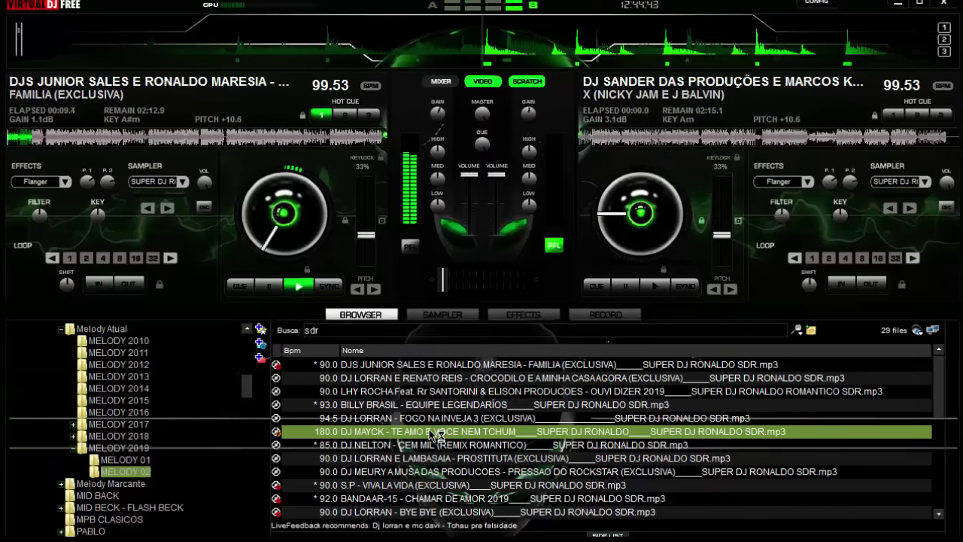
key("Up")
key("Return")
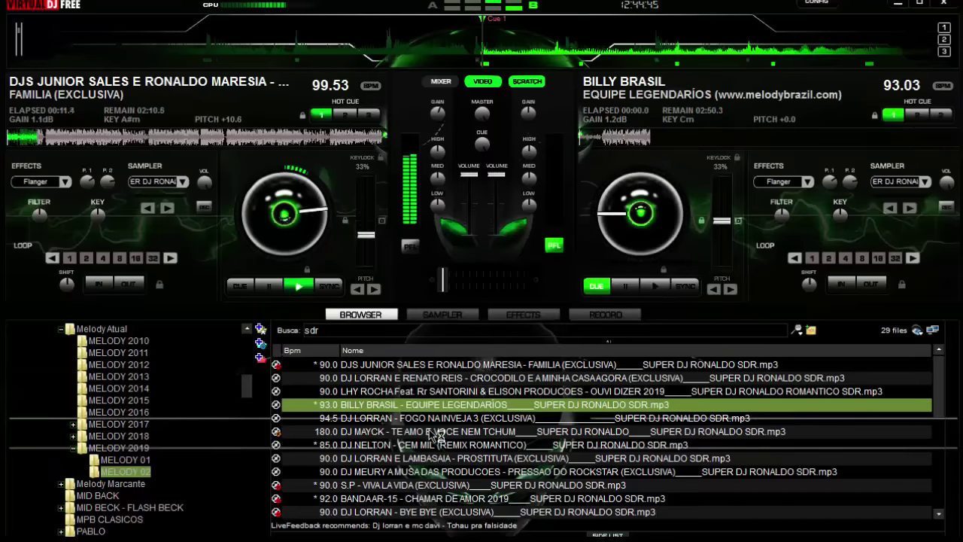
key("space")
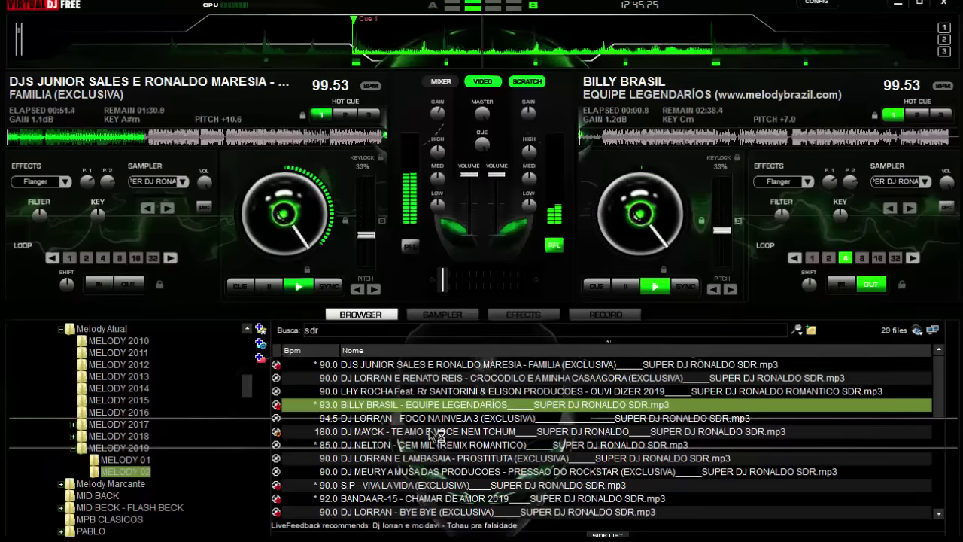
key("c")
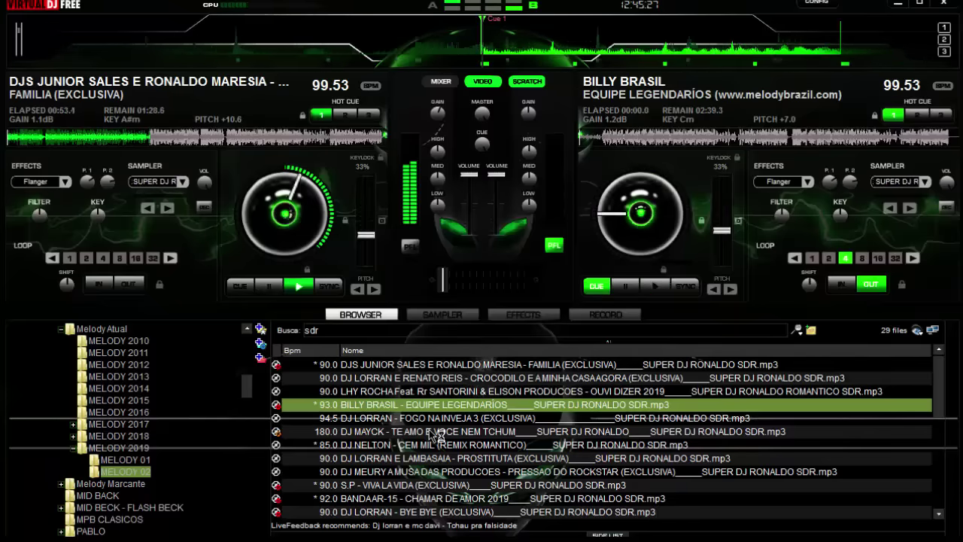
Start "Fogo na Inveja 3 (Exclusiva)" on deck B at 99.53 BPM, release its 4-beat loop and crossfade fully to it
key("Down")
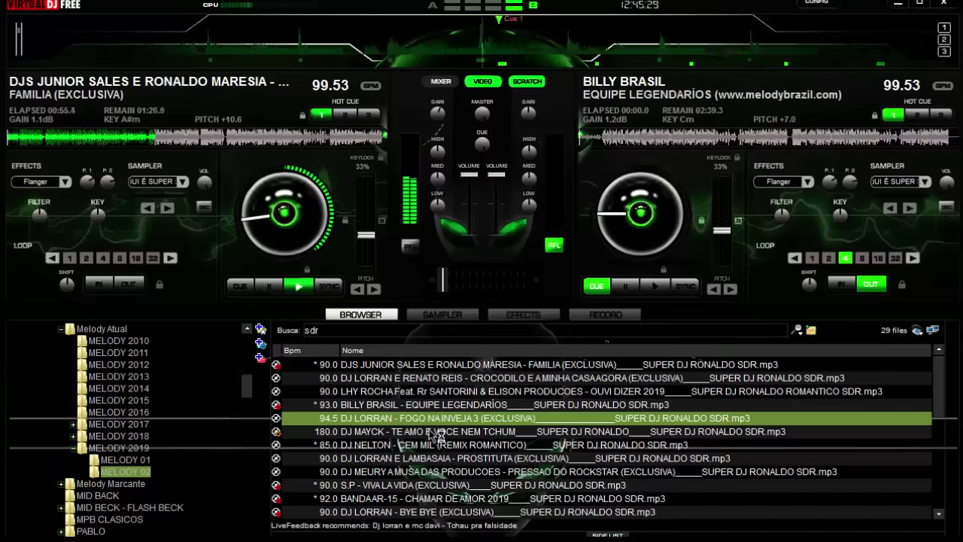
key("shift+Right")
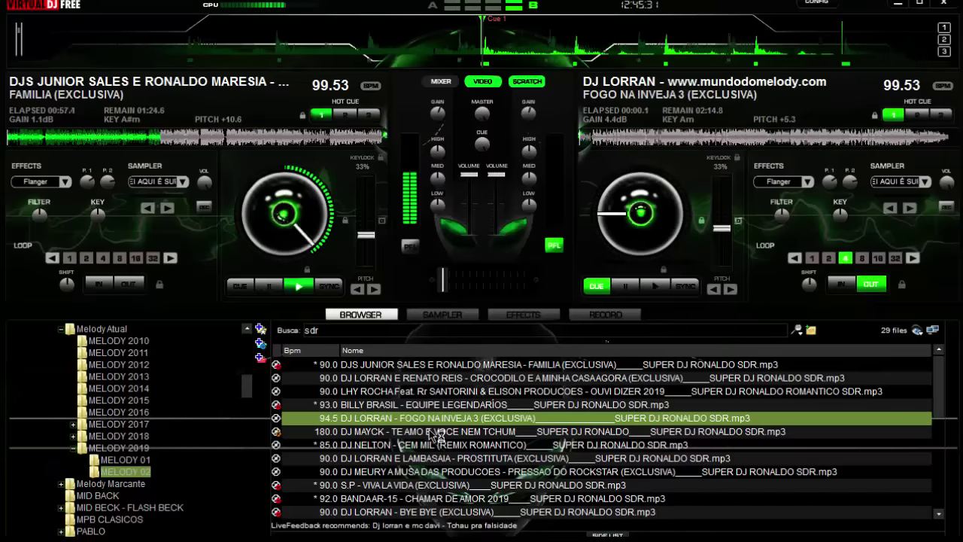
key("space")
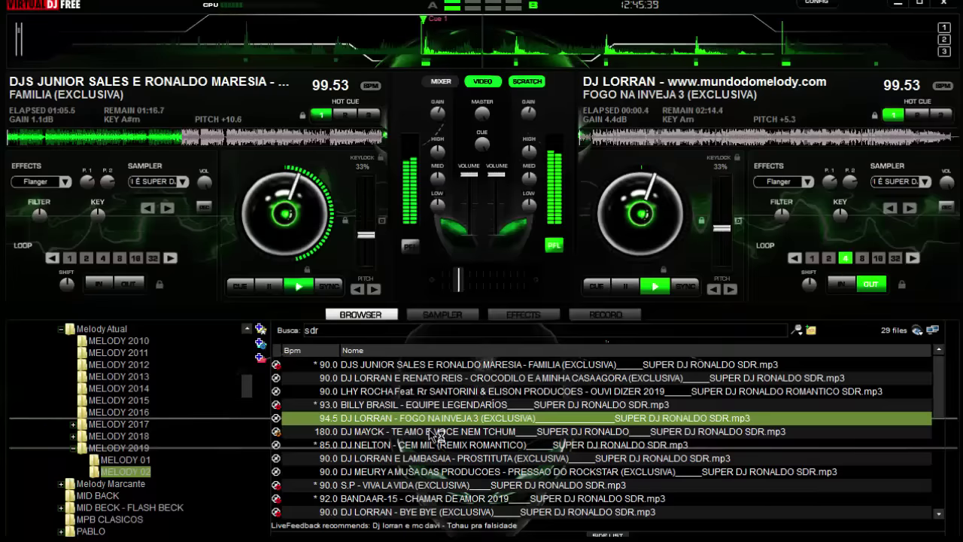
key("l")
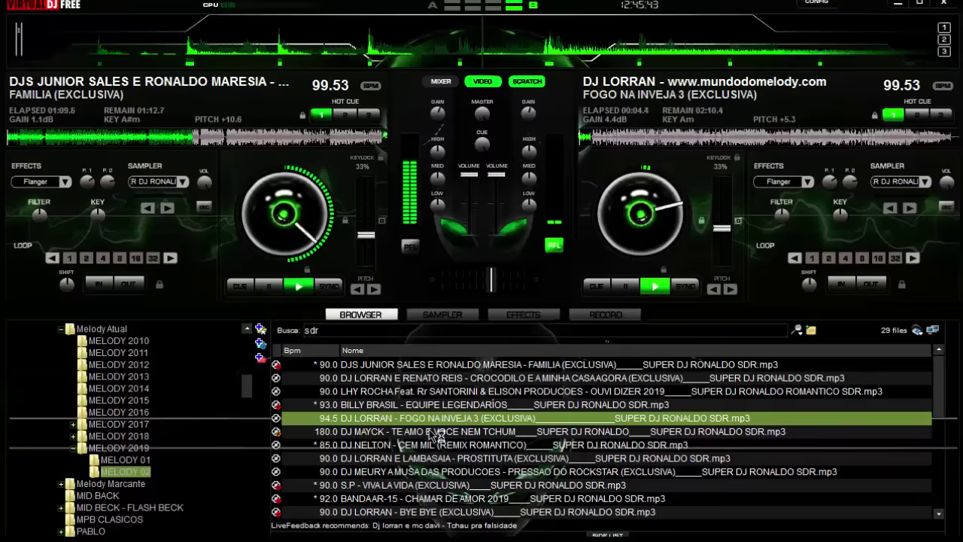
key("space")
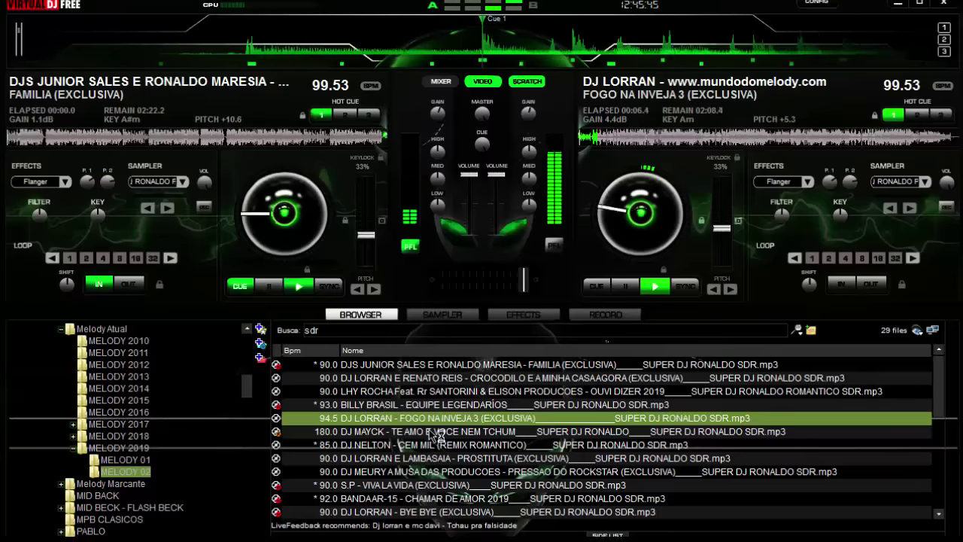
Load "Prostituta (Exclusiva)" onto deck A and start it in a 4-beat loop at 99.53 BPM
key("Up")
key("Up")
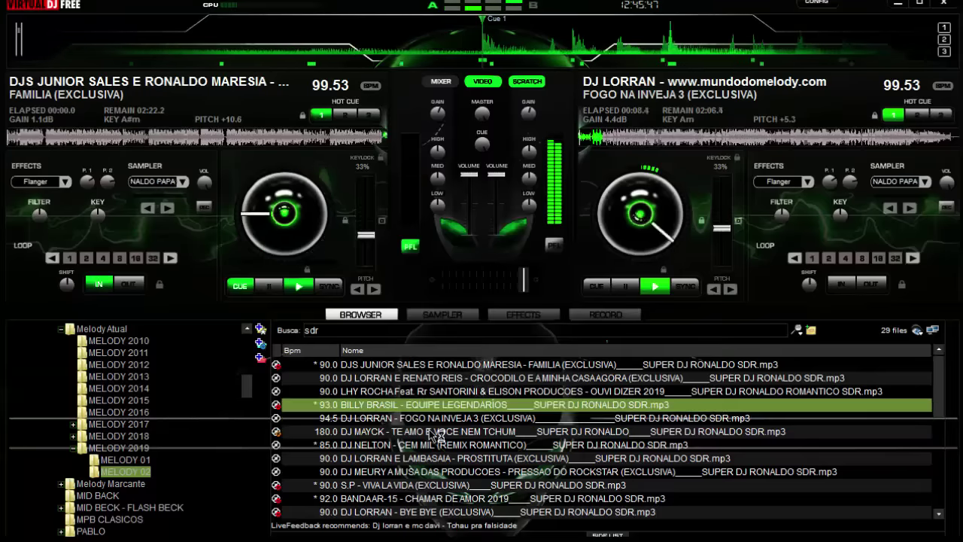
key("space")
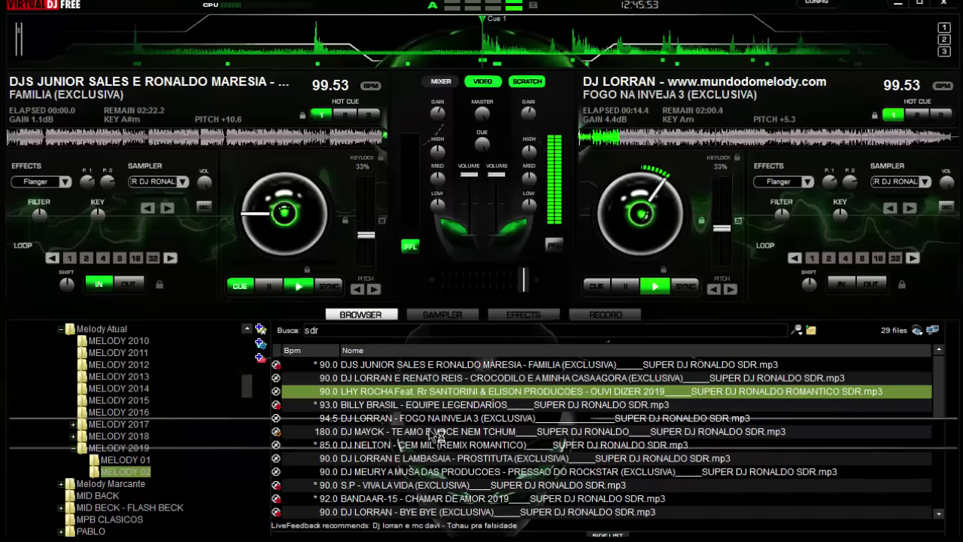
key("Down")
key("Down")
key("Down")
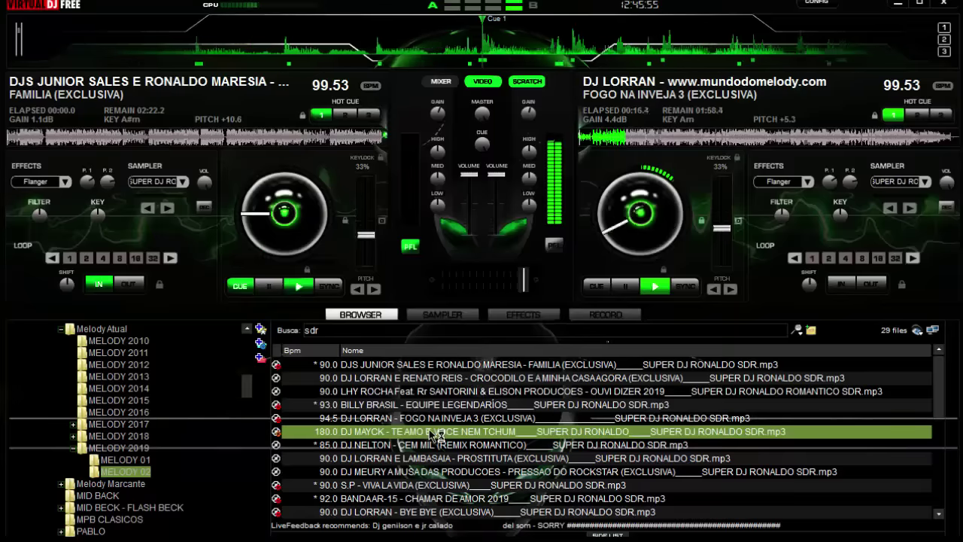
key("Down")
key("Down")
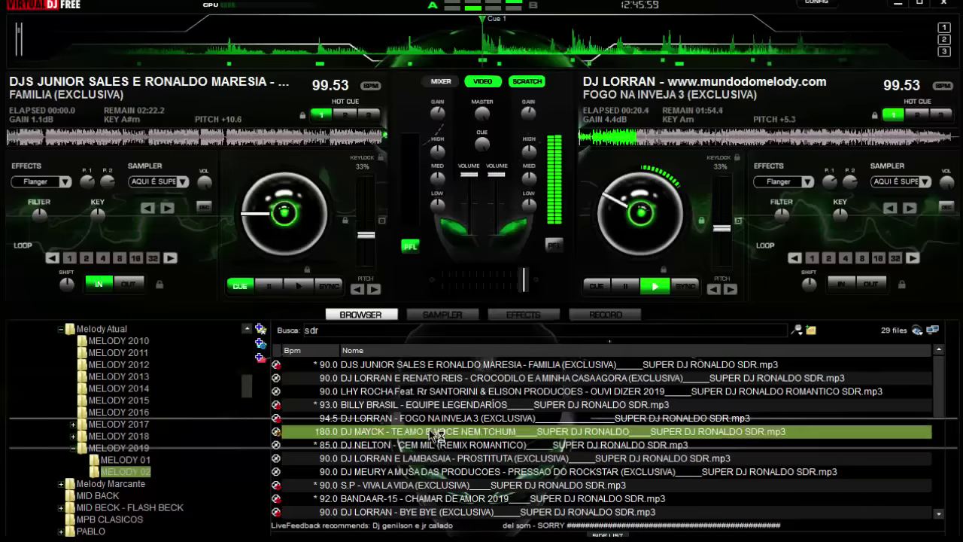
key("Return")
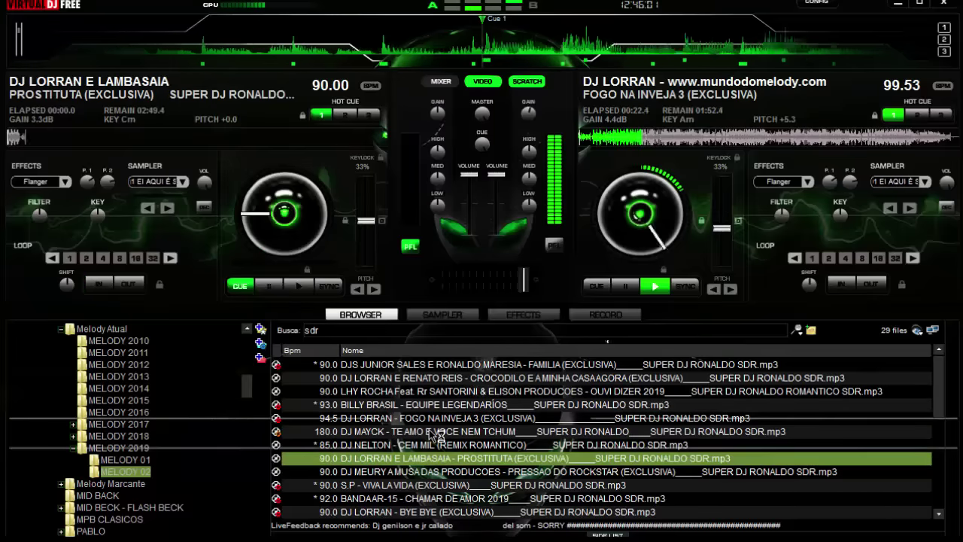
key("space")
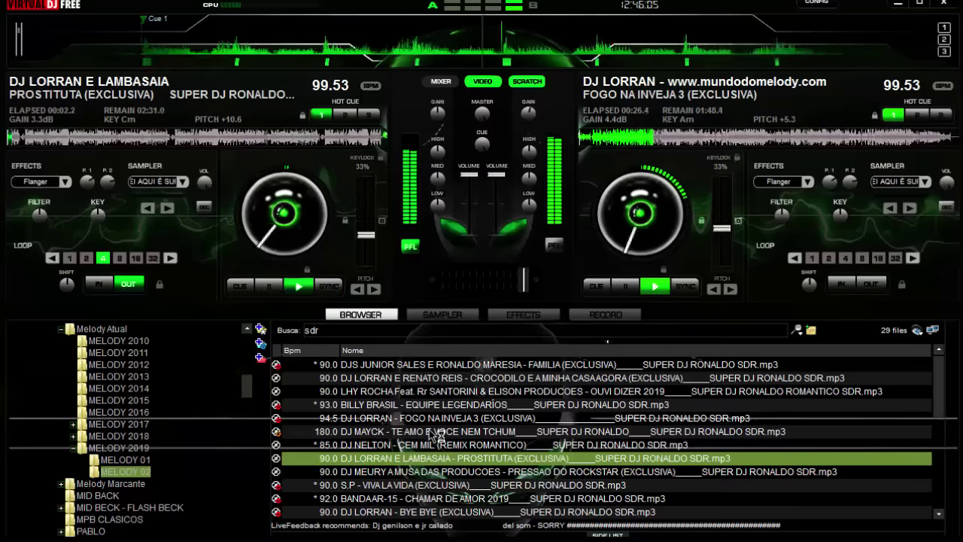
Load "Te Amo e Voce Nem Tchum" from the MELODY 02 results onto deck B
key("Up")
key("Up")
key("Up")
key("Up")
key("Up")
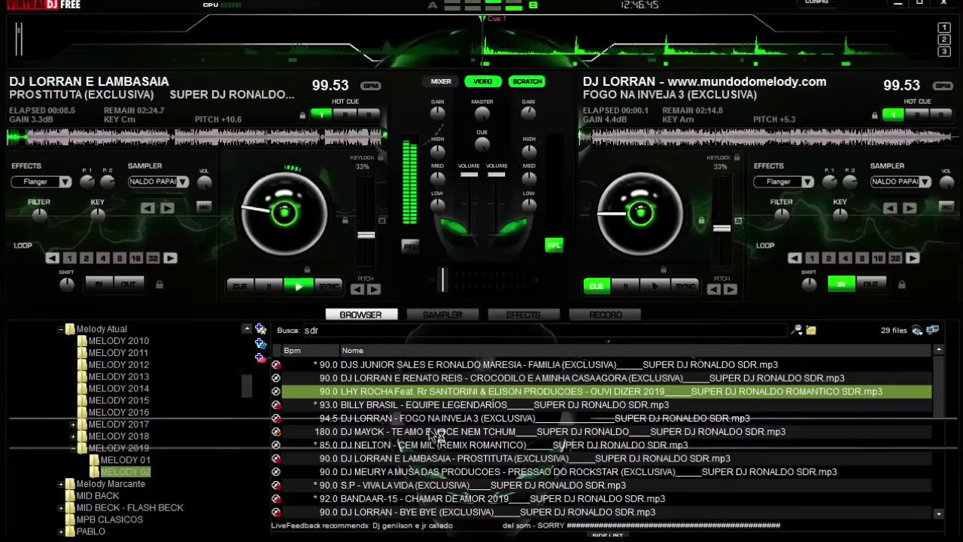
key("Down")
key("Down")
key("Down")
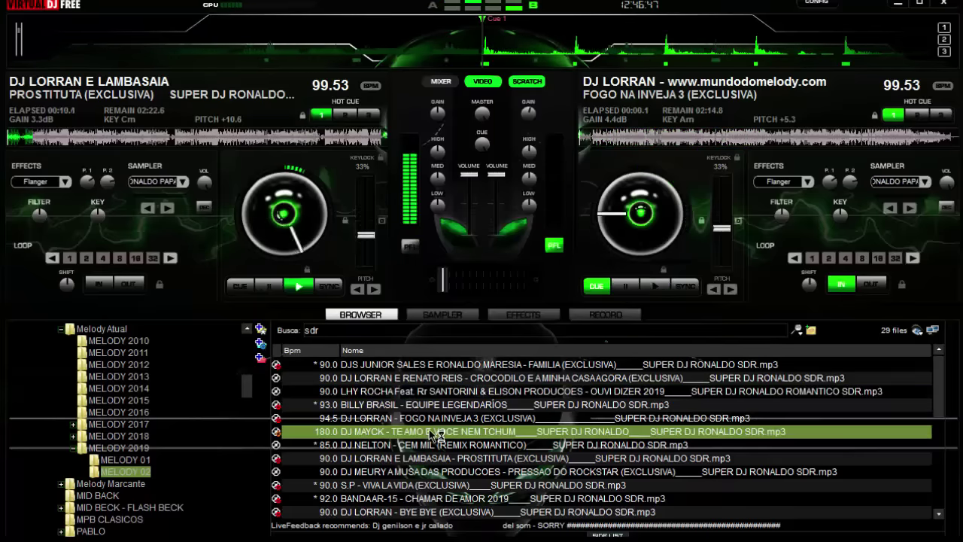
key("shift+Right")
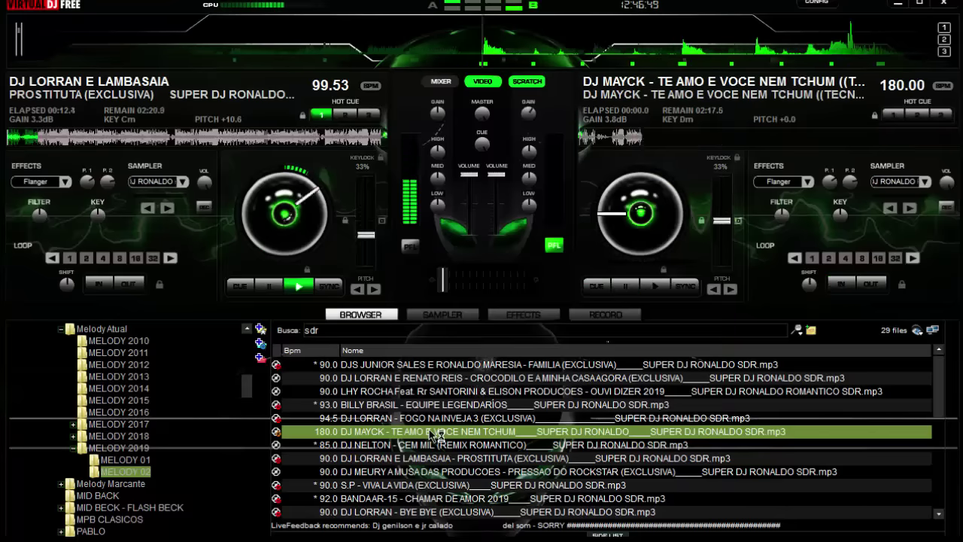
Start "Te Amo e Voce Nem Tchum" on deck B in a 4-beat loop at 199.05 BPM and filter MELODY 01 for "sdr"
key("space")
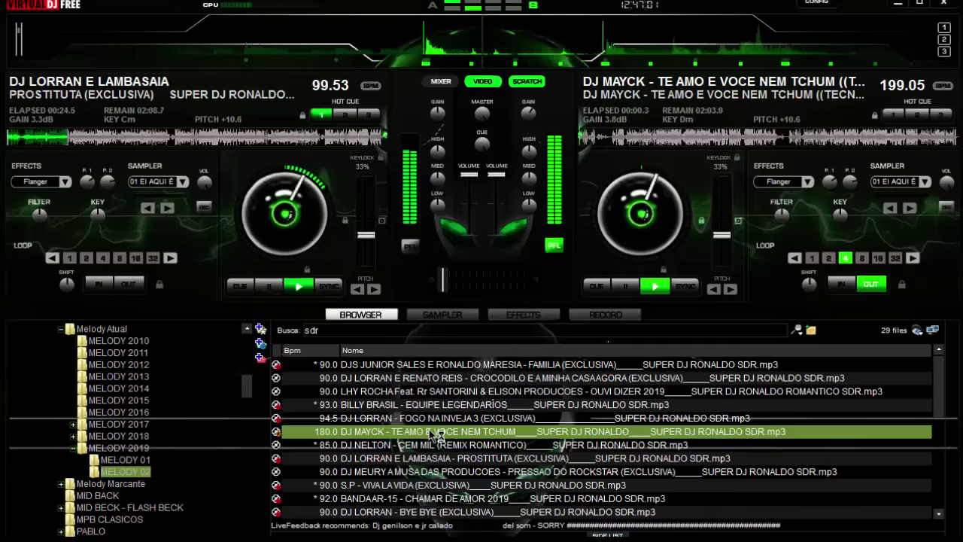
left_click(137, 462)
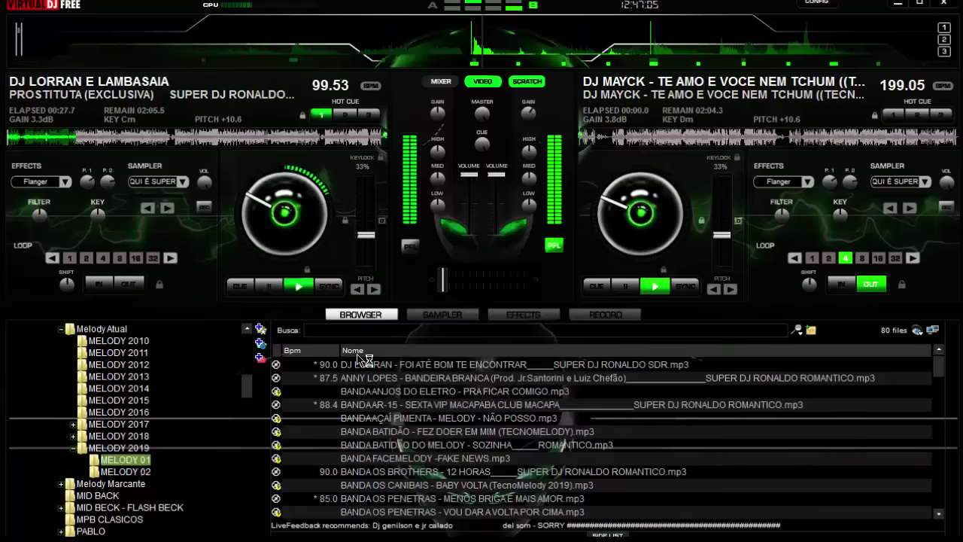
left_click(360, 351)
left_click(398, 331)
type("sdr")
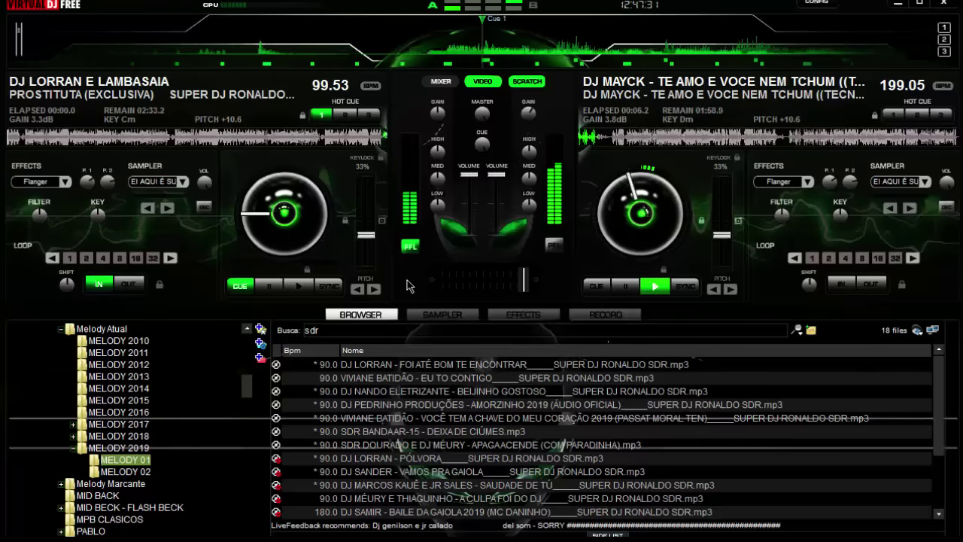
Pick "Você Tem a Chave do Meu Coração 2019" from the MELODY 01 results for deck A
left_click(405, 394)
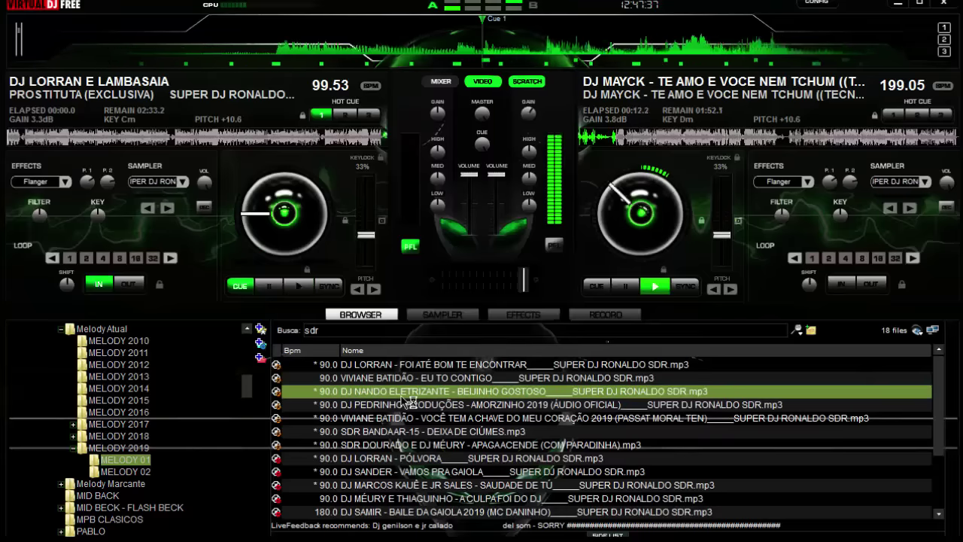
key("Down")
key("Down")
key("Left")
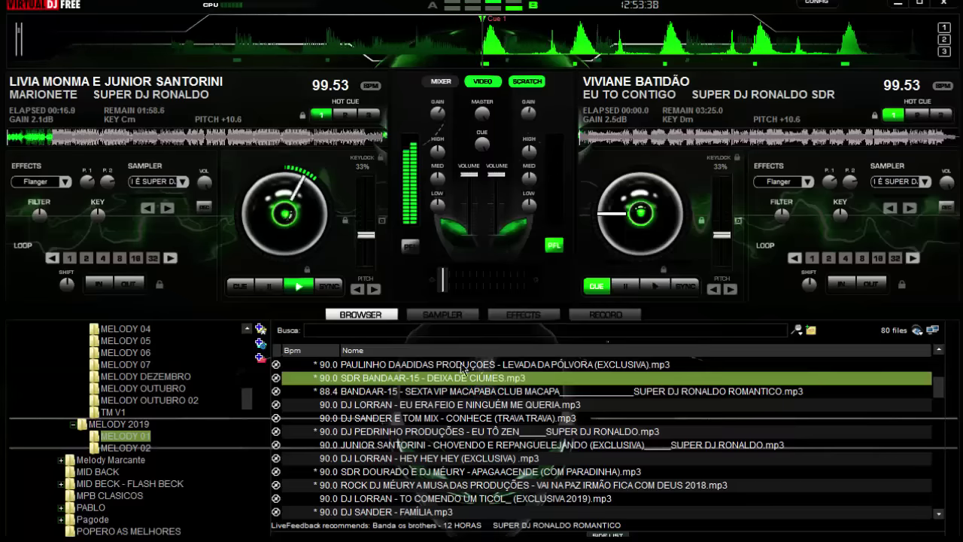
Load "Deixa de Ciúmes" from MELODY 01 onto deck B
left_click_drag(462, 385, 640, 241)
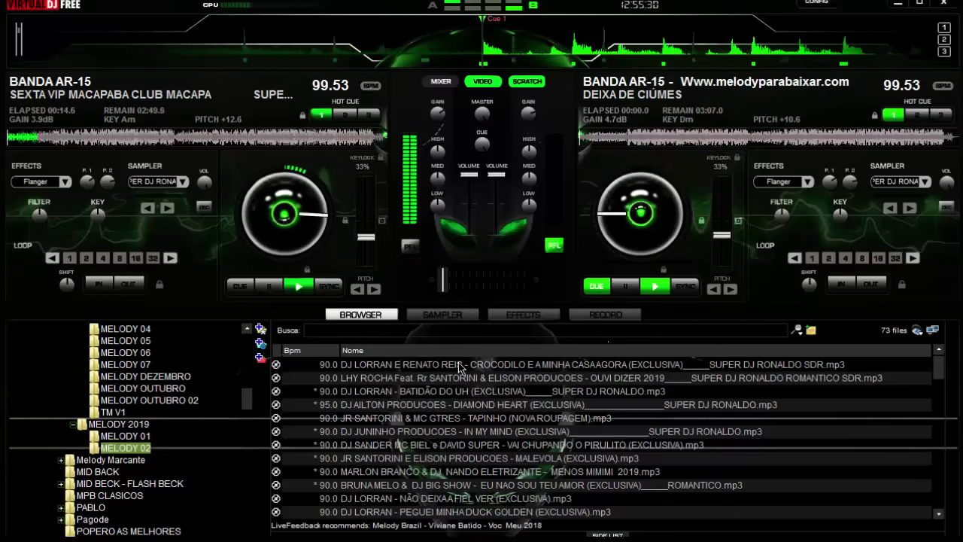
Load "Tô Afim de Você V1" from the TM V1 folder onto deck B and sync it to 99.53 BPM
left_click(441, 488)
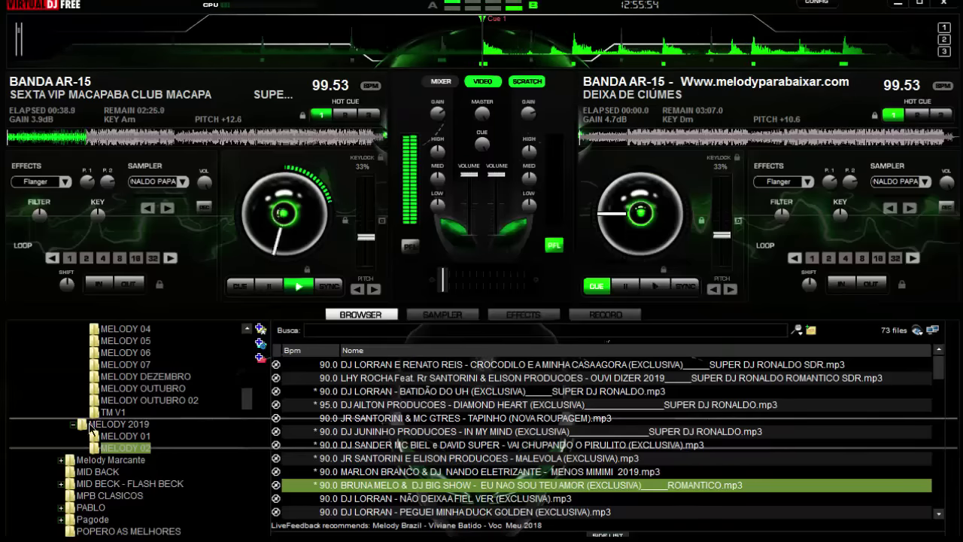
left_click(111, 412)
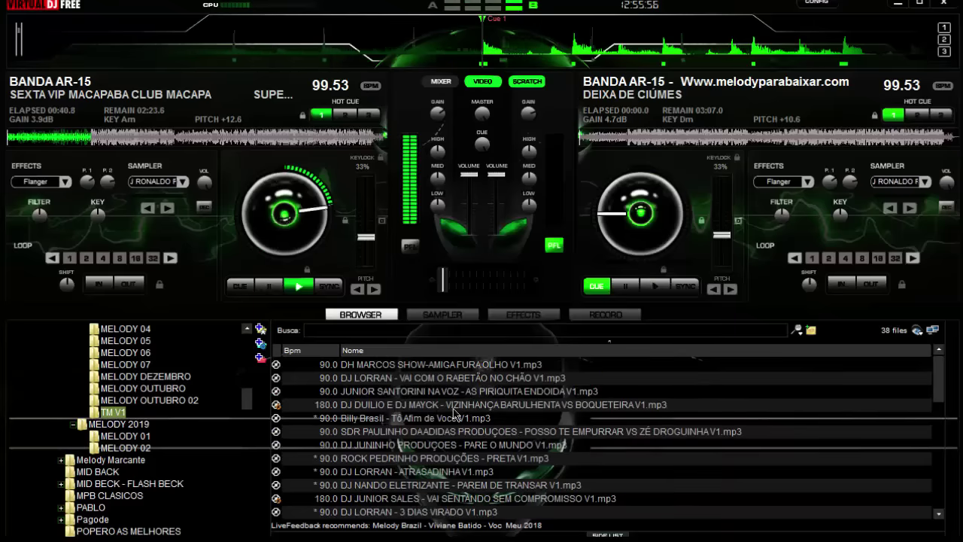
left_click(414, 422)
left_click_drag(414, 421, 699, 307)
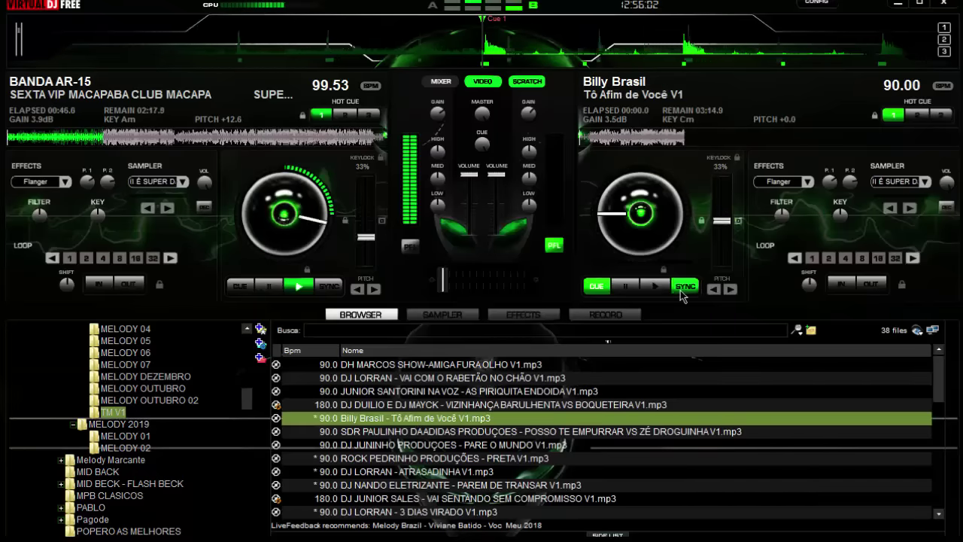
left_click(684, 286)
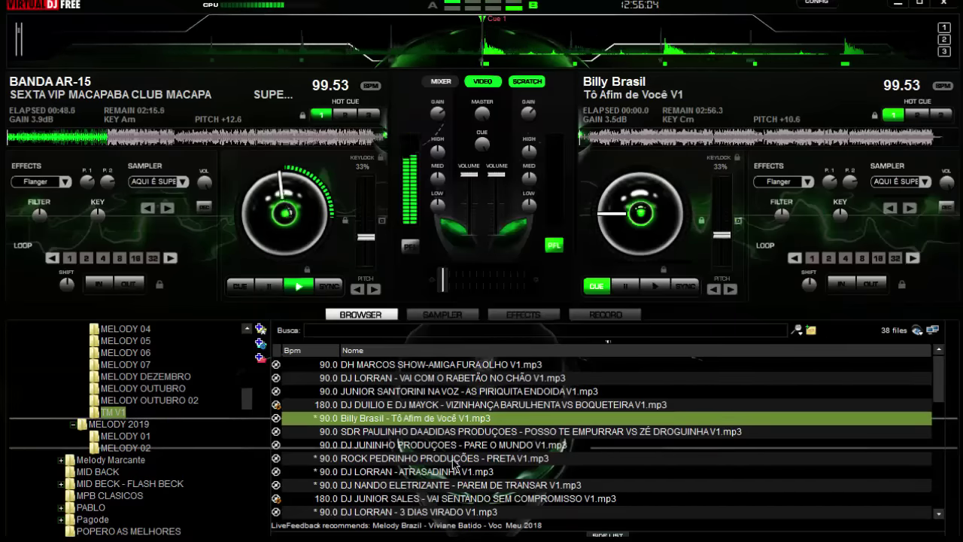
Select "Te Amar V1" in the TM V1 folder and start "Tô Afim de Você V1" on deck B in a 4-beat loop
scroll(454, 464, "down", 1)
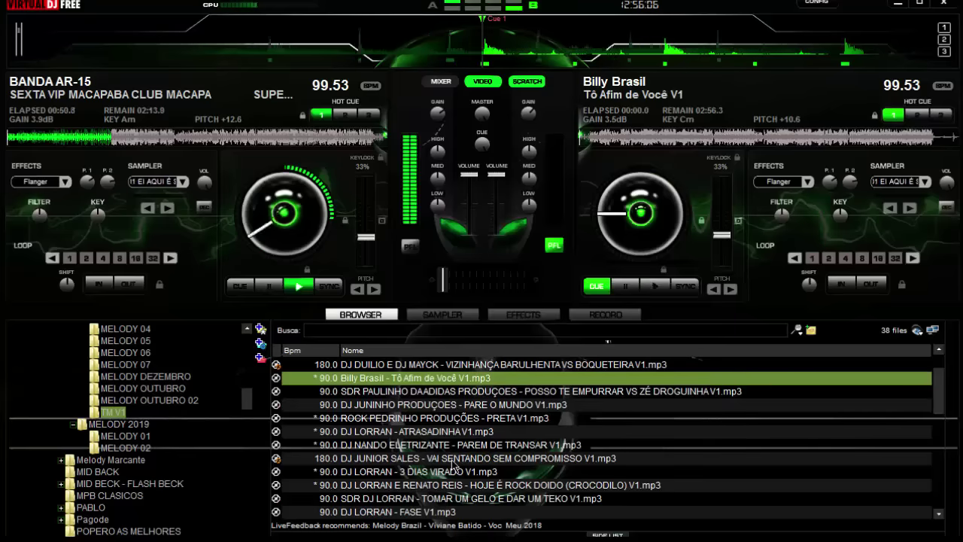
scroll(454, 465, "down", 1)
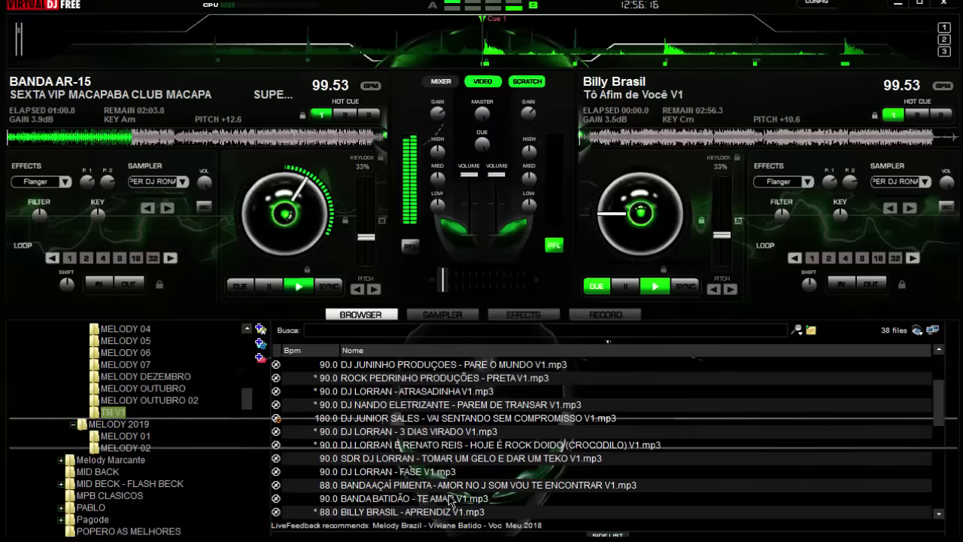
left_click(452, 497)
scroll(451, 494, "down", 3)
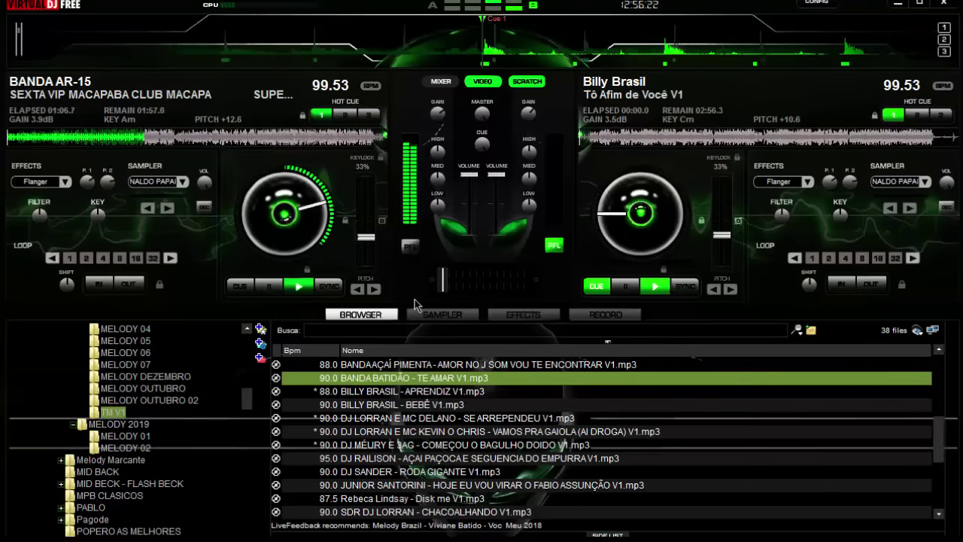
key("space")
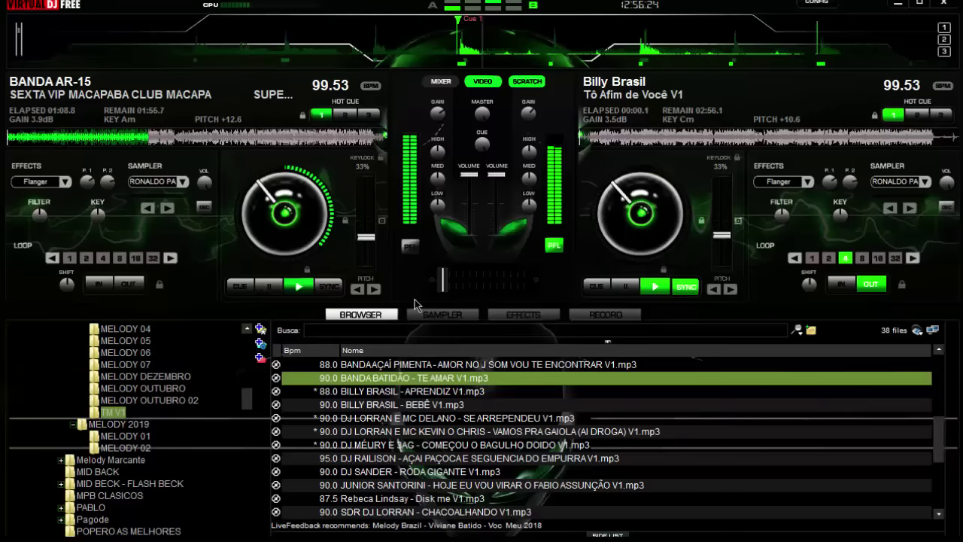